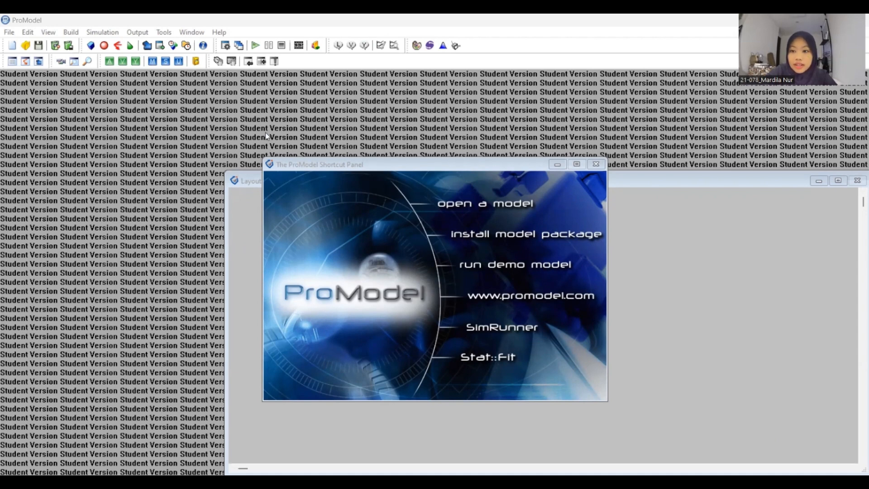
- Create a new model titled "Modul 2 Kelompok 31" with minutes and feet as its units
click(14, 34)
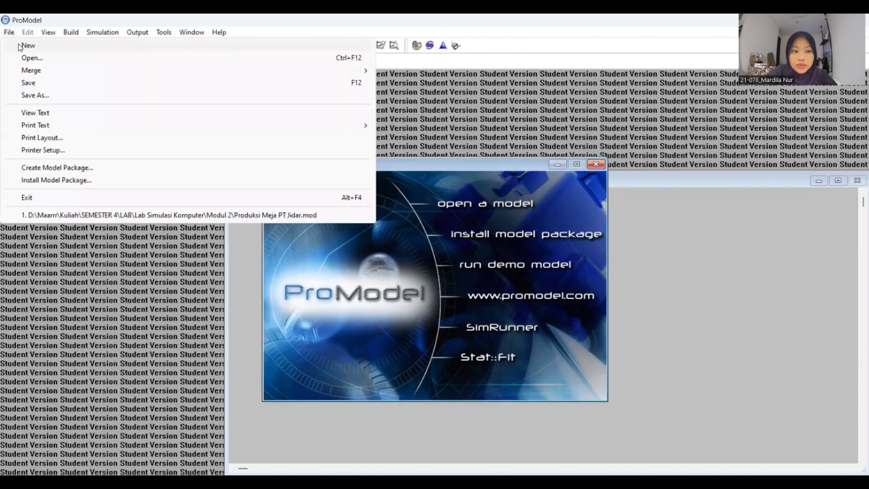
click(20, 46)
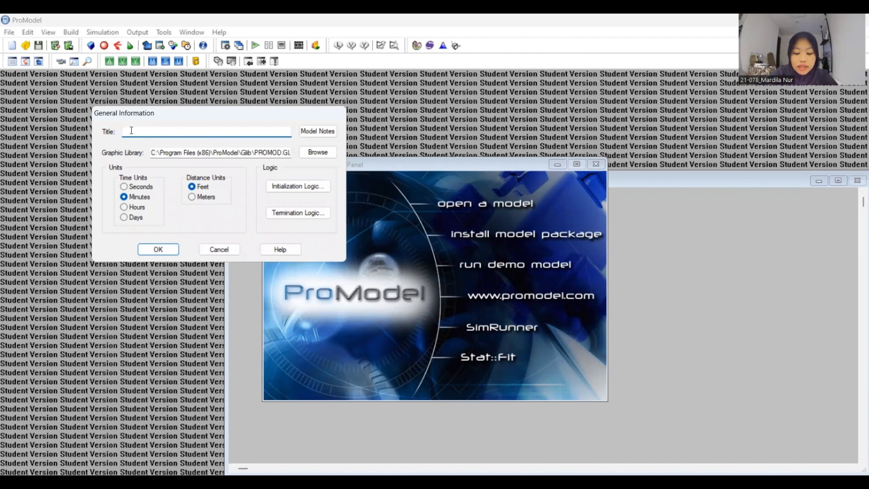
text(Modul 2 Kelompok 31)
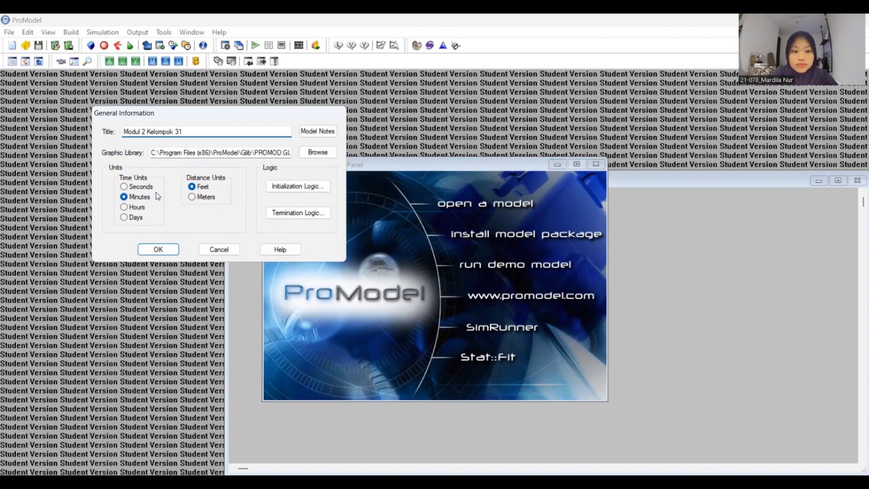
click(158, 252)
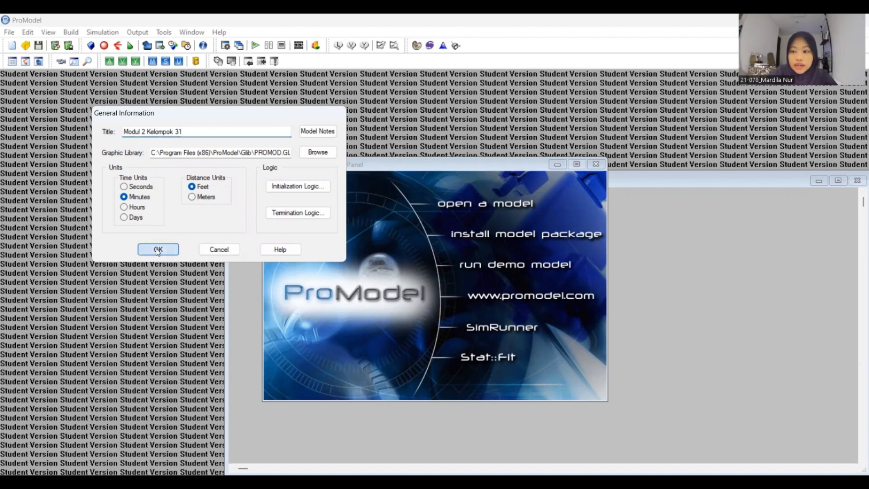
click(158, 250)
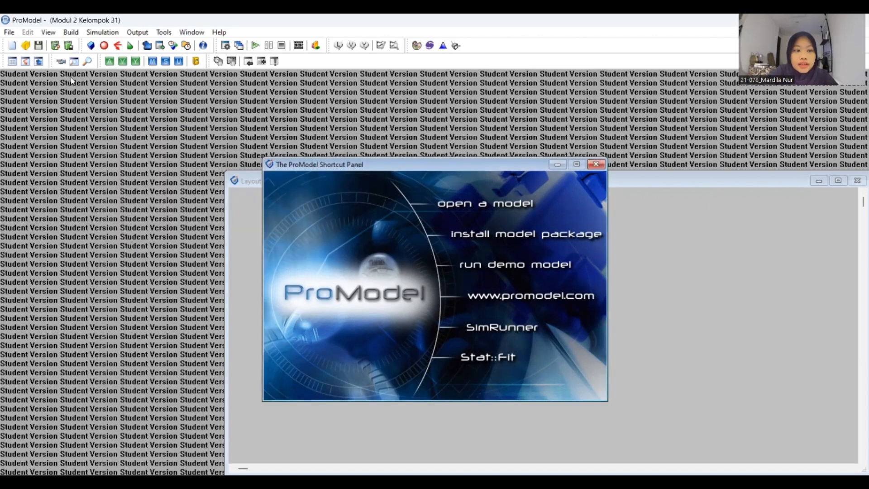
- Open the Locations editor and place an enlarged raw material block as a new location near the layout's upper left
click(71, 33)
click(89, 46)
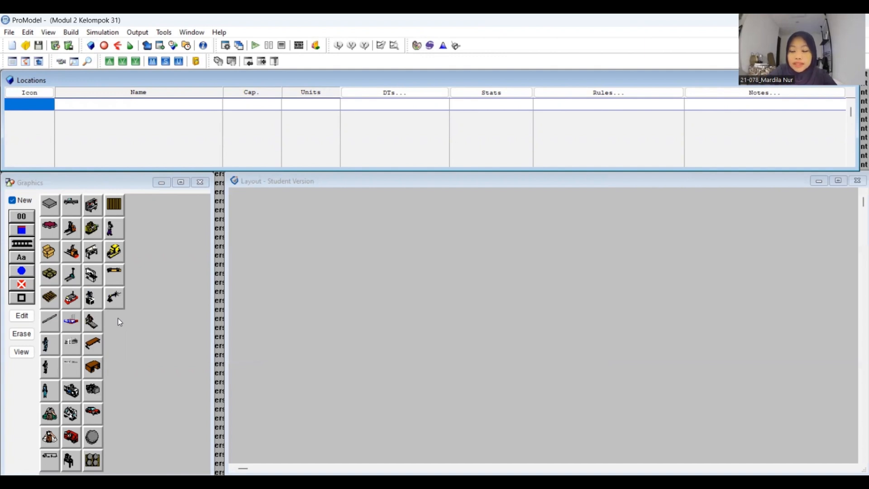
click(53, 204)
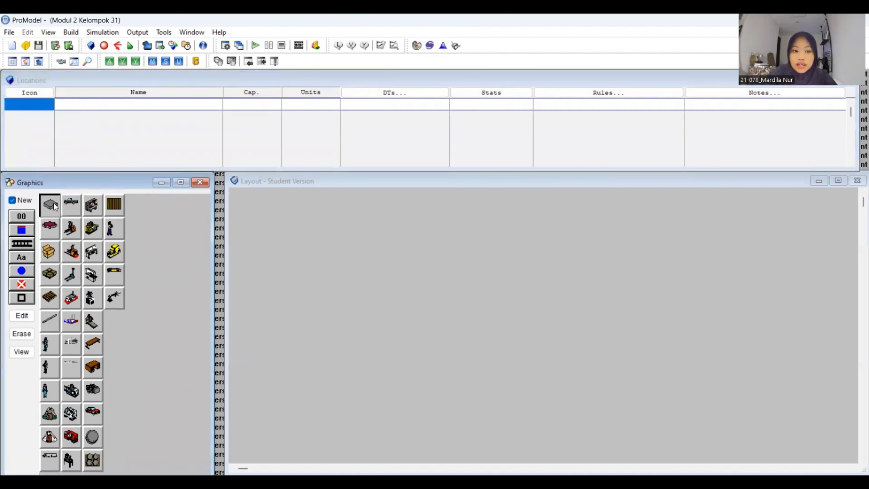
click(302, 220)
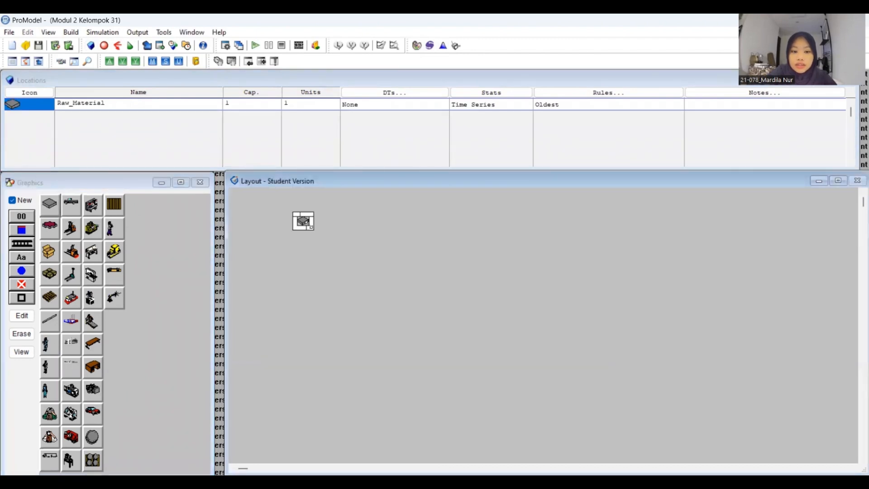
drag(312, 228, 349, 262)
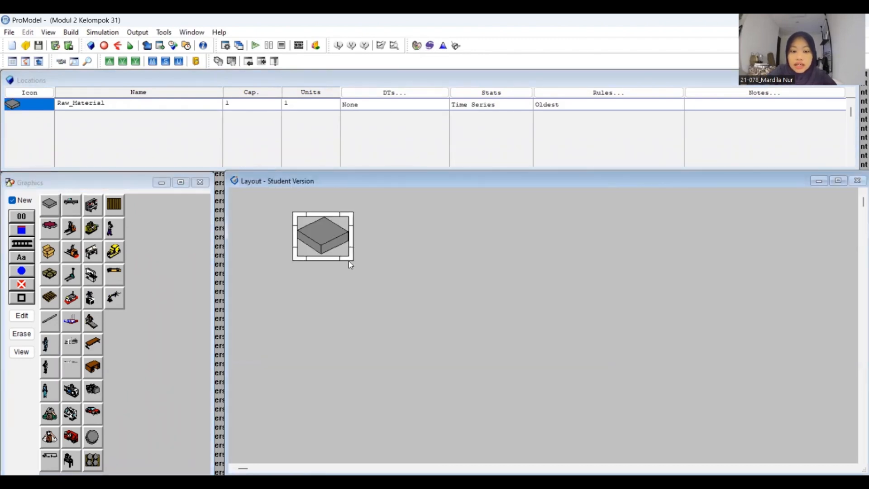
drag(326, 229, 328, 224)
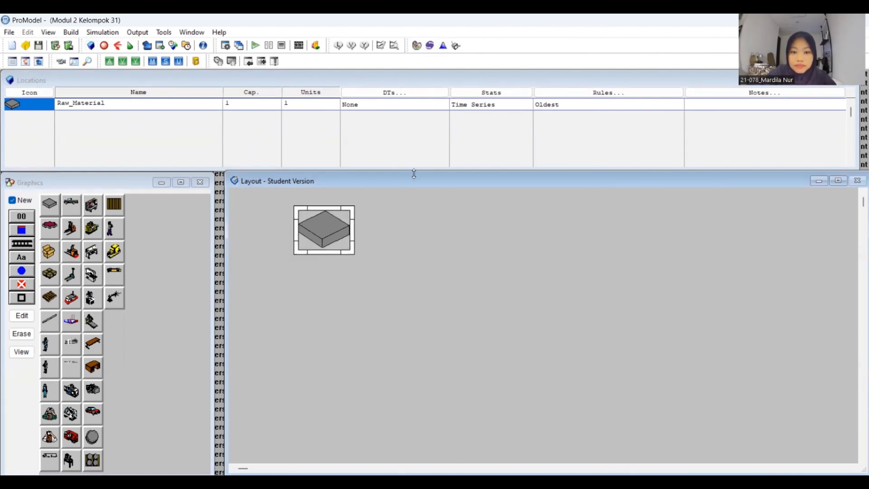
drag(410, 179, 403, 180)
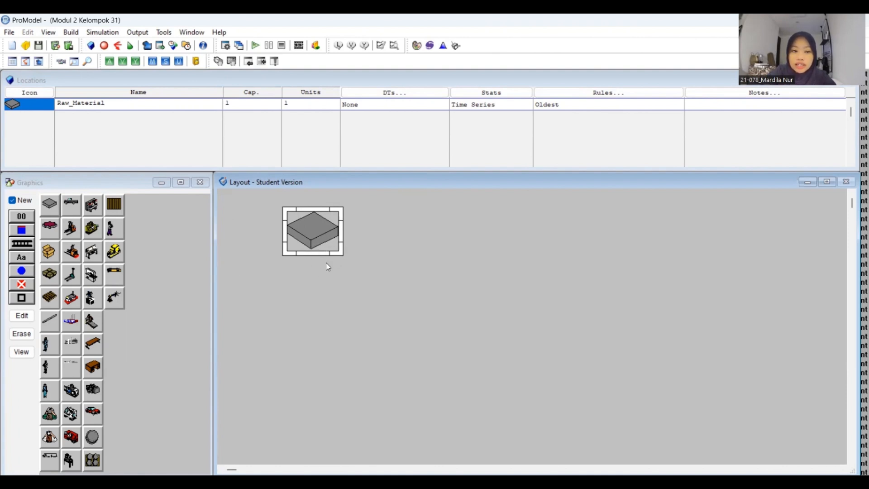
- Add a text name label beneath the raw material block as part of the same location
click(12, 200)
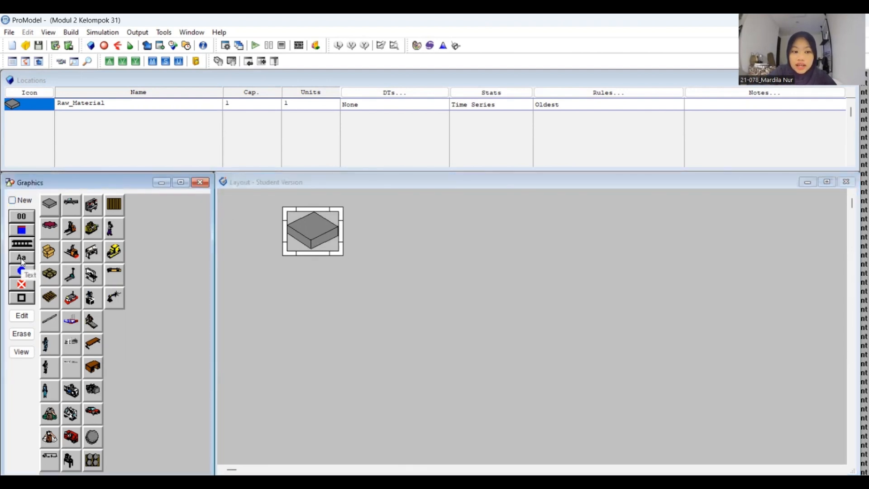
click(23, 261)
click(311, 262)
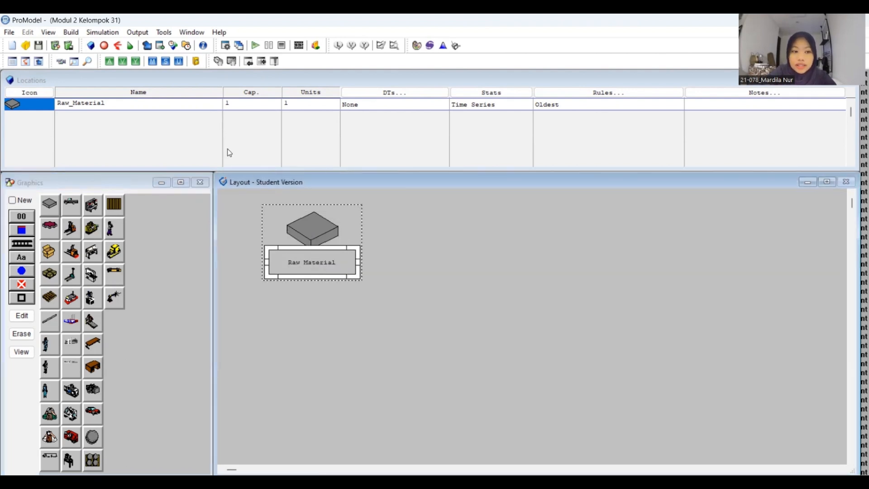
- Rename the raw material location to "Kedatngan_Raw_Material"
click(60, 103)
click(59, 102)
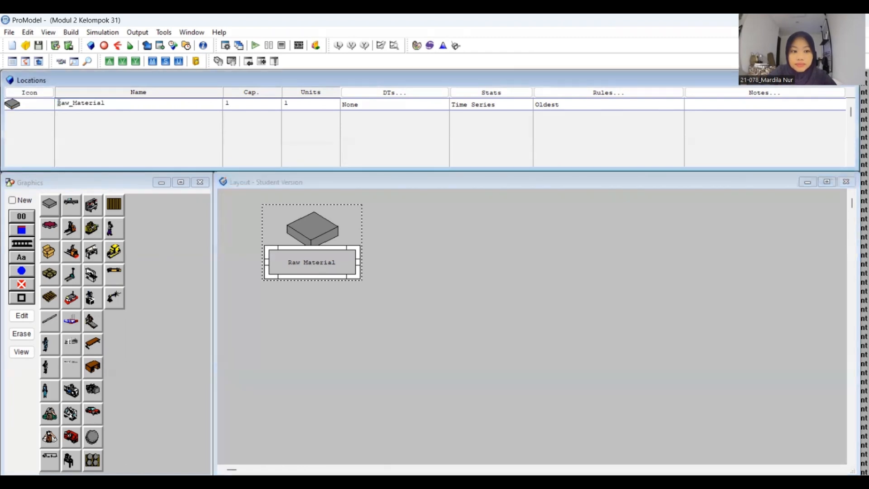
text(Kedat)
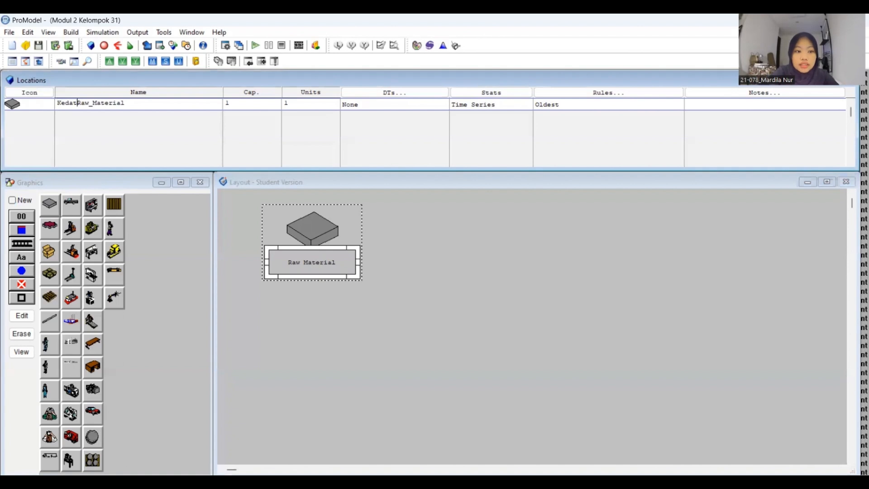
text(ngan_)
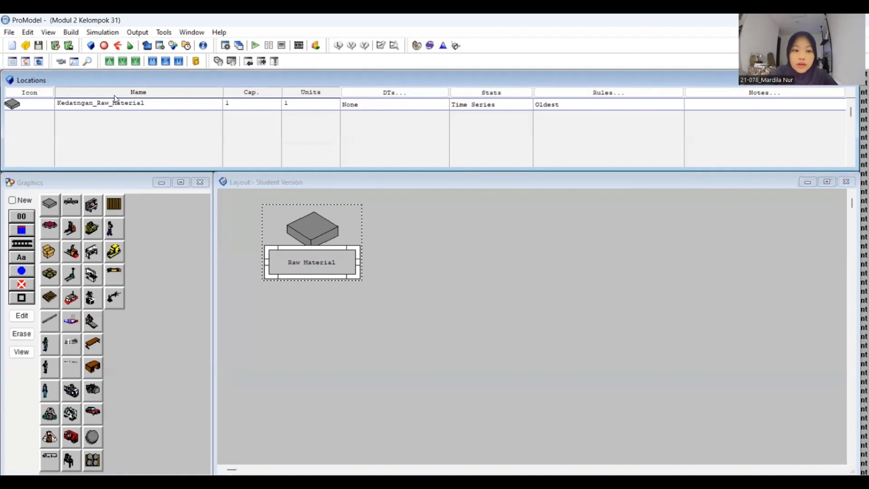
key(Return)
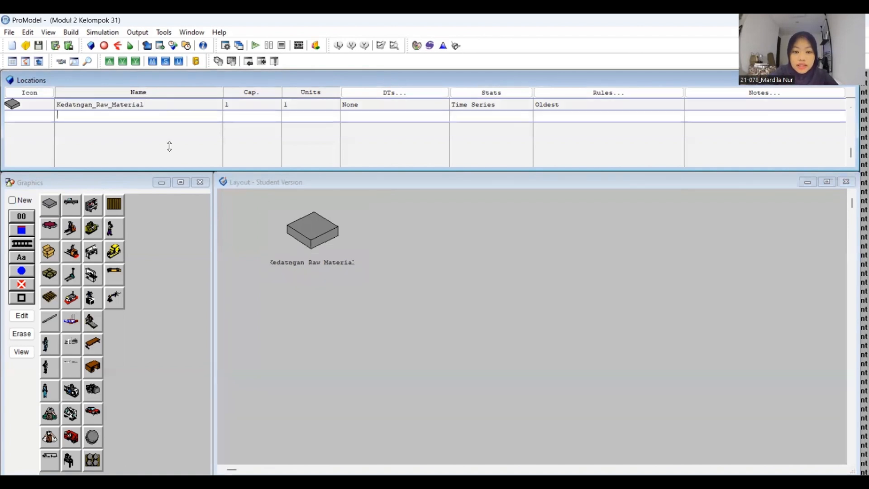
- Widen the label under the raw material block so that the full location name fits
click(323, 267)
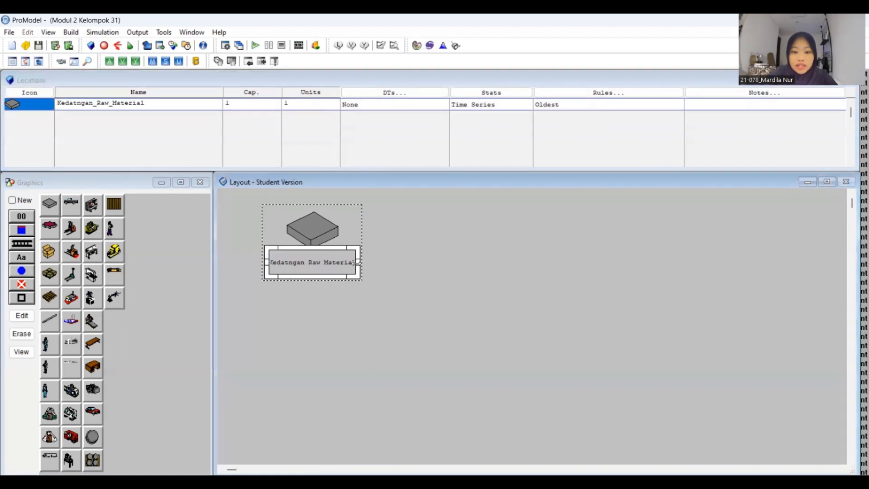
drag(366, 263, 331, 265)
click(338, 266)
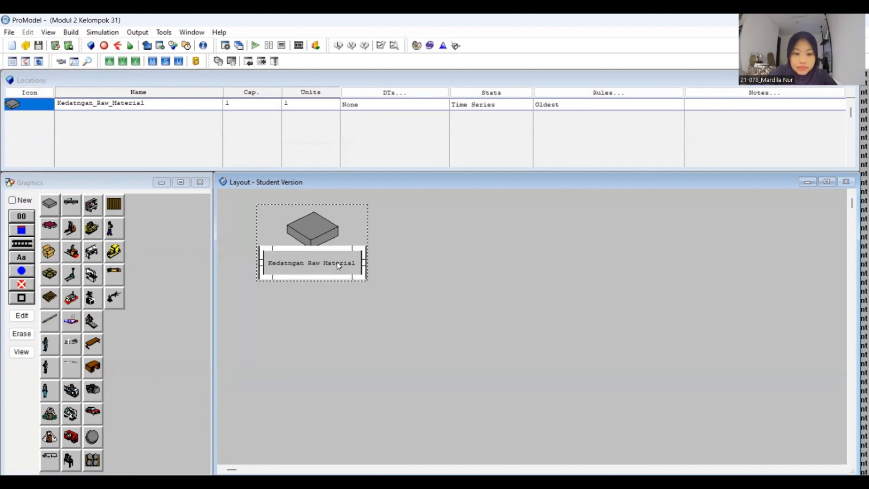
click(178, 104)
key(Return)
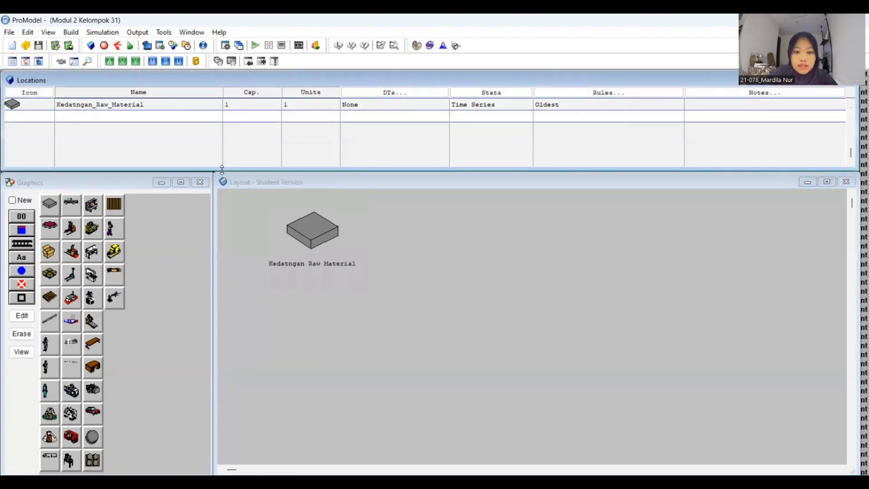
- Place an AGV graphic as a new location beside the raw material block and enlarge it
click(13, 200)
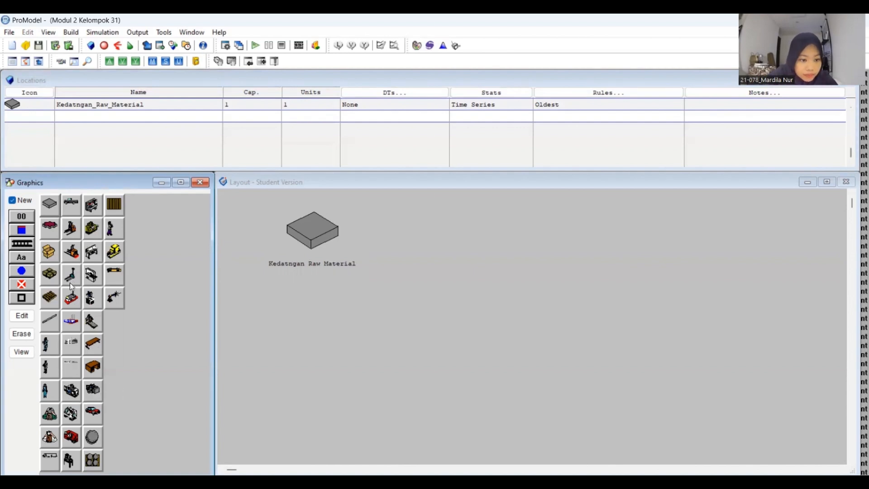
click(73, 297)
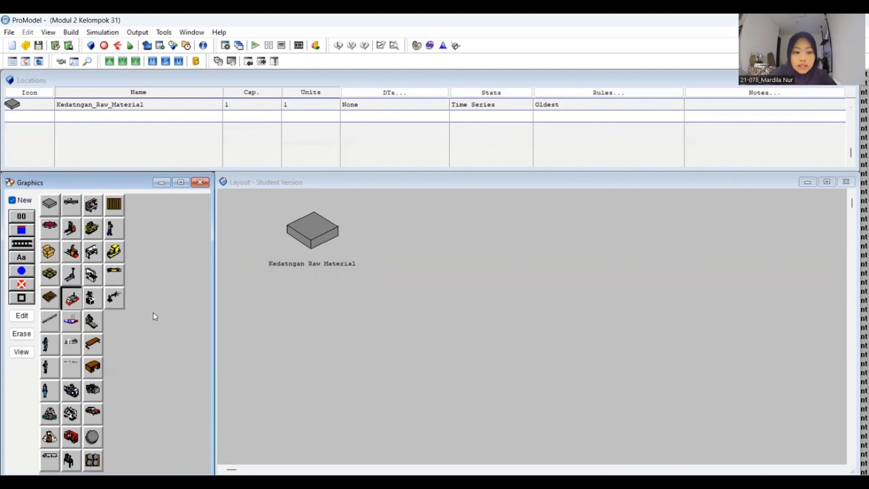
click(421, 228)
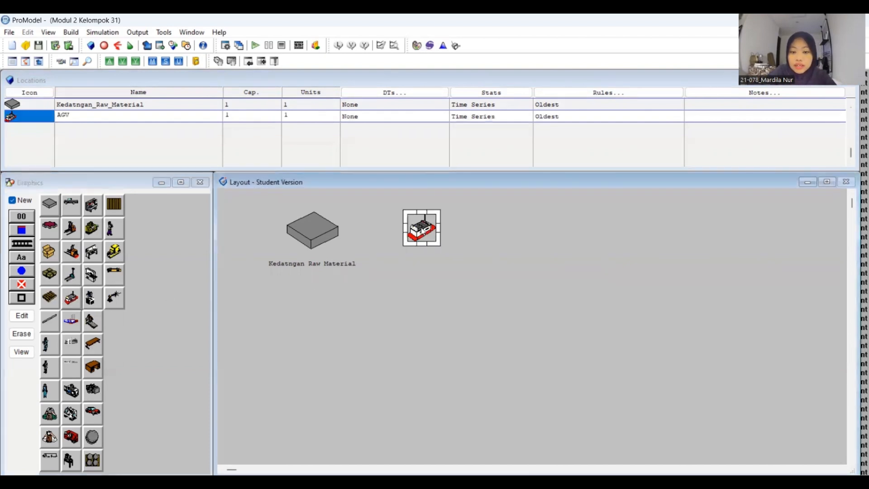
mouse_move(437, 244)
mouse_down()
mouse_move(459, 254)
mouse_move(434, 241)
mouse_up()
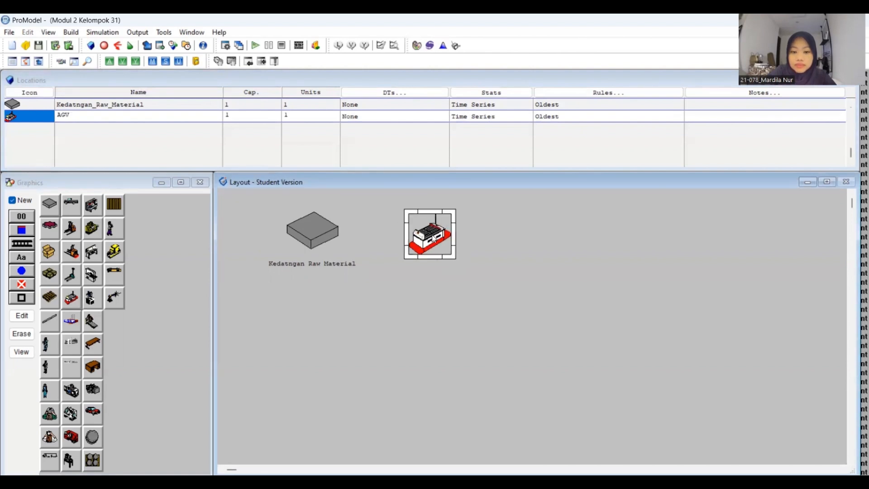
- Turn off new-location creation, choose the text label graphic, and rename the AGV location to "Pengukuran"
click(18, 203)
click(29, 257)
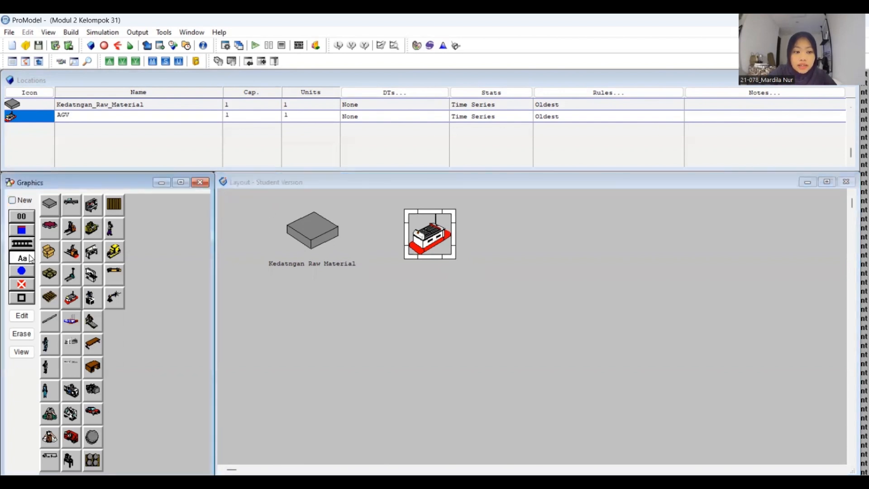
click(102, 115)
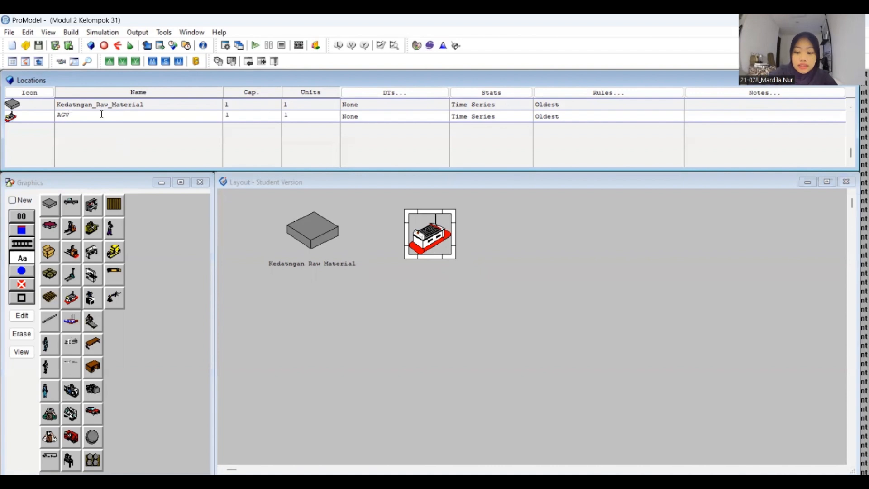
key(BackSpace)
key(BackSpace)
key(BackSpace)
text(Peng)
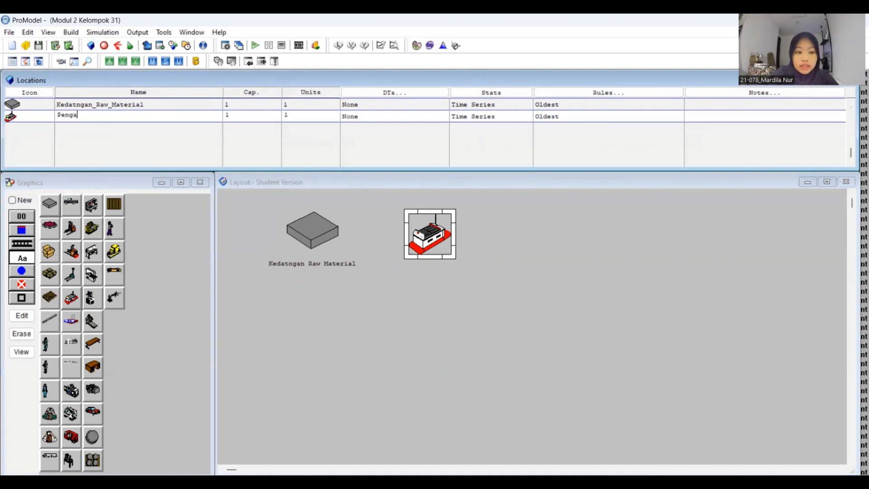
text(ukuran)
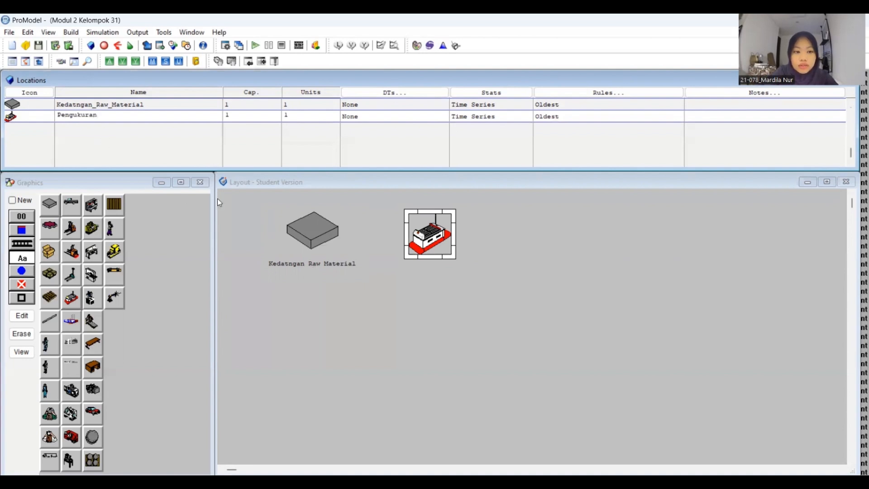
key(Return)
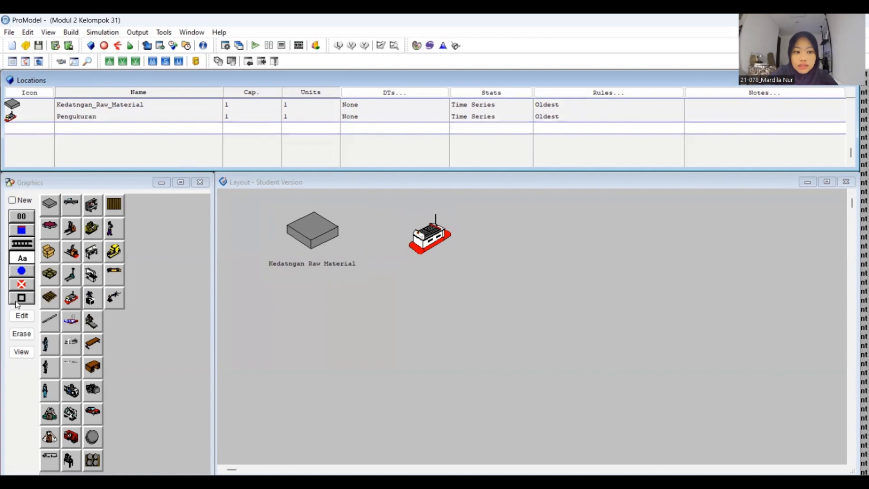
- Add the name label to the Pengukuran location and center it beneath the AGV graphic
click(156, 119)
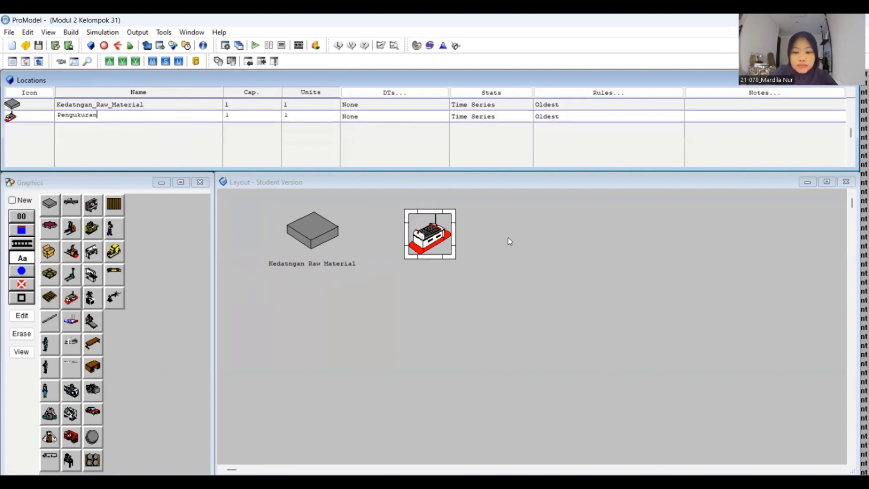
click(431, 267)
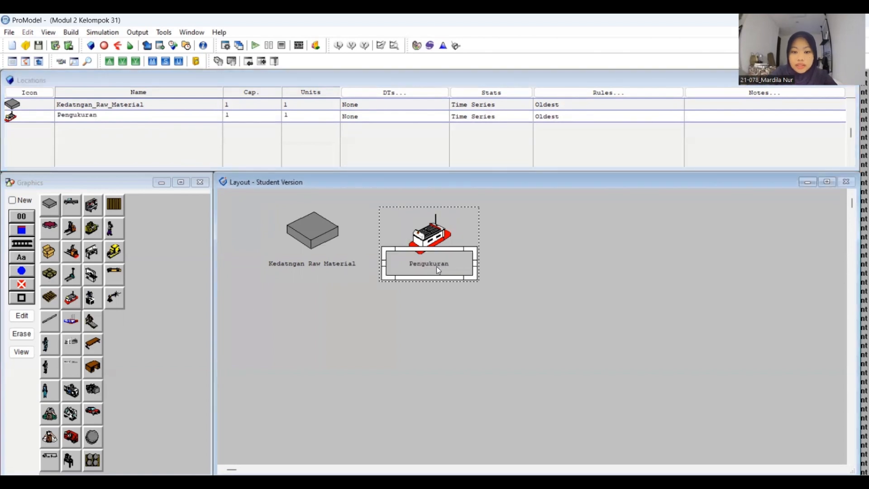
drag(437, 267, 435, 267)
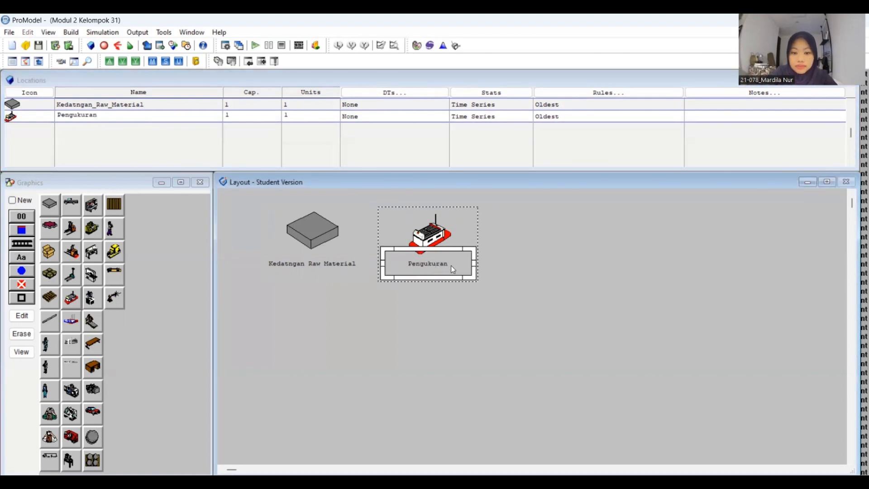
click(126, 118)
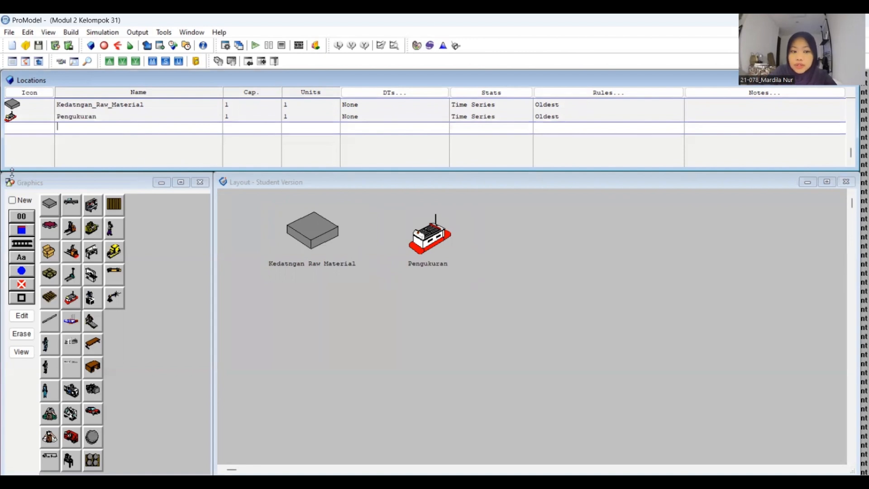
- Place a saw graphic as a new location beside Pengukuran, enlarge it slightly, and align it with the row
click(14, 203)
click(13, 201)
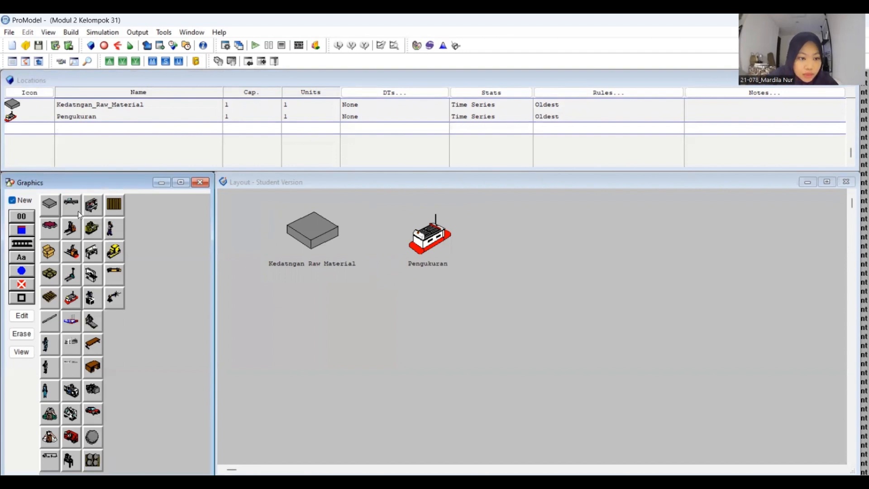
click(96, 280)
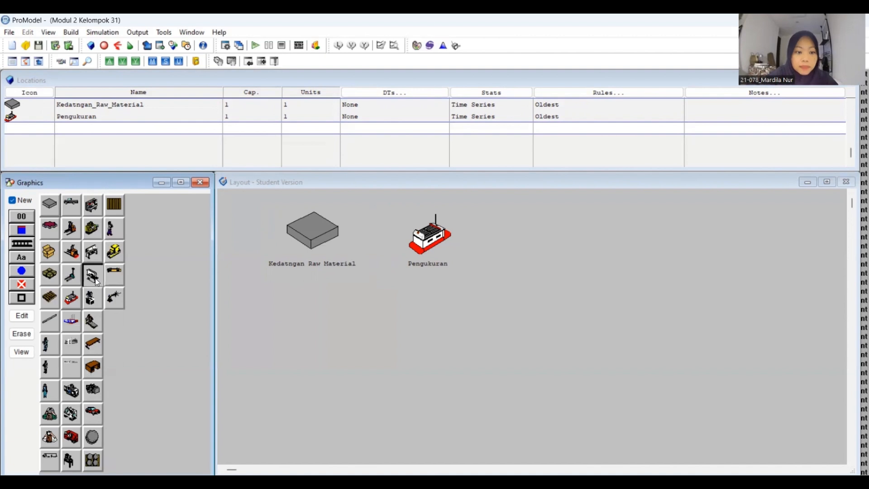
click(523, 227)
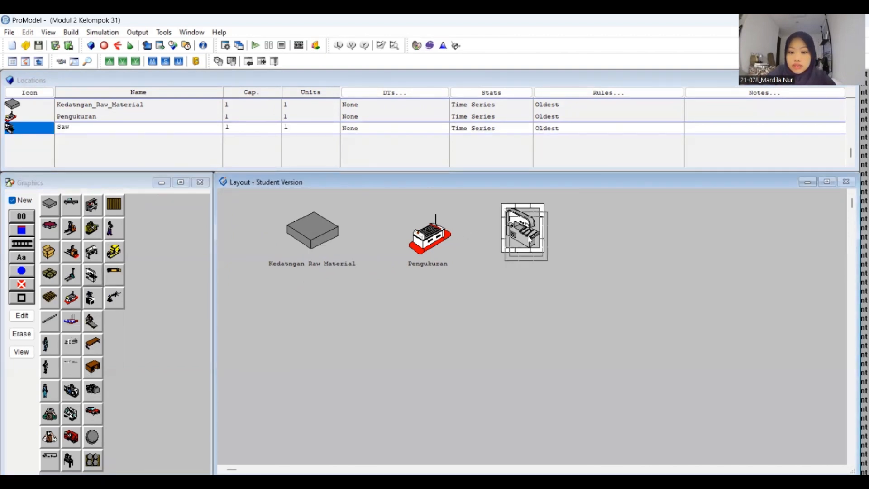
drag(547, 260, 564, 265)
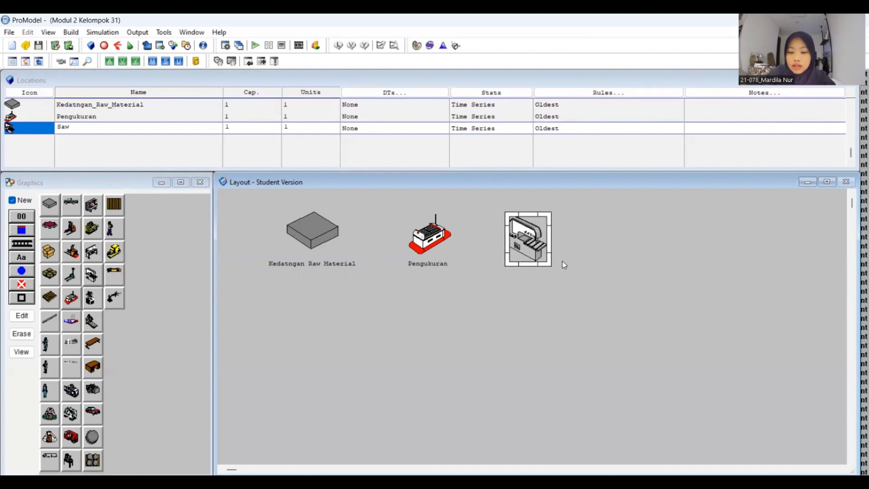
drag(528, 240, 533, 237)
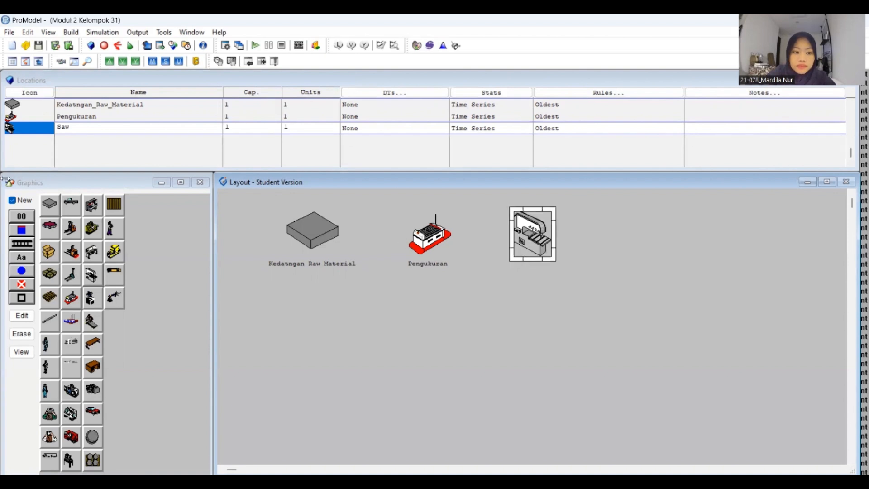
- Turn off new-location creation and add a name label beneath the saw graphic
click(12, 200)
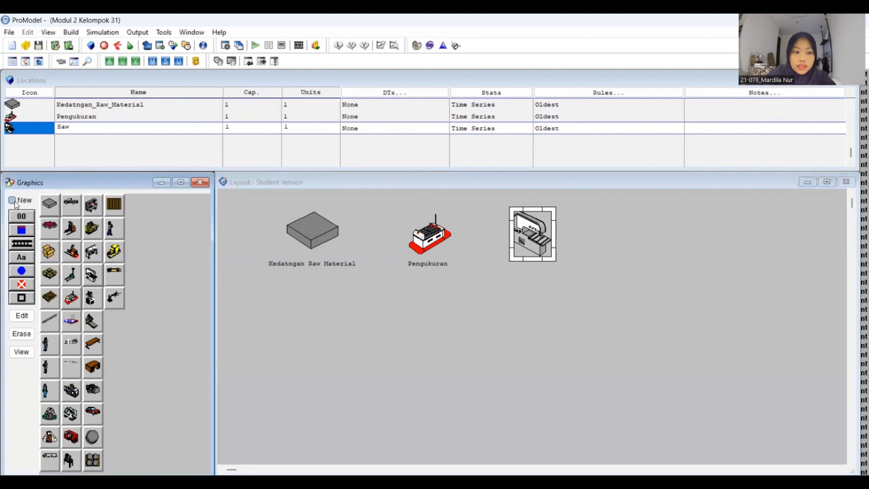
click(26, 260)
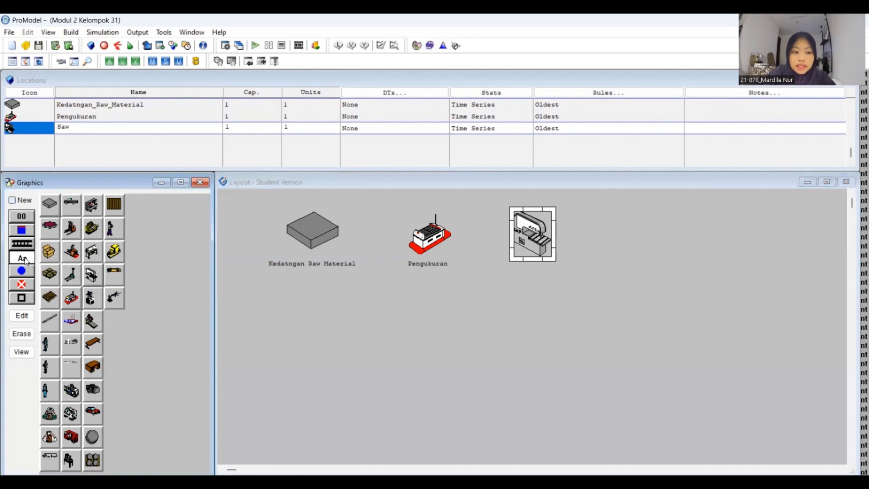
click(532, 270)
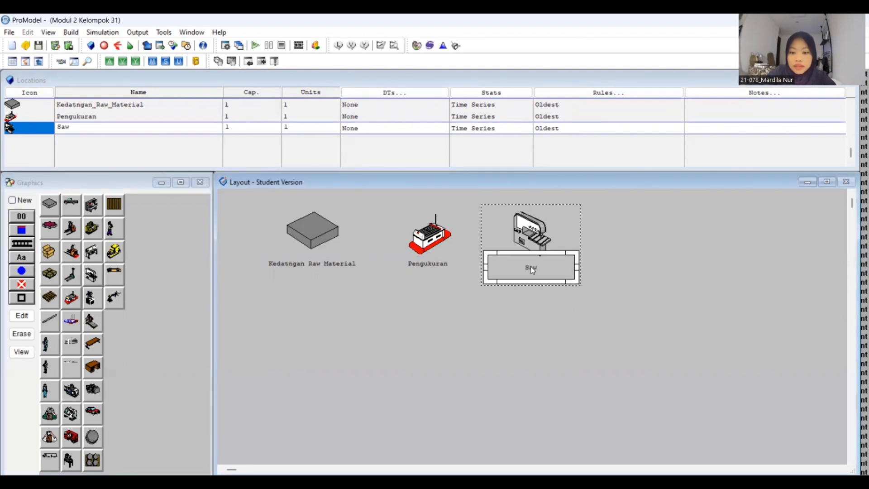
- Rename the saw location to "Pemotongan"
click(118, 126)
key(BackSpace)
key(BackSpace)
key(BackSpace)
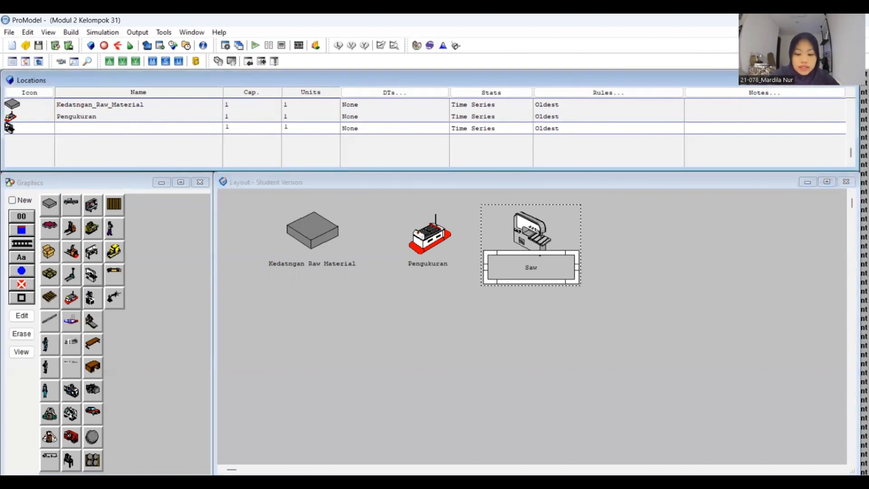
text(Pem)
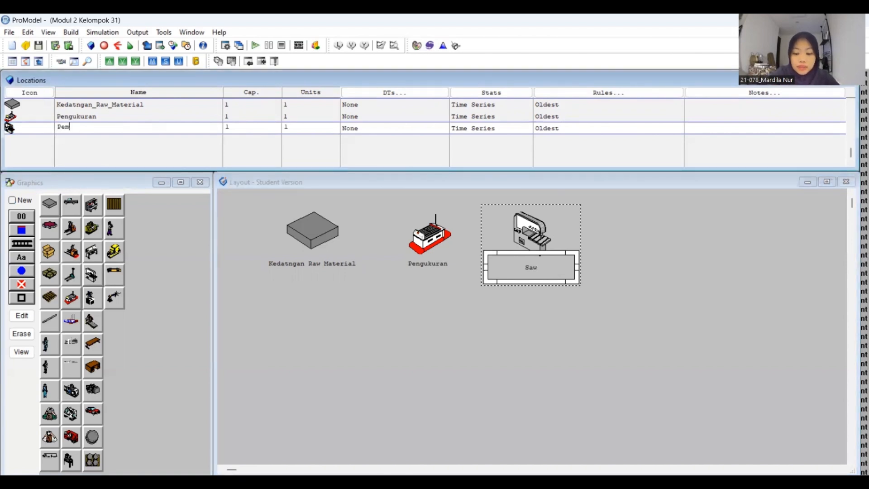
text(otongan)
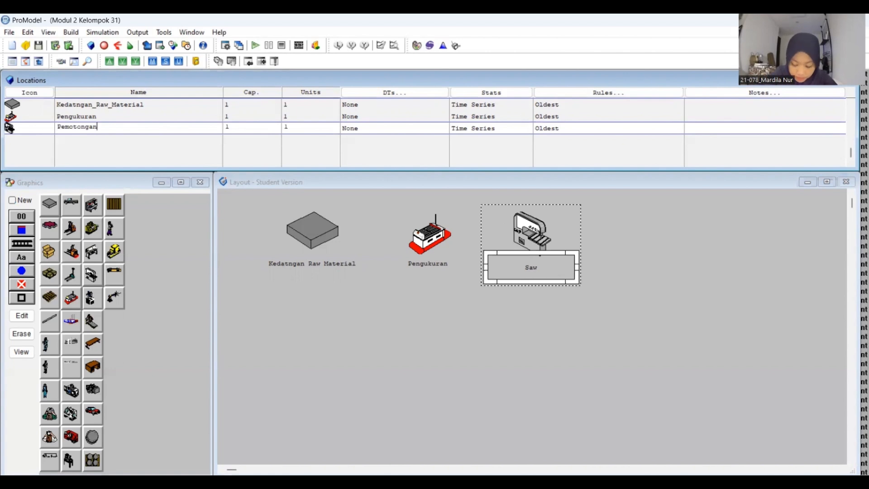
key(Return)
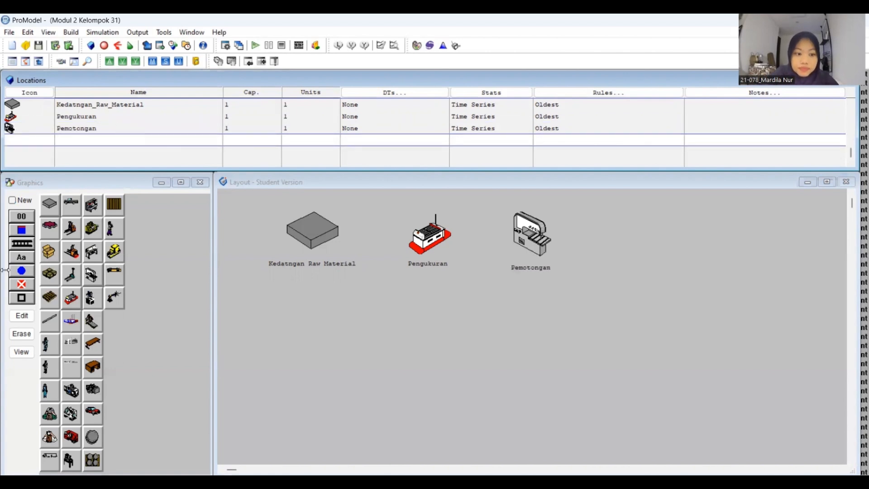
- Place the red lathe graphic as a new location beside Pemotongan and align it with the row
click(12, 201)
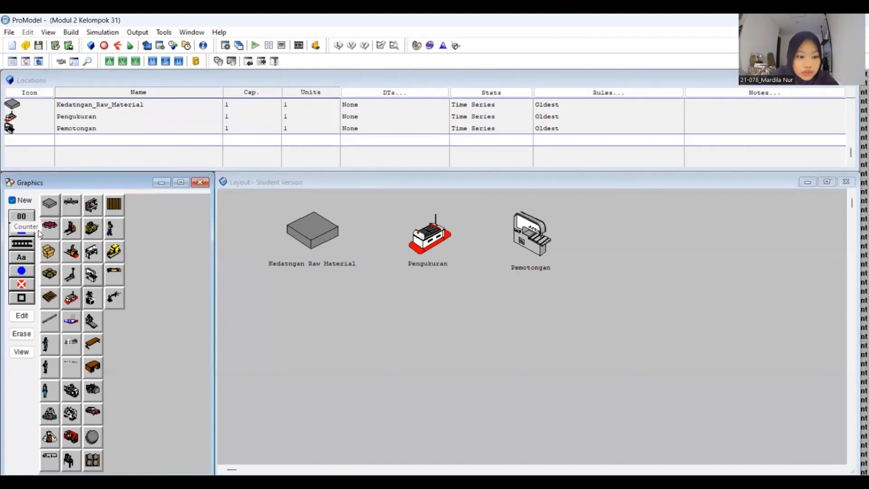
click(71, 437)
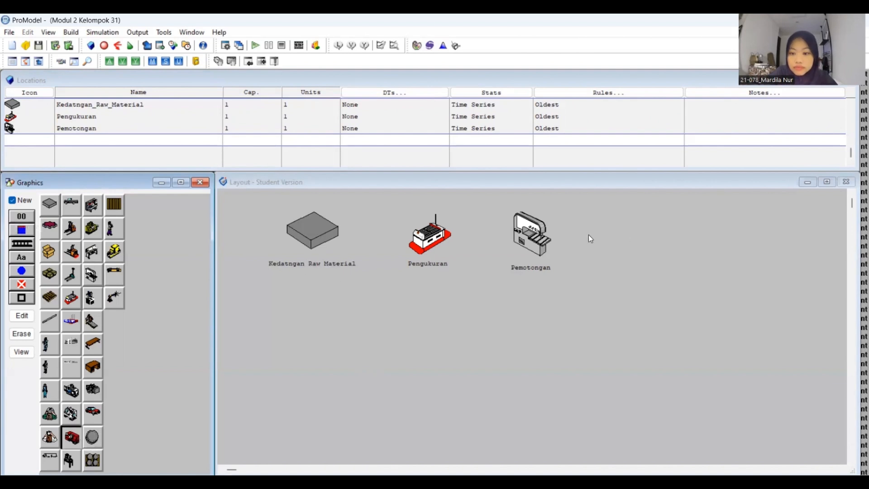
click(627, 228)
drag(628, 222, 628, 230)
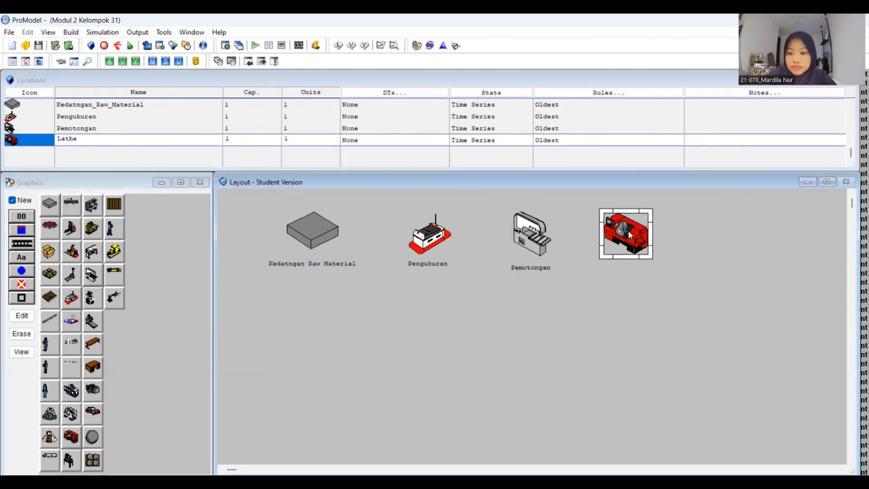
- Turn off new-location creation and add a name label beneath the red lathe graphic
click(12, 200)
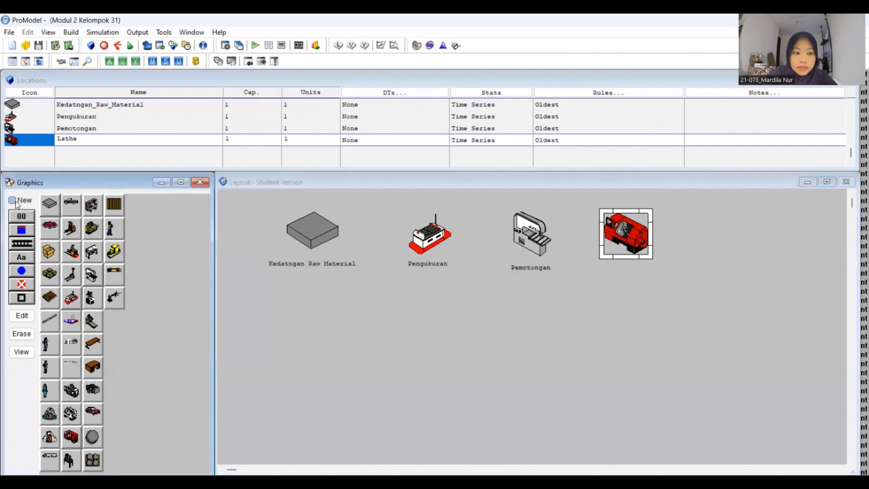
click(22, 256)
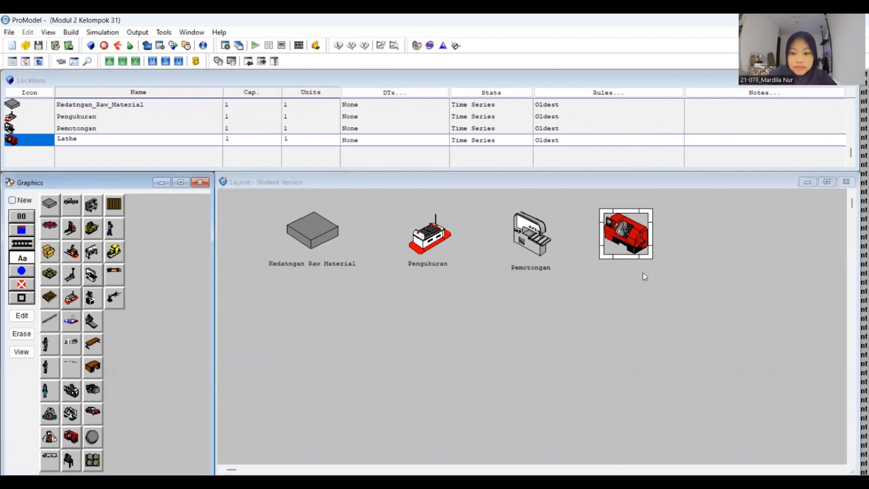
click(626, 265)
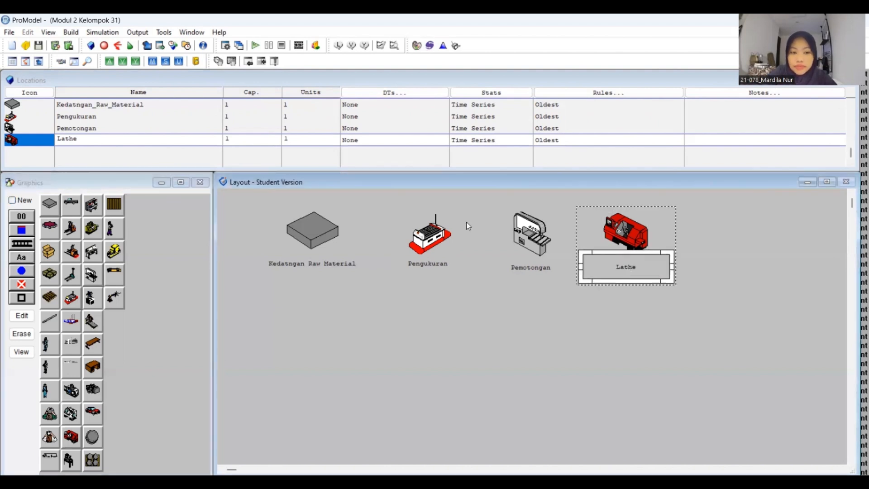
- Rename the red lathe location to "Mengamplas"
click(192, 138)
key(BackSpace)
key(BackSpace)
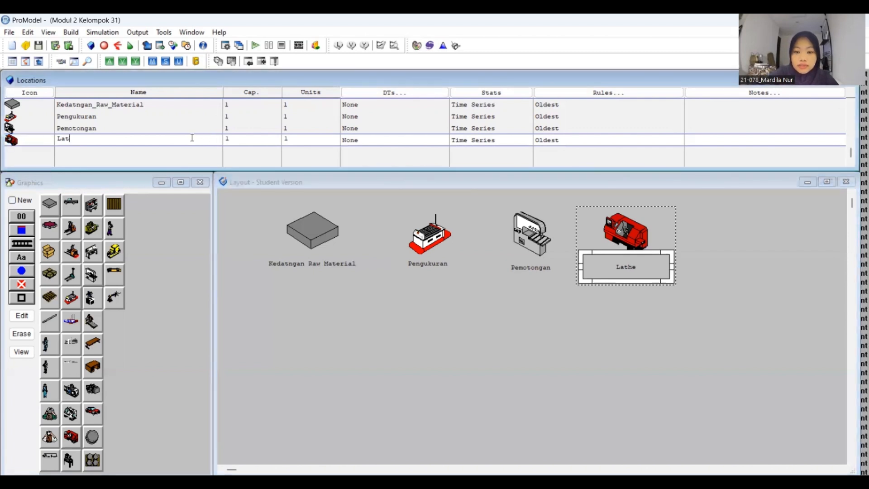
key(BackSpace)
key(BackSpace)
key(BackSpace)
text(Mengam)
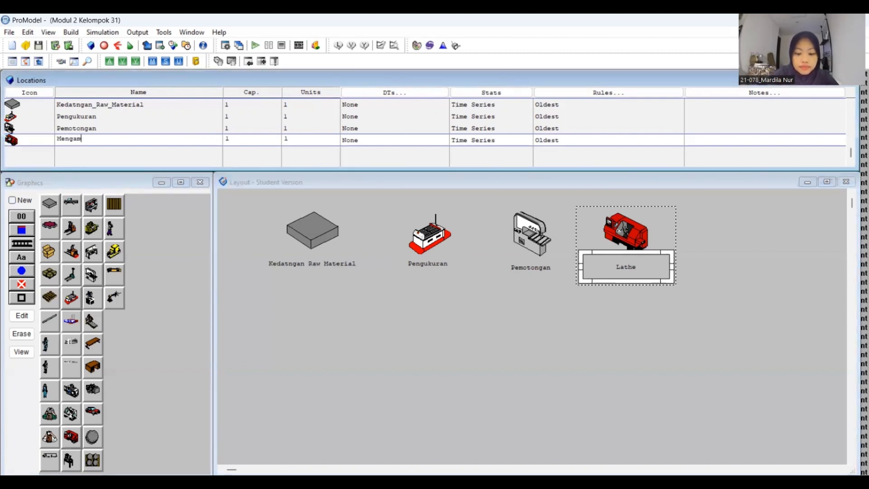
text(plas)
key(Return)
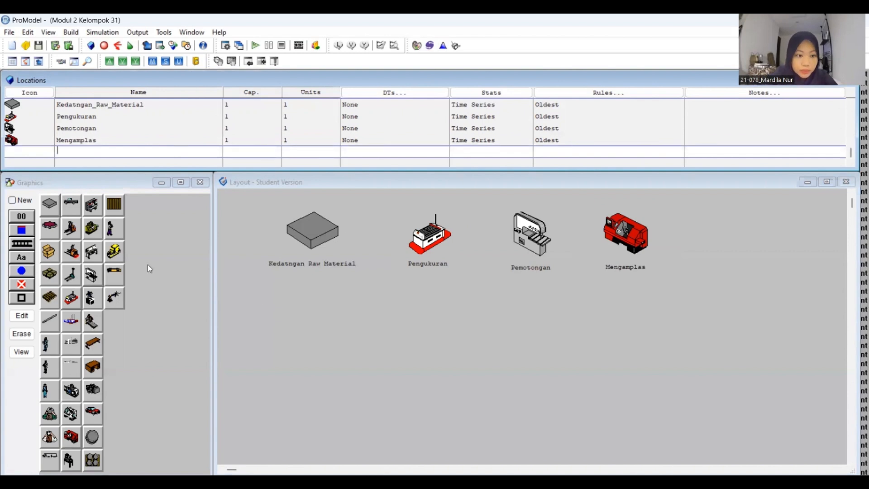
- Place the white lathe graphic as a new location below Mengamplas
click(12, 200)
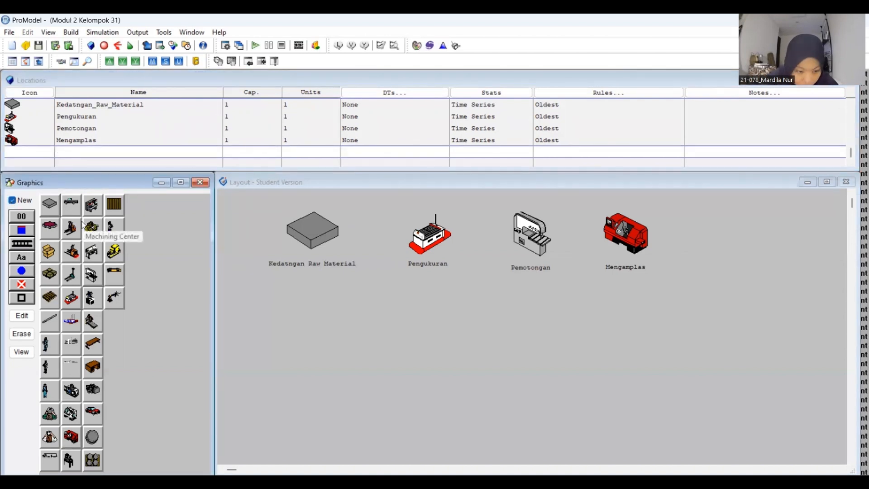
click(70, 413)
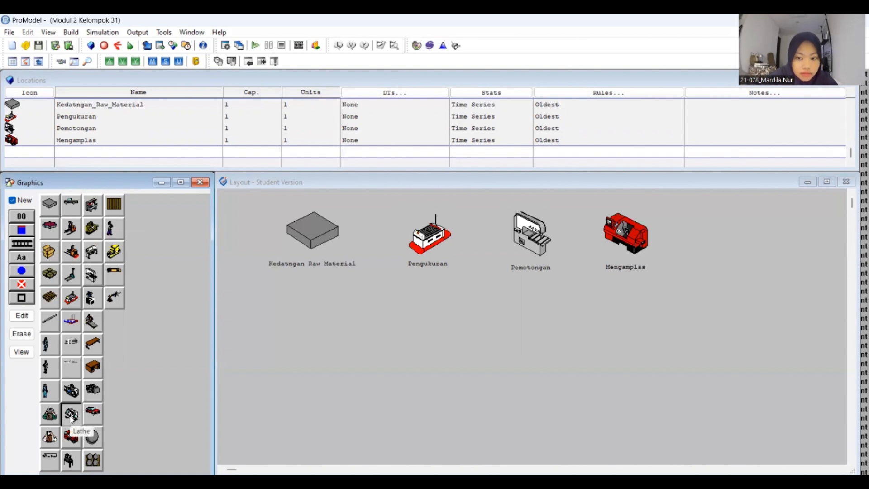
click(72, 419)
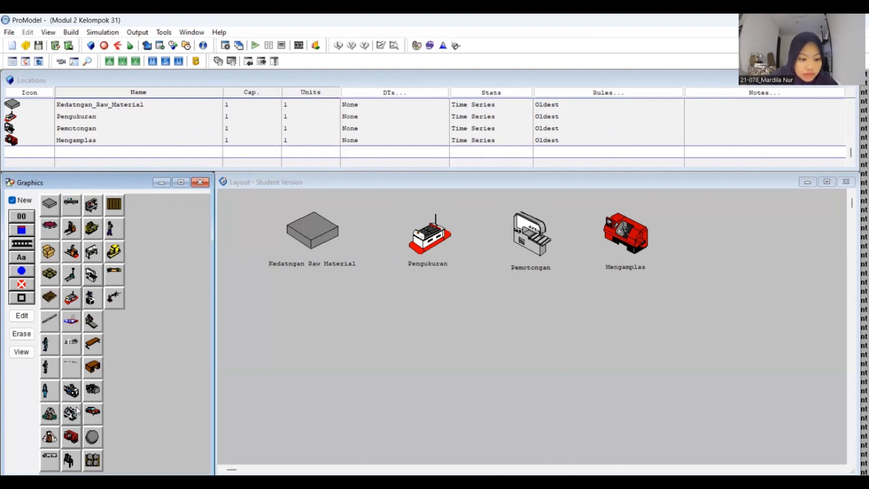
click(71, 413)
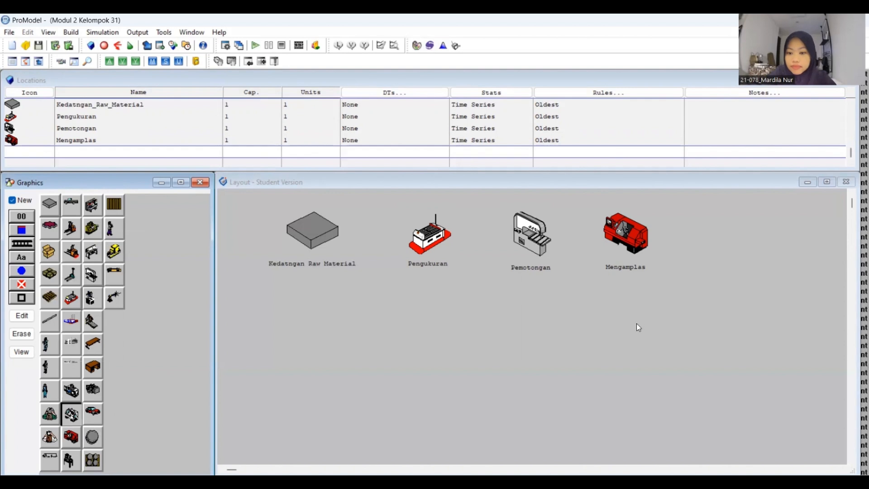
click(611, 335)
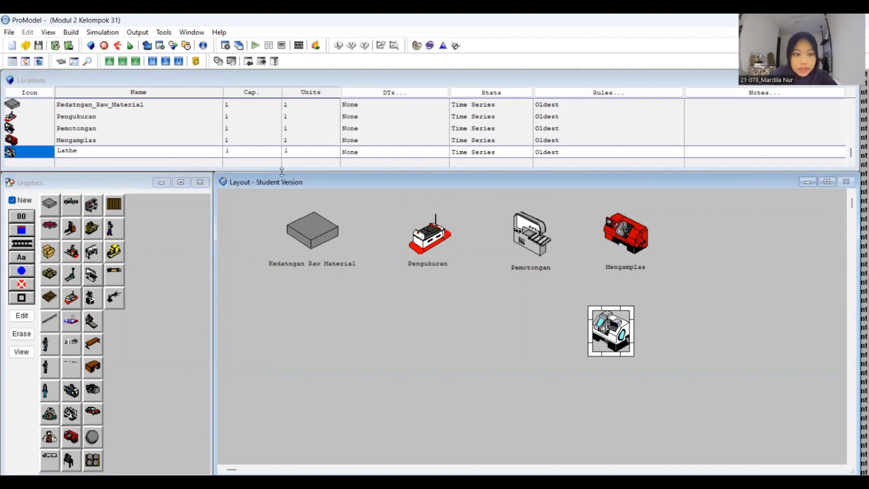
- Turn off new-location creation and add a name label beneath the white lathe graphic
click(13, 201)
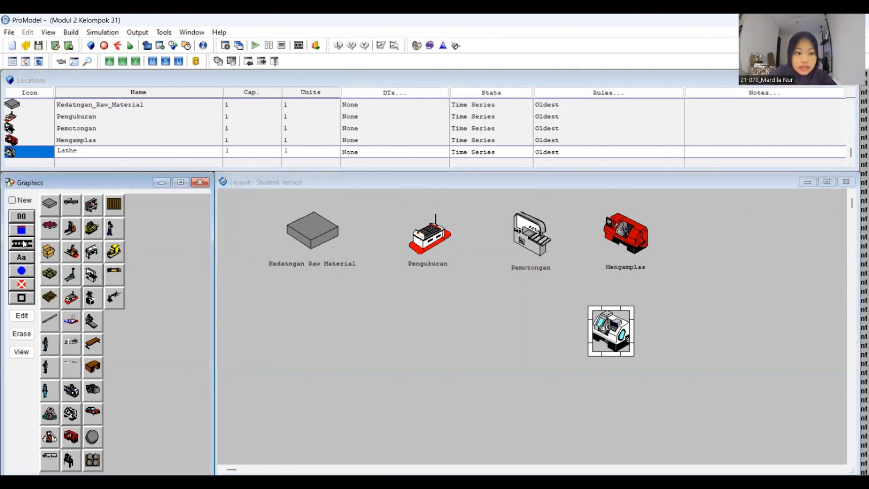
click(22, 257)
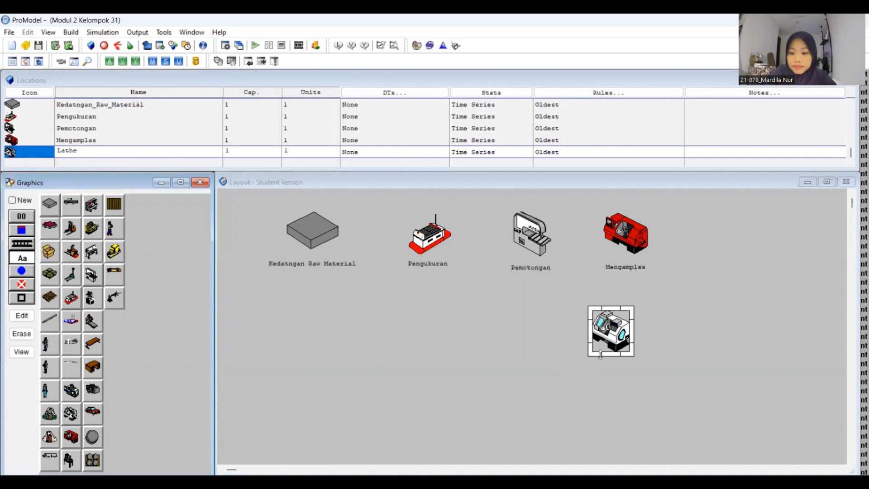
click(612, 359)
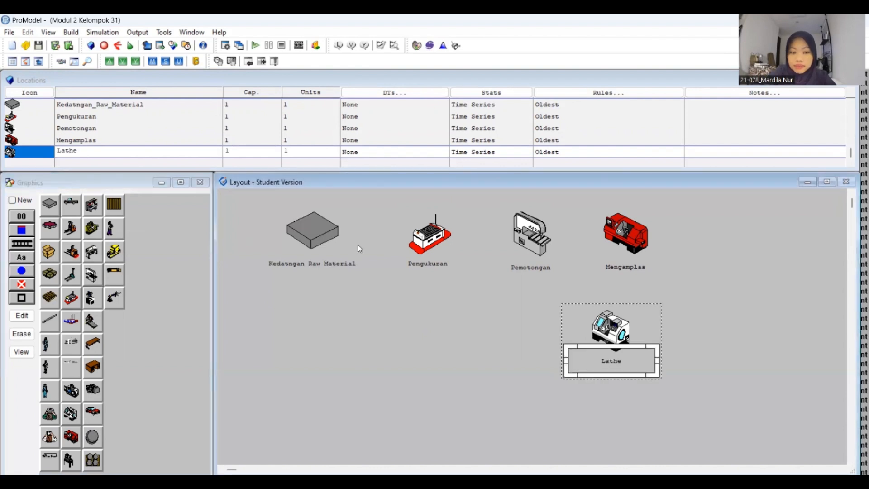
- Rename the white lathe location to "Perakitan"
click(151, 146)
key(BackSpace)
key(BackSpace)
key(BackSpace)
key(BackSpace)
key(BackSpace)
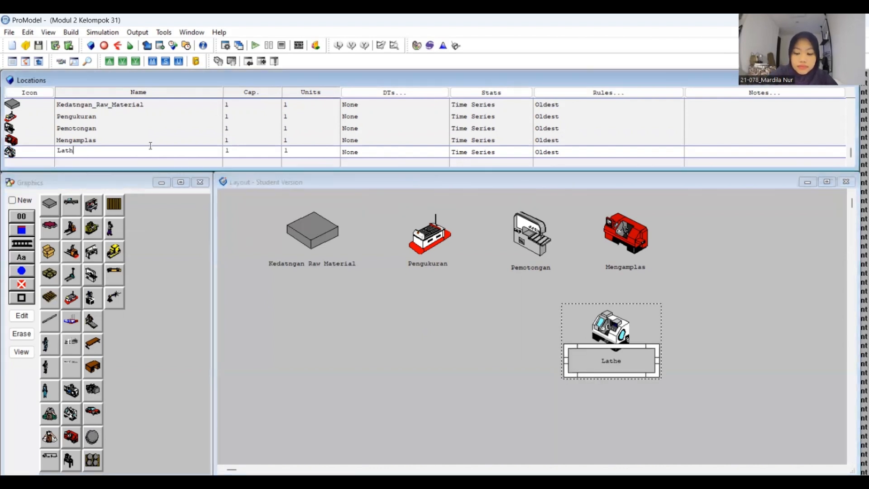
text(Perakitan)
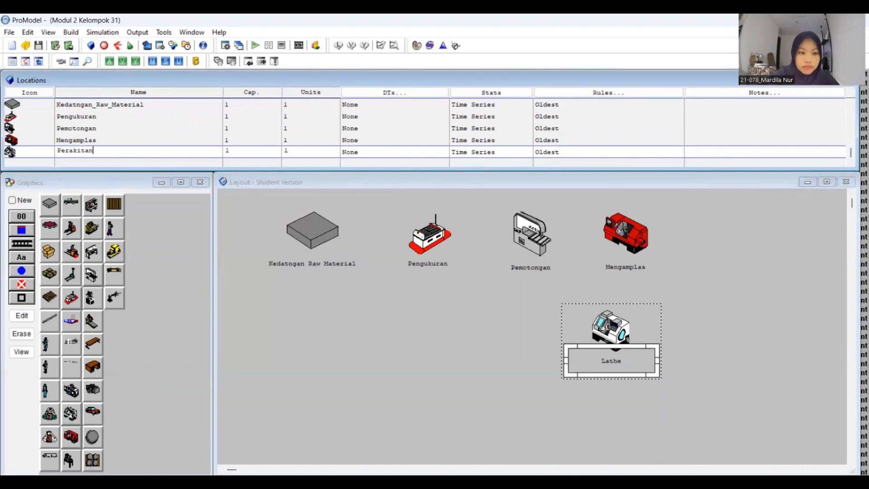
key(Return)
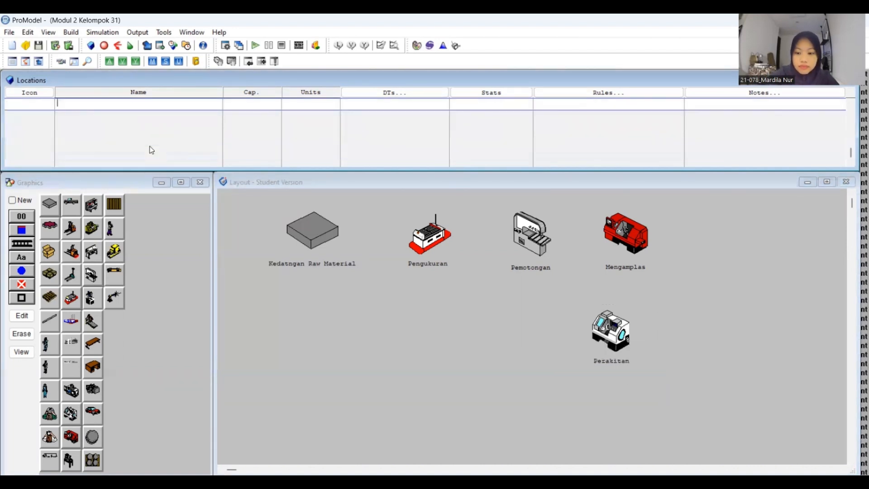
- Enlarge the Perakitan lathe graphic slightly and shift it to the left
click(629, 349)
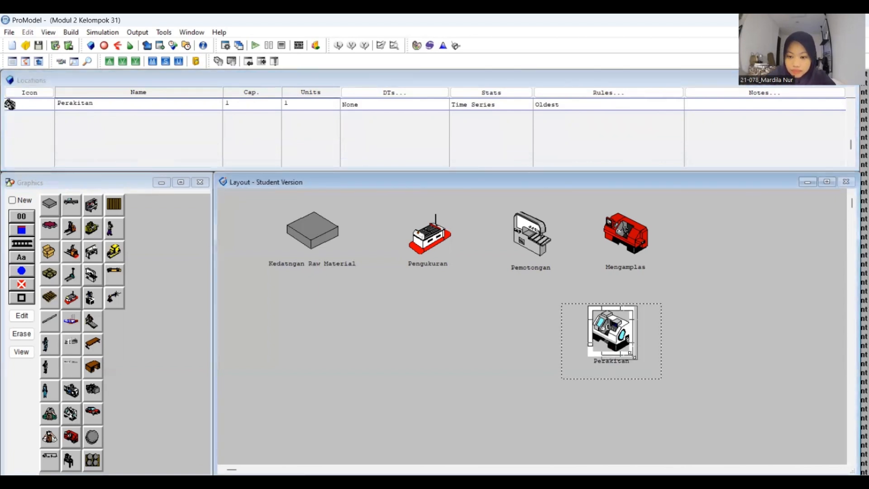
click(632, 355)
drag(630, 351, 631, 357)
click(624, 324)
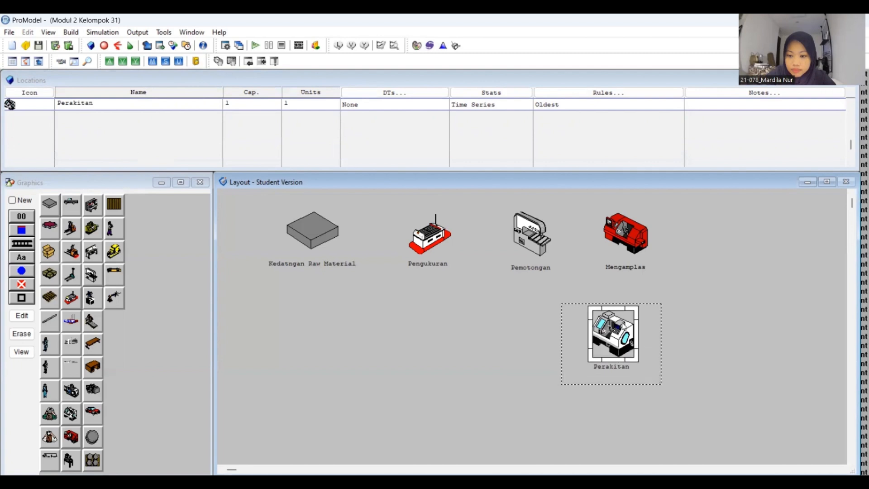
mouse_move(624, 325)
mouse_down()
mouse_move(599, 327)
mouse_move(608, 326)
mouse_up()
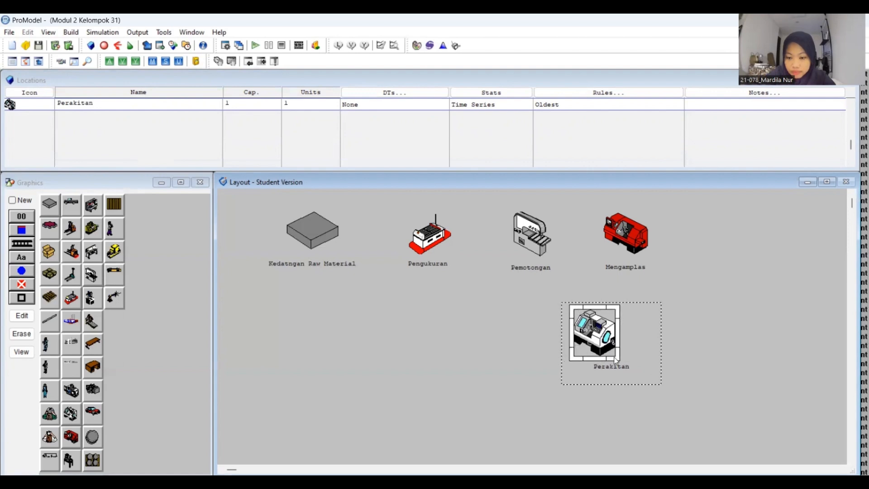
- Shift the Perakitan name label slightly to the left so it sits centered beneath the white lathe graphic
drag(617, 369, 608, 367)
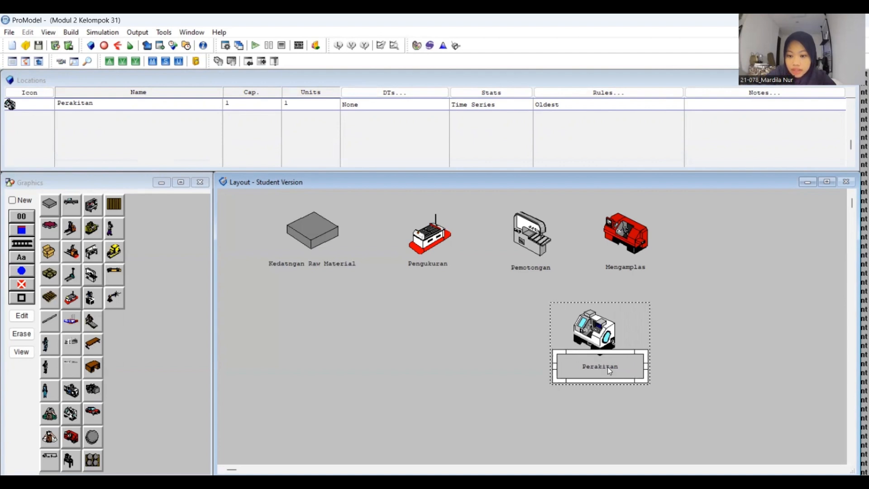
click(120, 102)
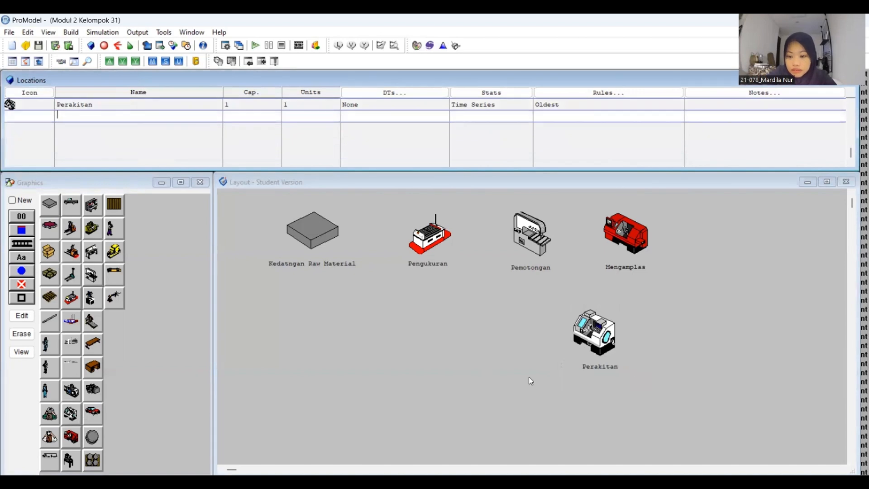
click(614, 360)
drag(615, 369, 609, 370)
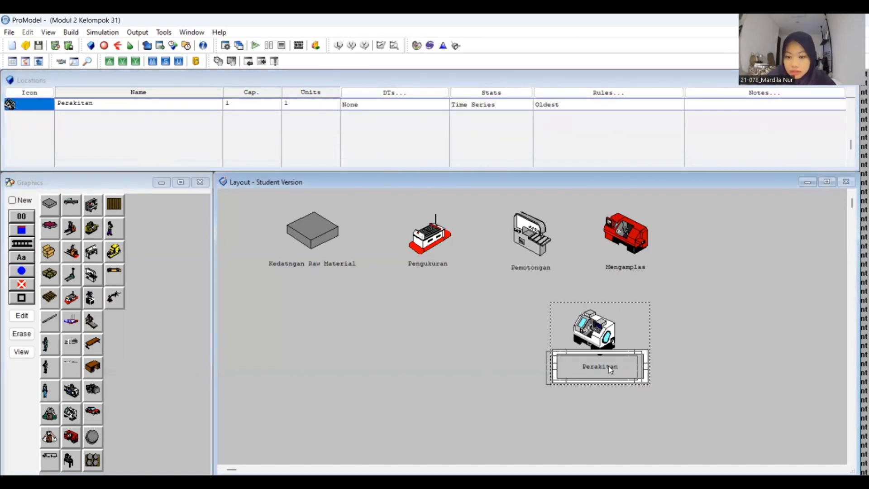
click(584, 367)
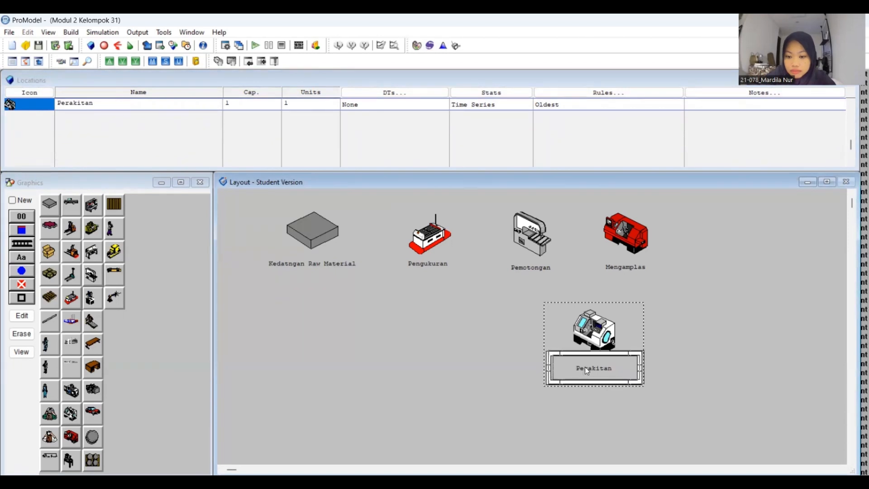
drag(585, 367, 585, 364)
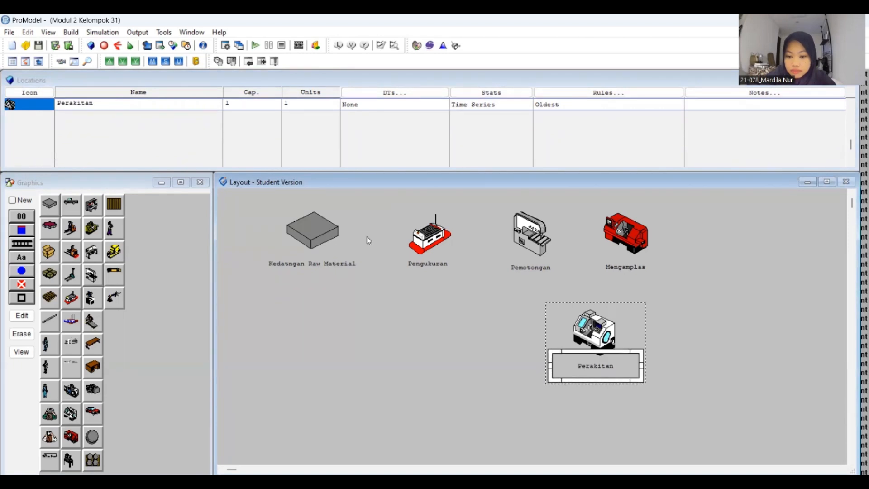
click(175, 103)
key(Return)
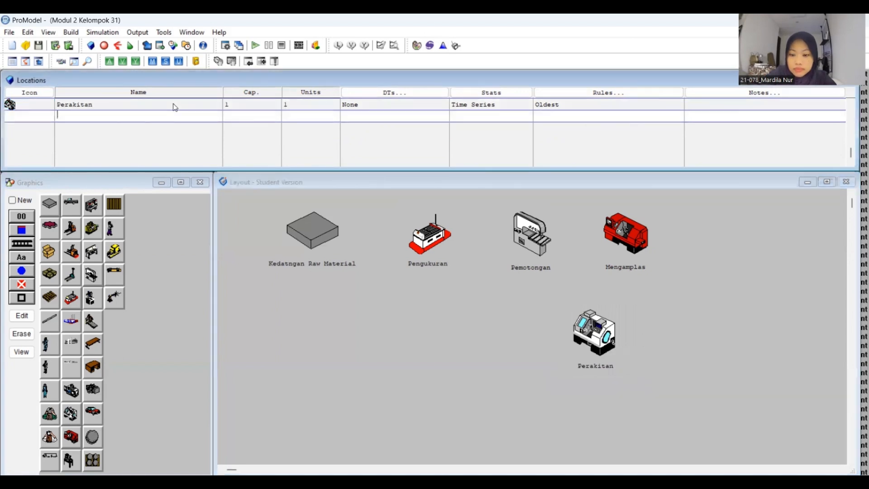
- Place the brown desk graphic as a new location to the left of Perakitan and enlarge it
click(13, 202)
click(14, 201)
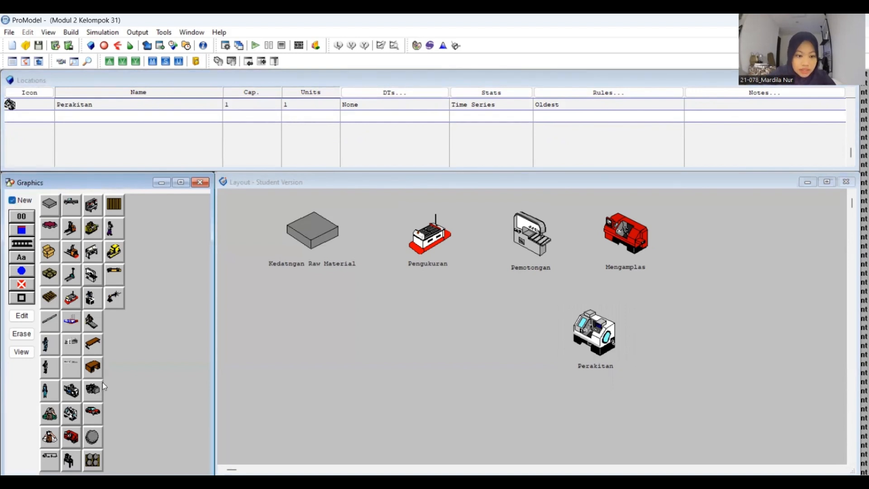
click(93, 369)
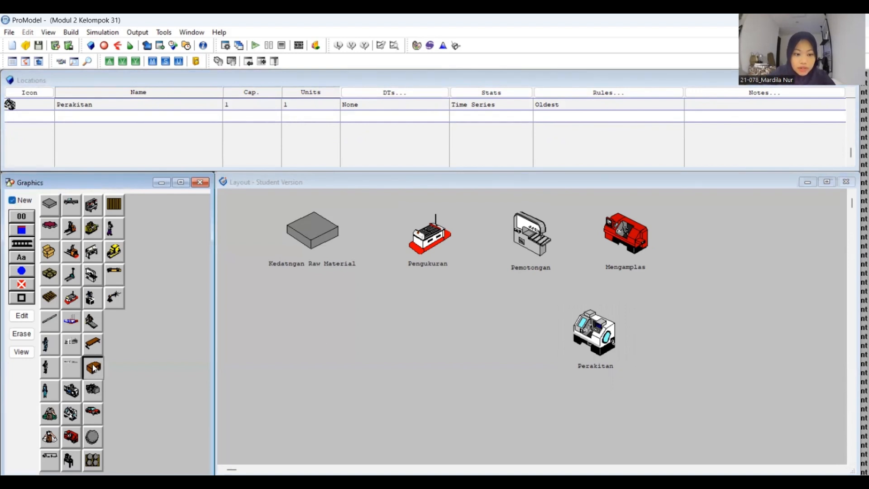
click(471, 315)
mouse_move(487, 331)
mouse_down()
mouse_move(503, 341)
mouse_move(488, 338)
mouse_up()
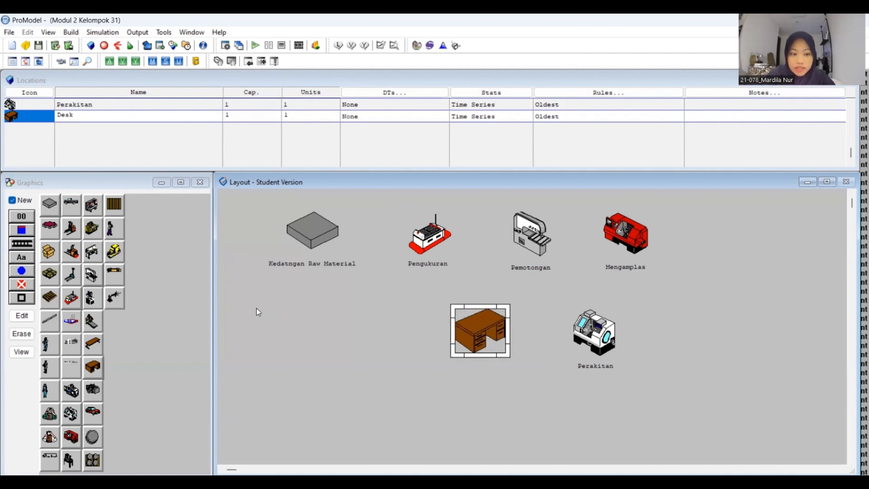
- Turn off new-location creation and add a name label beneath the desk graphic
click(16, 199)
click(16, 200)
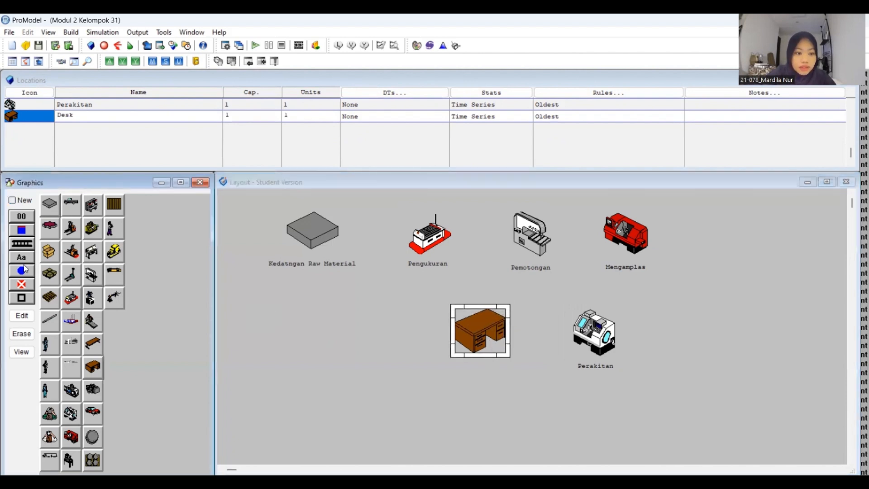
click(28, 259)
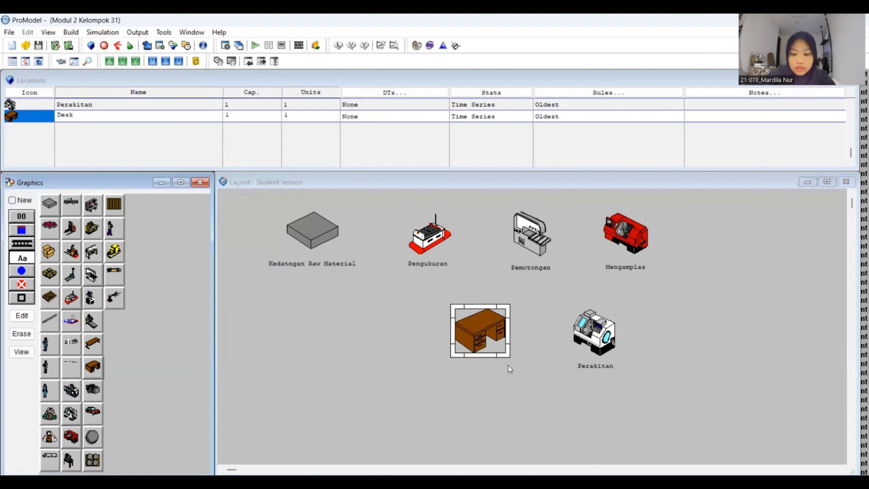
click(479, 362)
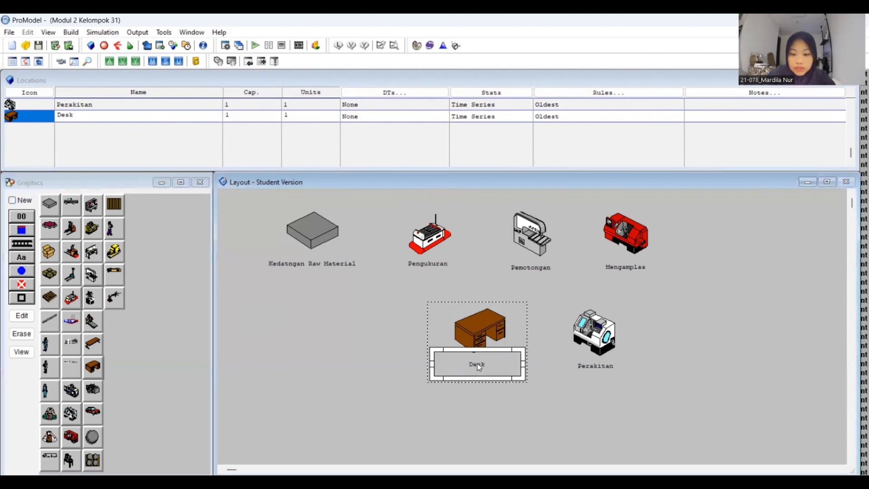
- Rename the desk location to "Finishing"
click(137, 115)
key(BackSpace)
key(BackSpace)
key(BackSpace)
key(BackSpace)
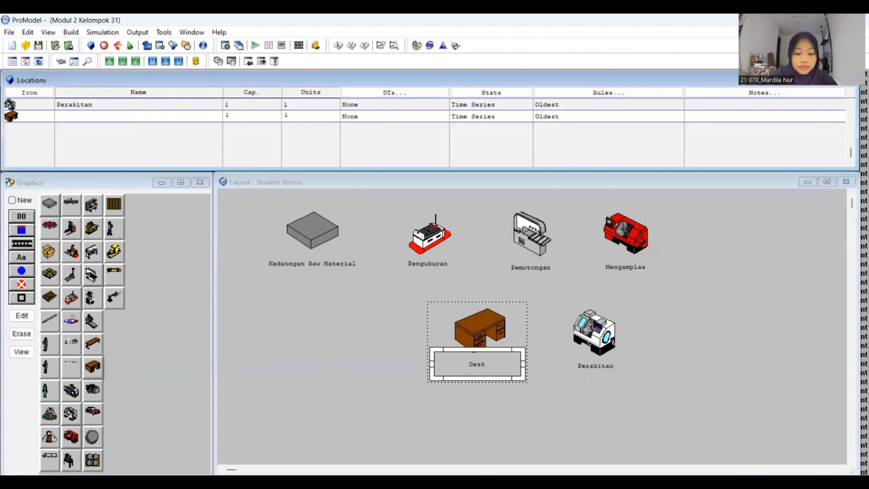
text(Finishing)
key(Return)
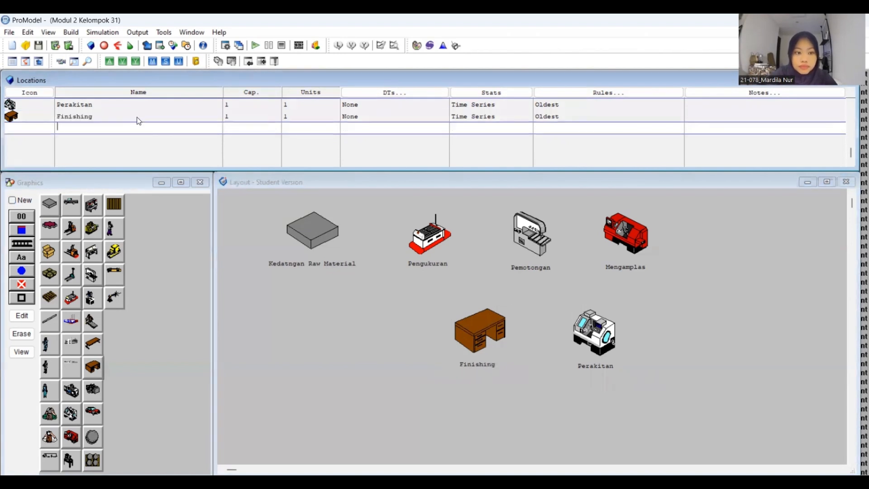
- Shift the Finishing name label slightly to the right to center it beneath the desk graphic
click(494, 361)
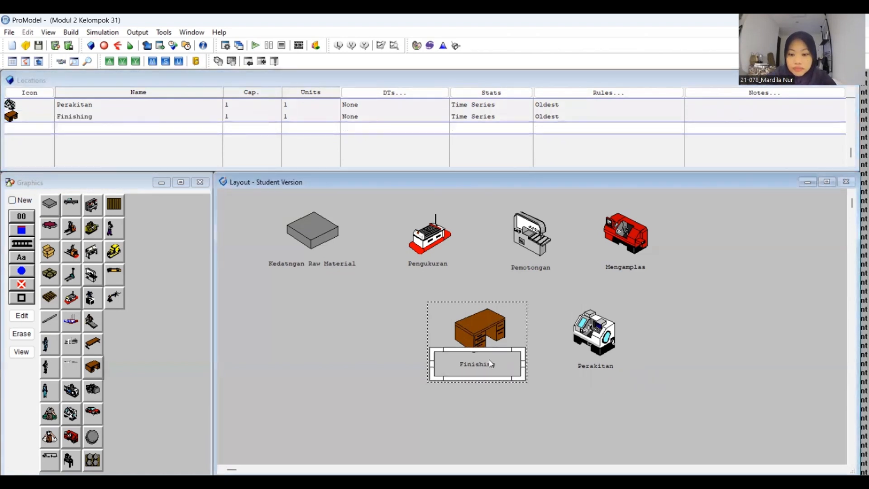
mouse_move(494, 362)
mouse_down()
mouse_move(504, 363)
mouse_move(489, 362)
mouse_up()
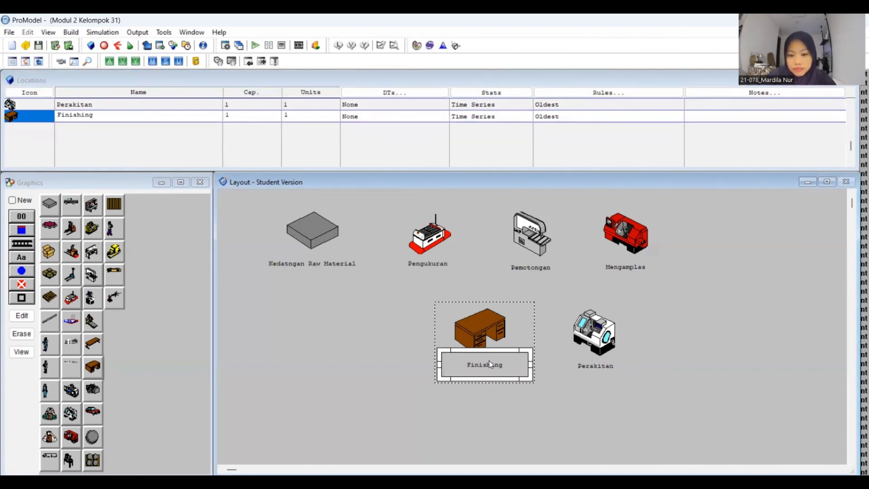
click(179, 122)
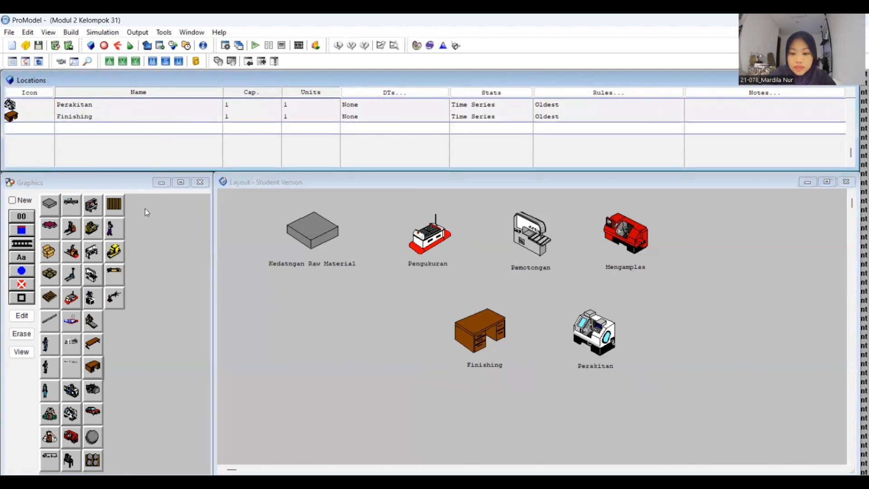
- Place the cardboard box graphic as a new location to the left of Finishing and enlarge it
click(14, 202)
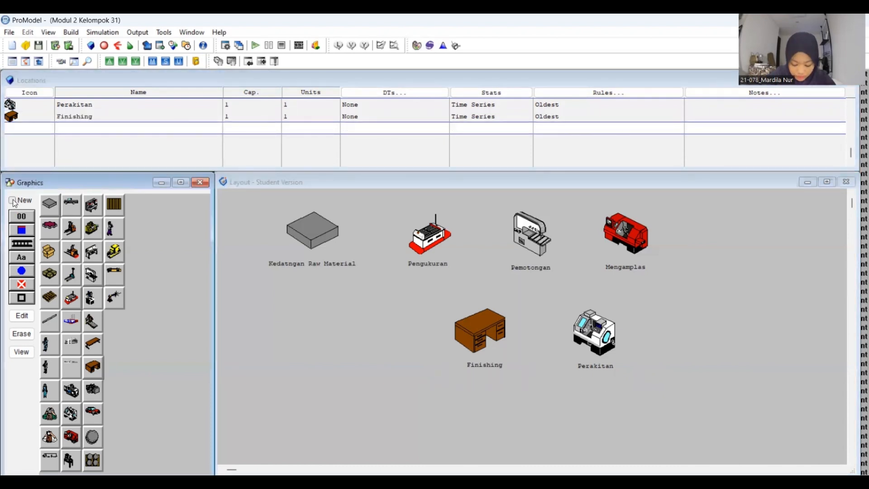
click(14, 202)
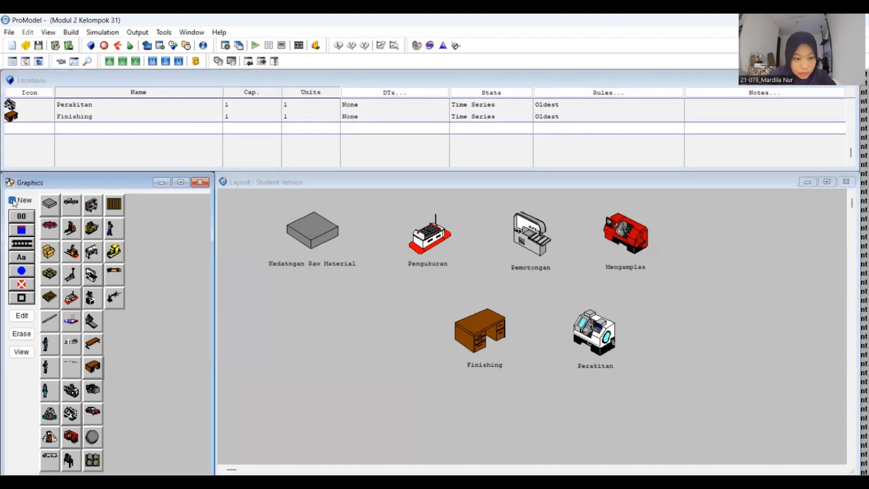
click(49, 257)
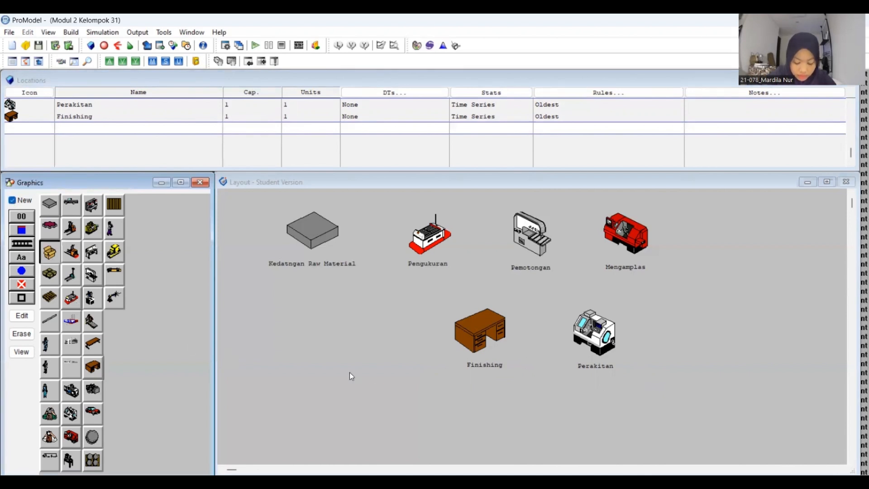
click(359, 320)
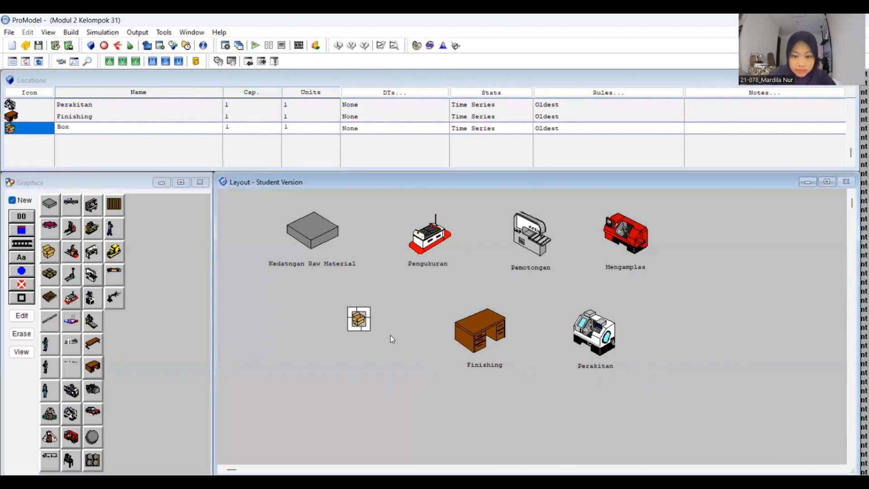
mouse_move(367, 329)
mouse_down()
mouse_move(409, 358)
mouse_move(381, 339)
mouse_up()
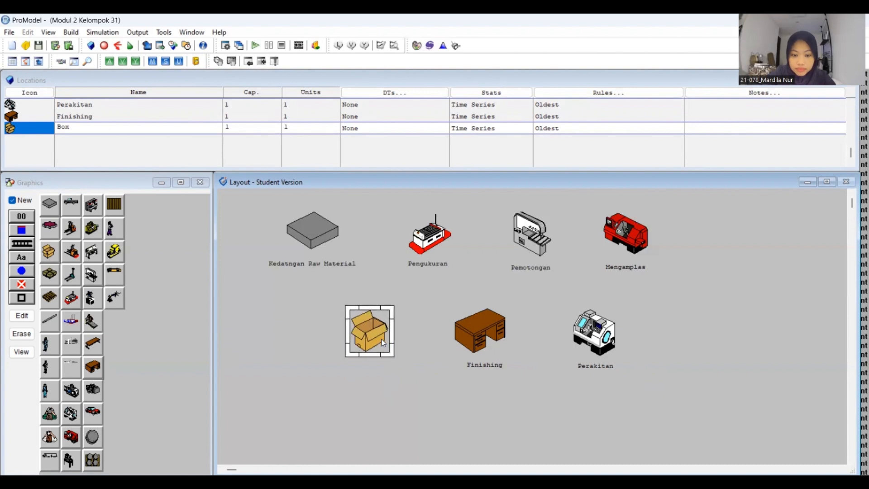
- Turn off new-location creation and add a name label beneath the box graphic
click(12, 201)
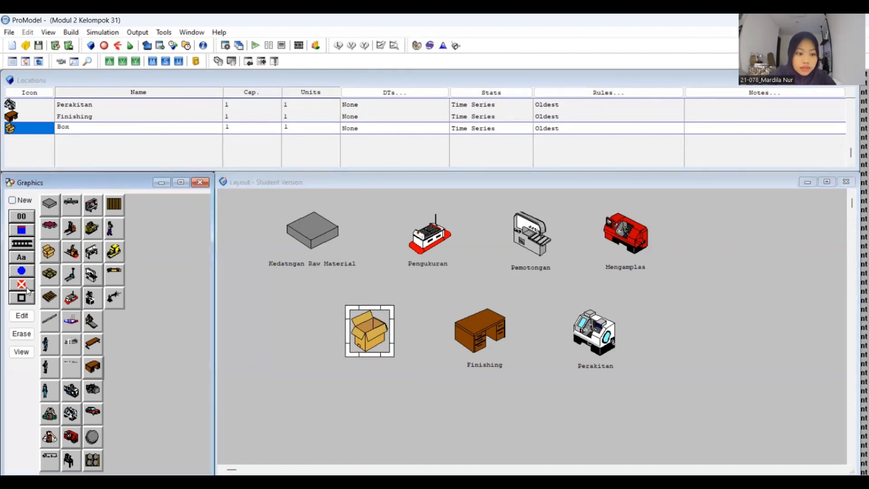
click(22, 257)
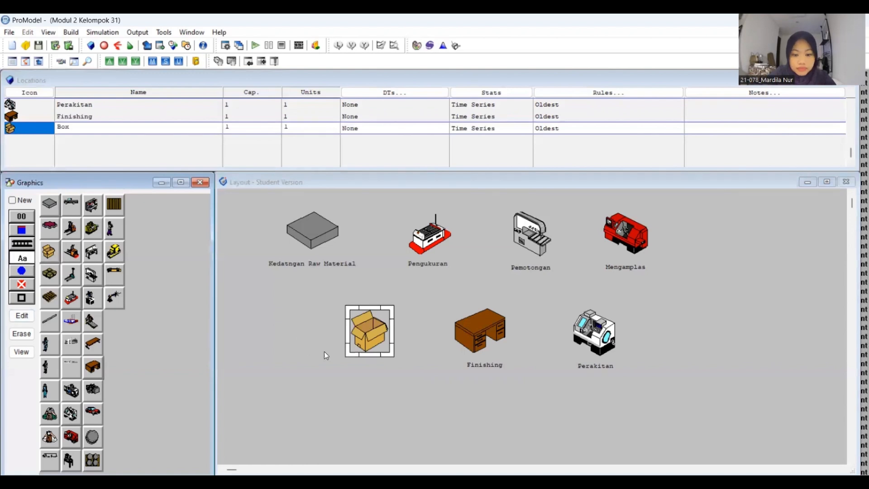
click(367, 362)
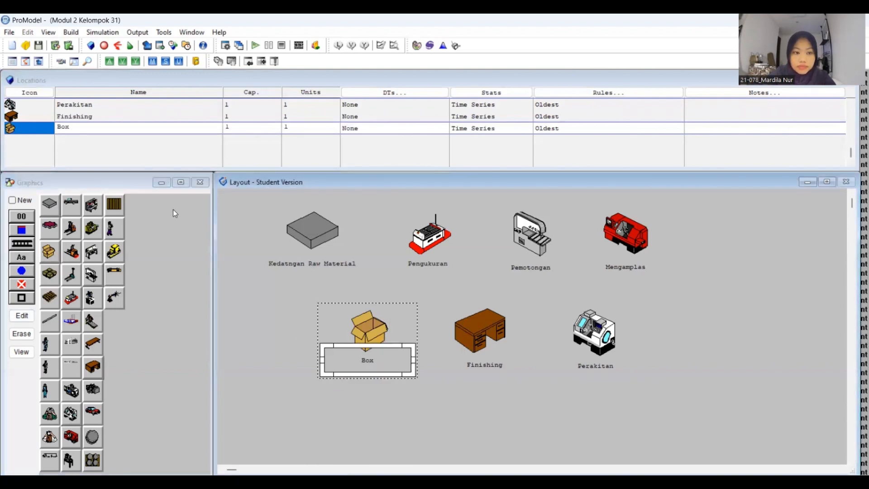
- Rename the box location to "Packing"
click(128, 129)
key(BackSpace)
key(BackSpace)
key(BackSpace)
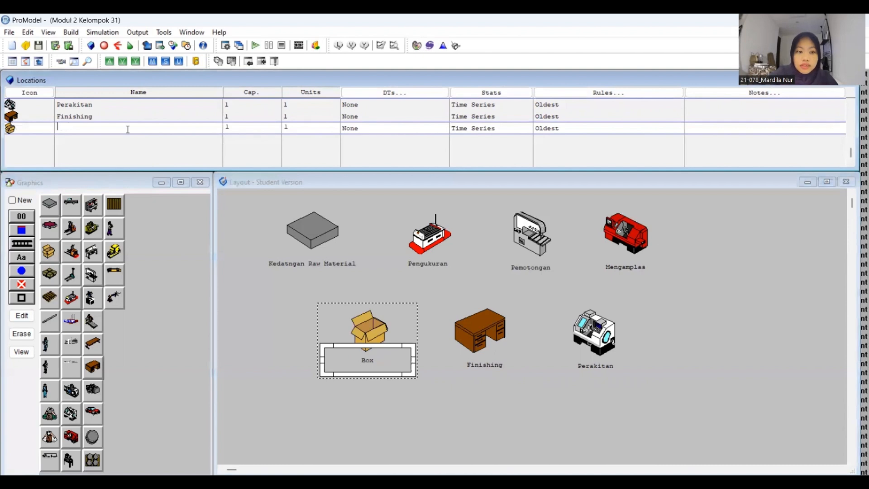
text(Packing)
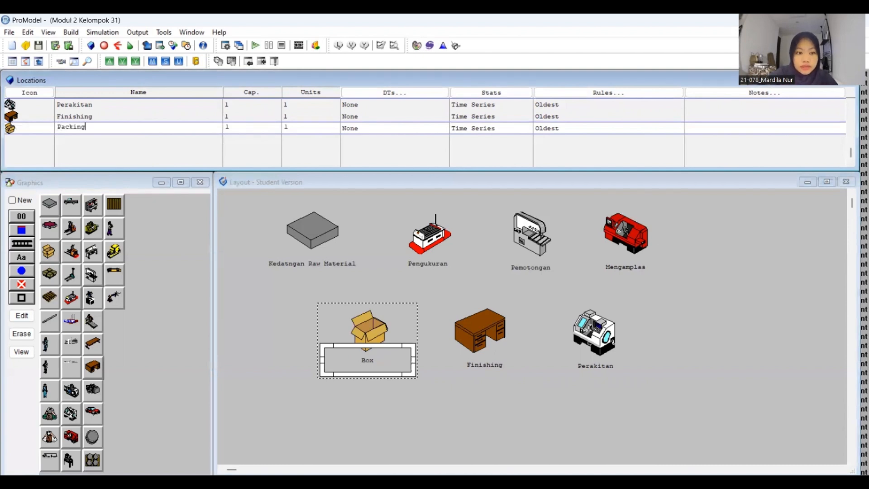
key(Return)
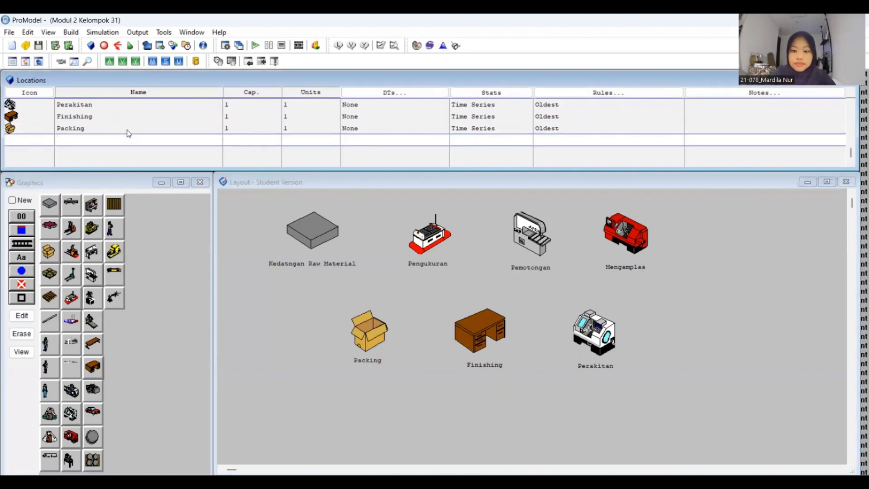
- Nudge the Packing name label slightly down and right so it is centered beneath the box graphic
click(371, 359)
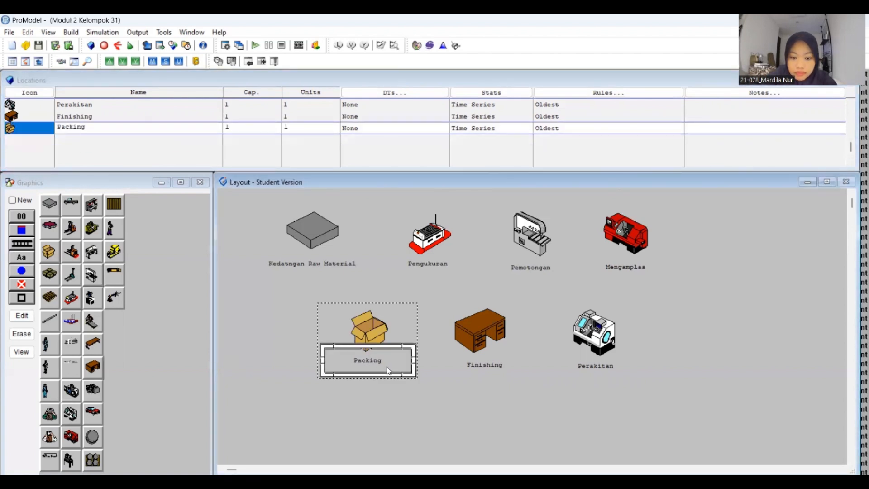
click(375, 331)
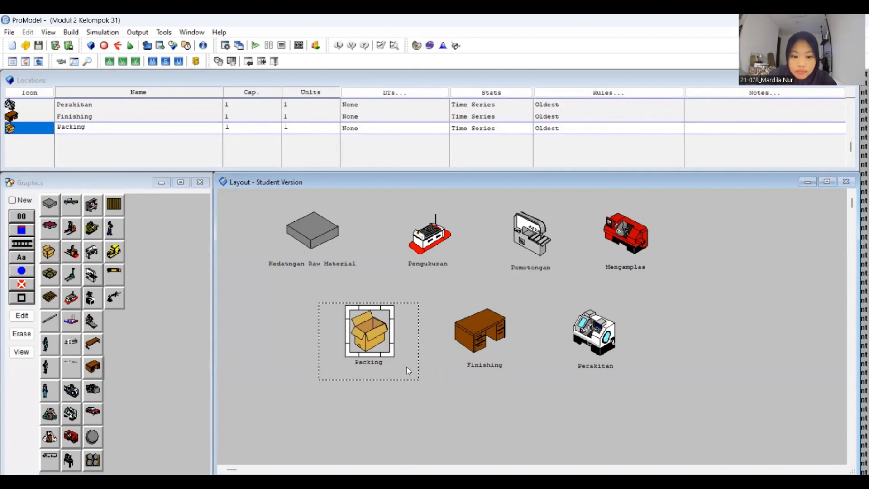
click(381, 363)
click(129, 130)
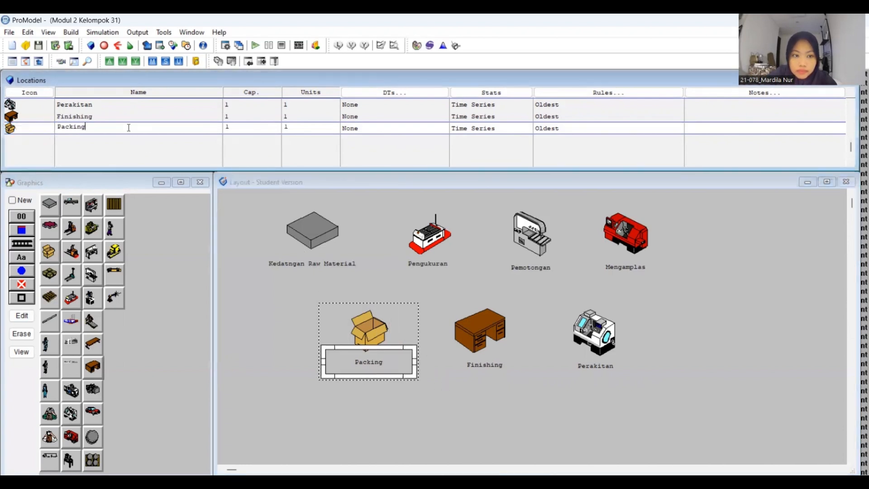
key(Return)
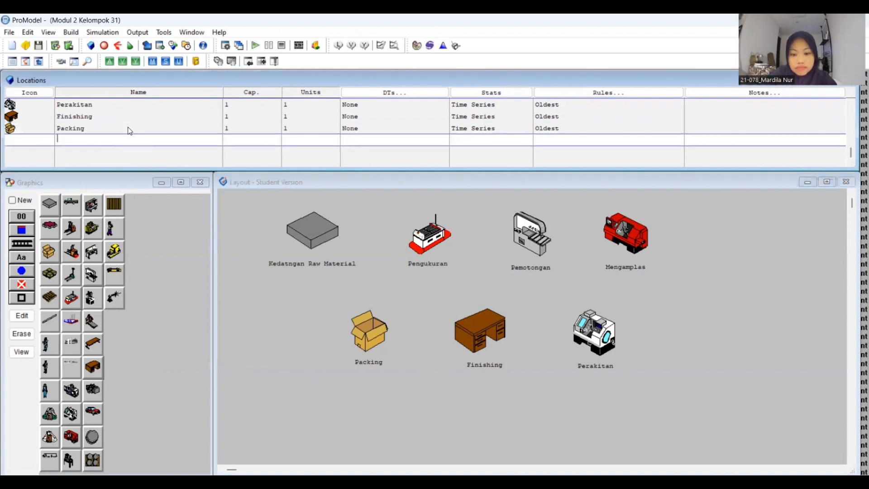
- Re-enable new-location creation and open the Entities definition table for the model
click(13, 200)
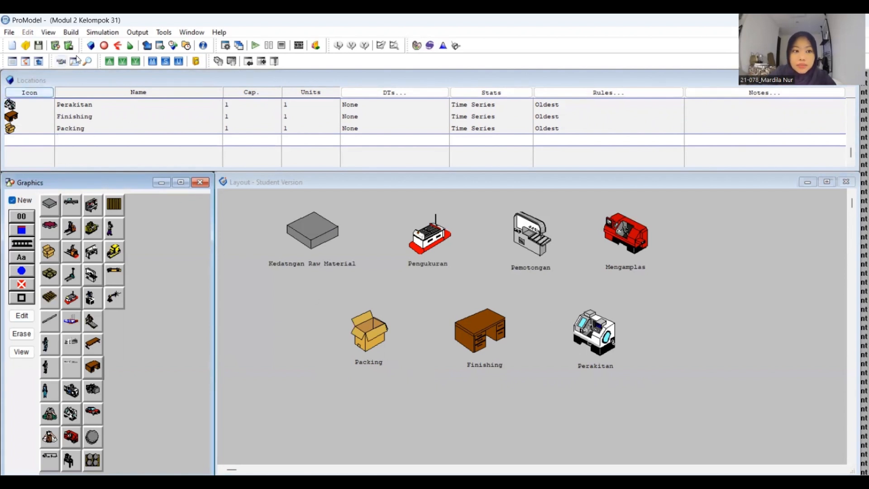
click(71, 32)
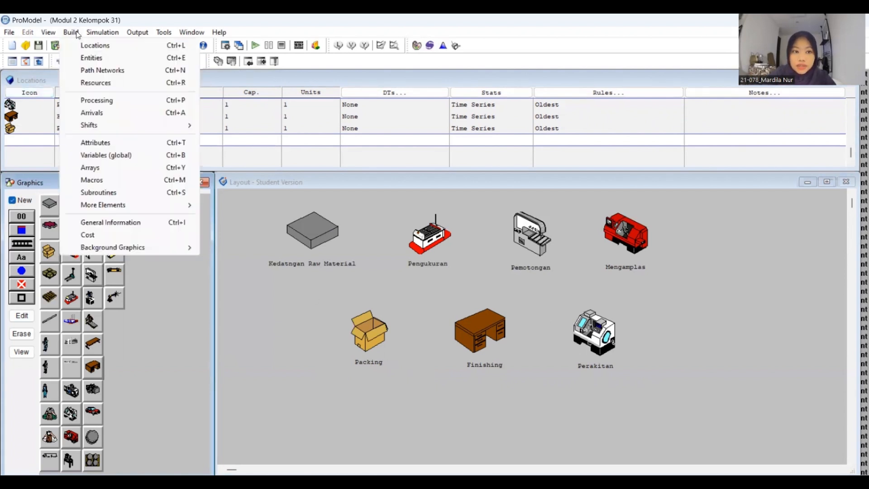
click(91, 58)
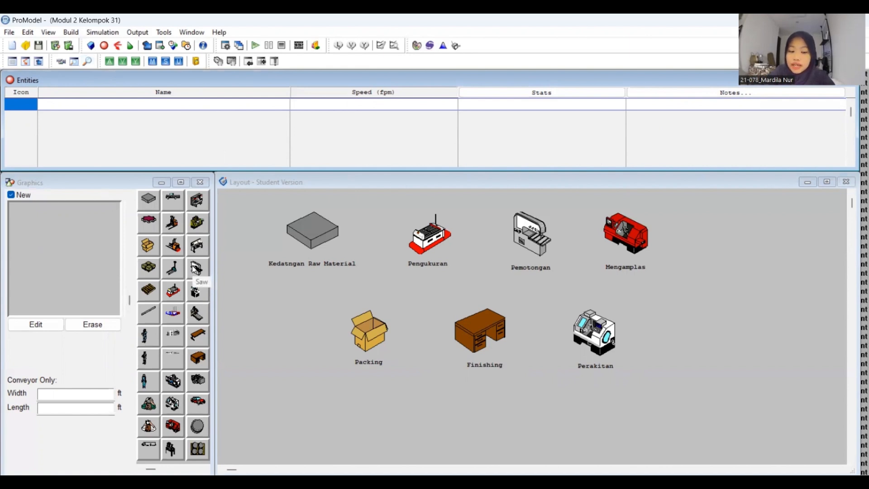
- Create an entity with the table graphic and name it "Meja"
click(198, 336)
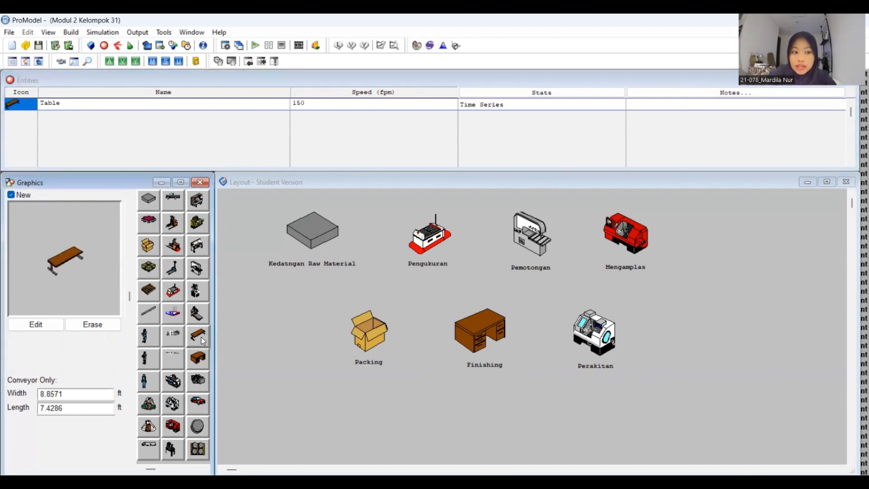
click(73, 105)
key(BackSpace)
key(BackSpace)
key(BackSpace)
key(BackSpace)
key(BackSpace)
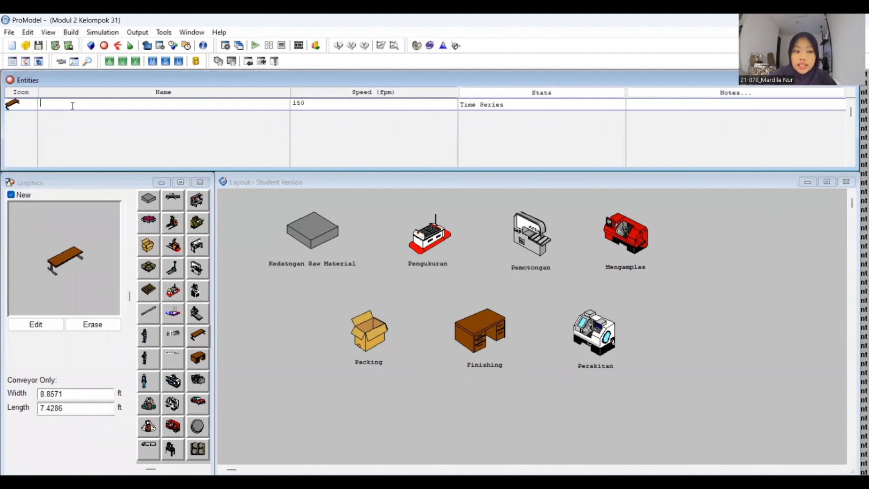
text(meja)
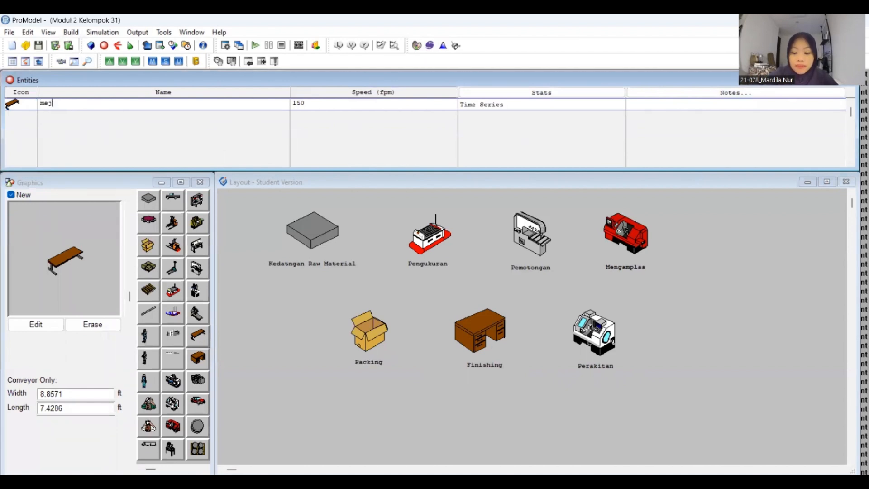
key(BackSpace)
key(BackSpace)
key(BackSpace)
text(Meja)
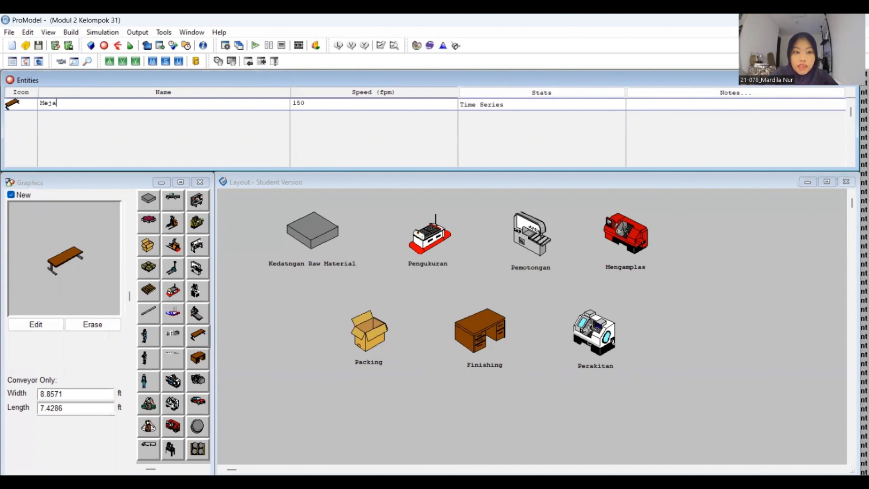
click(88, 132)
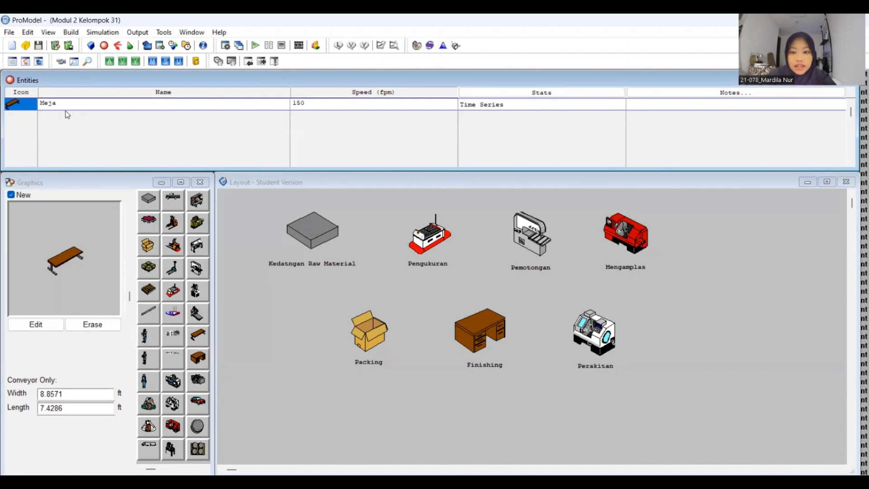
- Open the Arrivals definition table and add an arrival of Meja at Kedatngan_Raw_Material
click(79, 36)
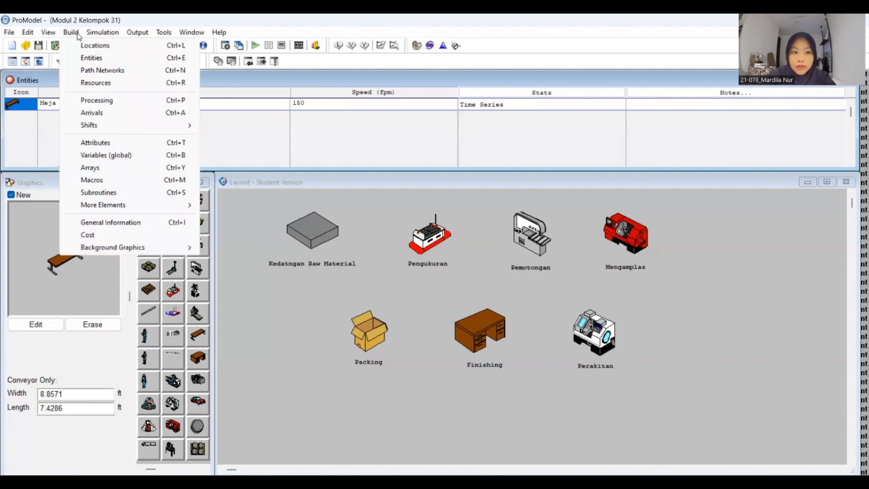
click(93, 113)
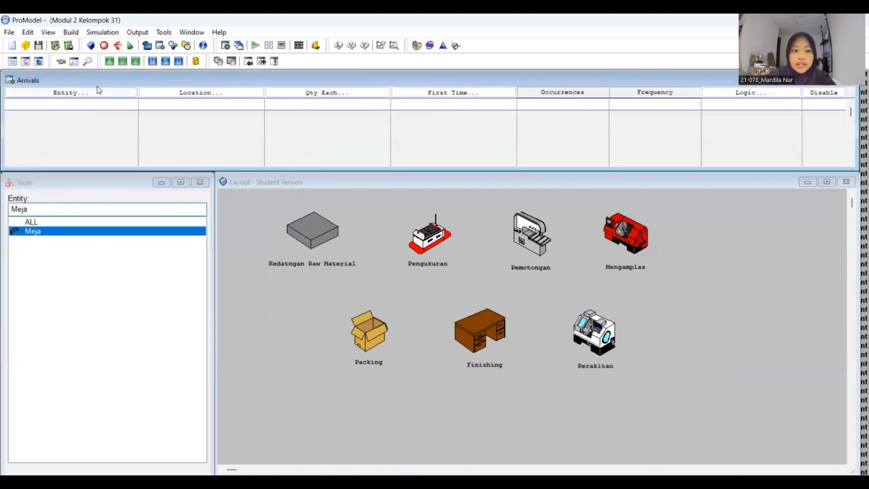
click(97, 89)
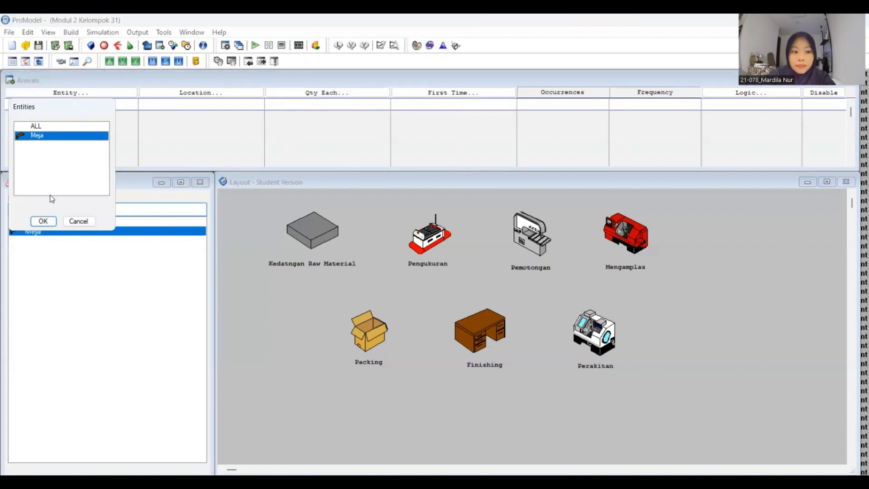
click(44, 221)
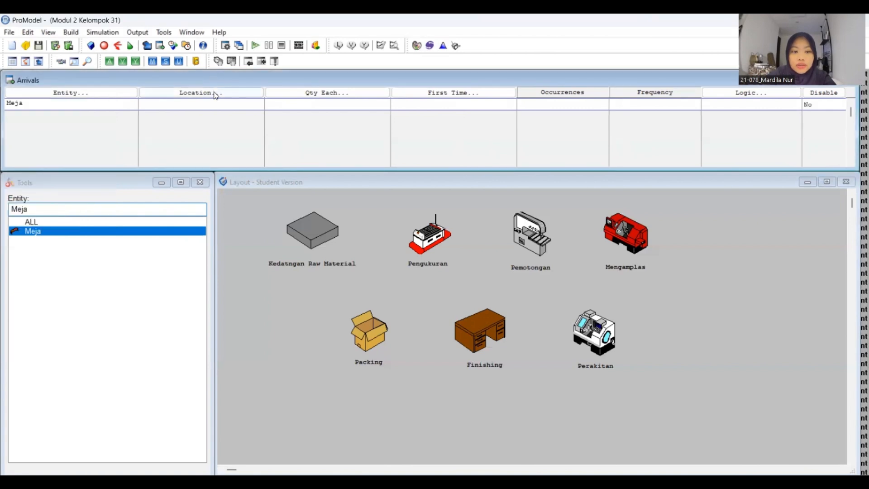
click(216, 95)
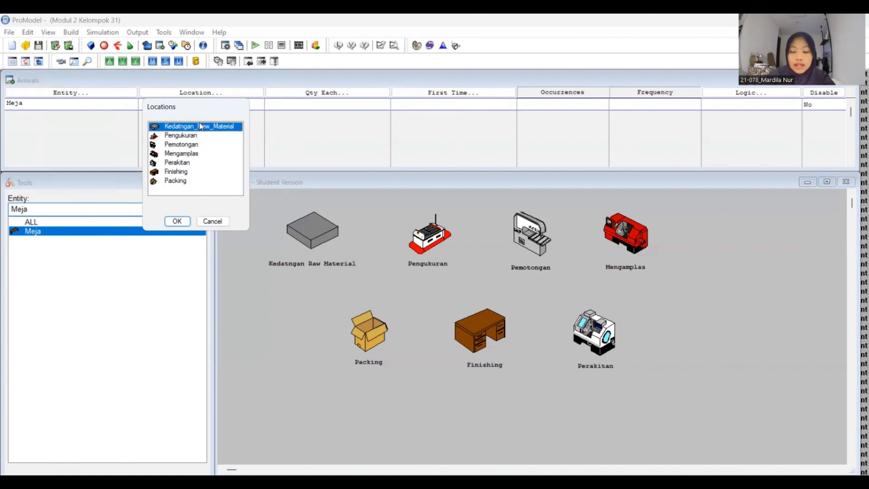
click(177, 221)
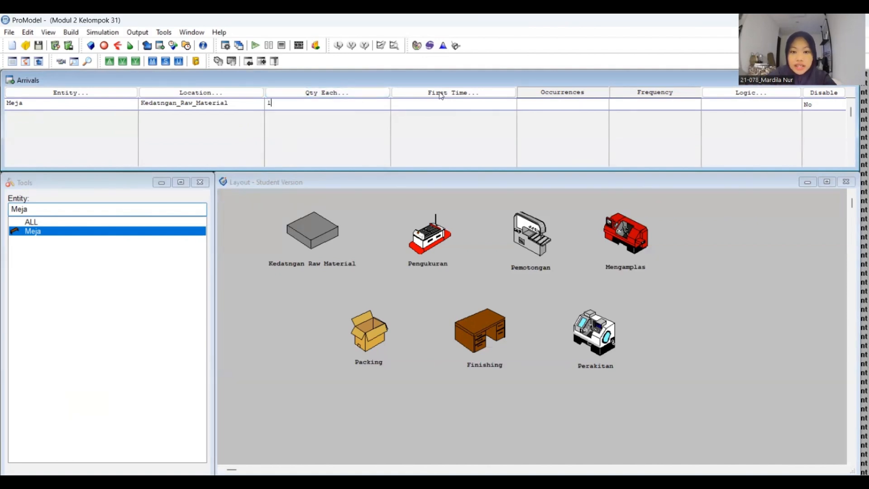
- Complete the Kedatngan_Raw_Material arrival with quantity 1, occurrences INF and frequency 1
click(542, 102)
text(INF)
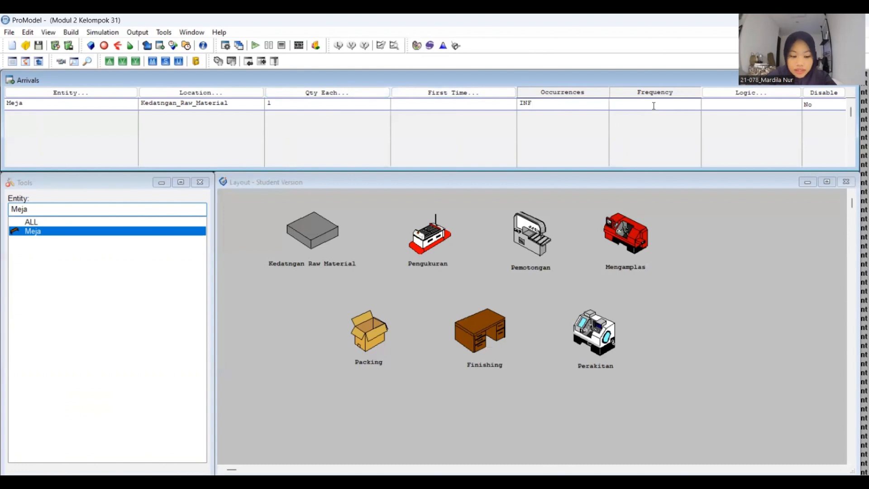
text(1)
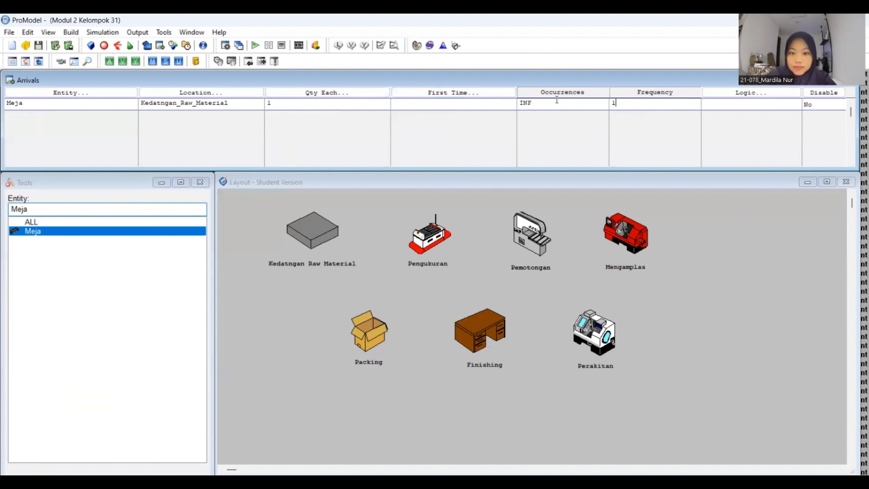
- Add a second arrival record for Meja at the Pengukuran location
click(96, 103)
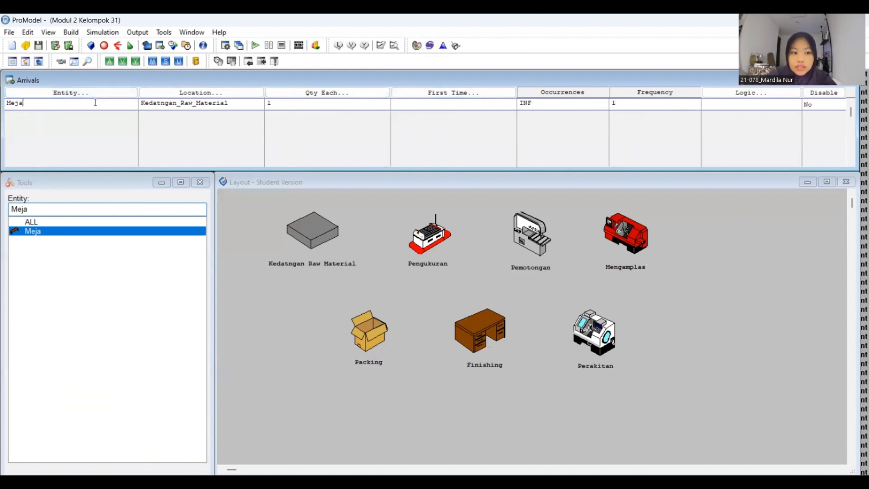
key(Down)
click(64, 93)
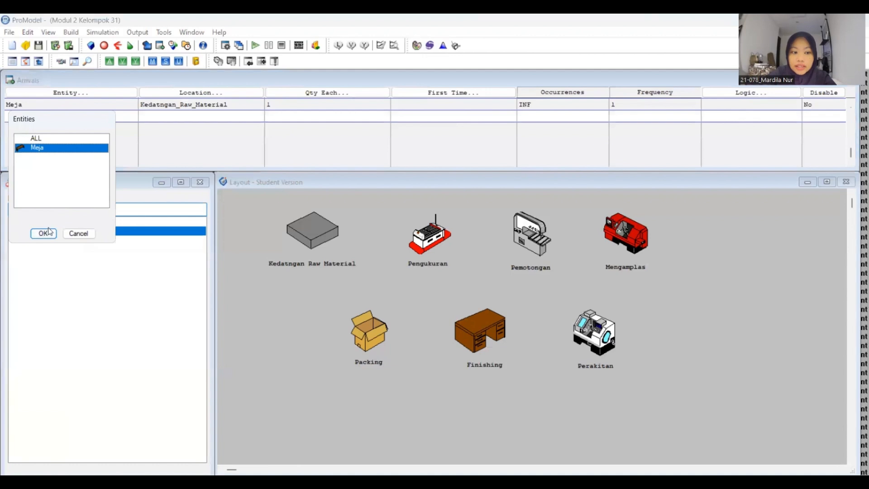
click(47, 229)
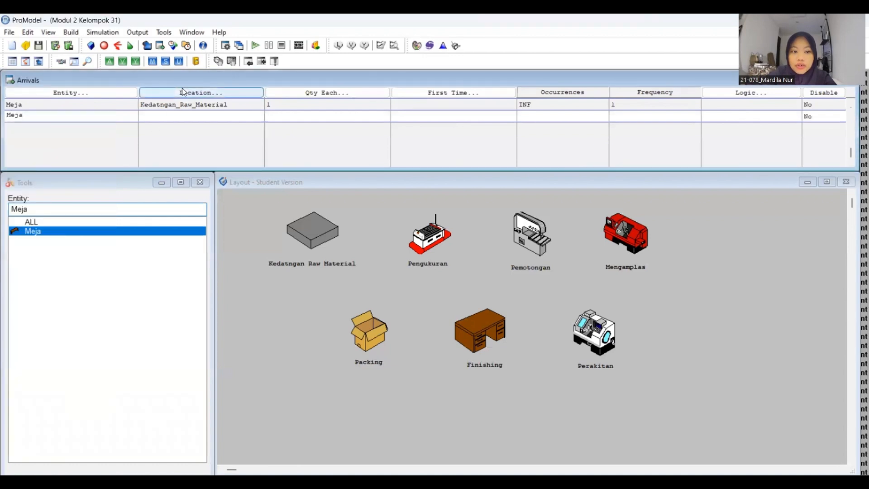
click(184, 94)
click(197, 149)
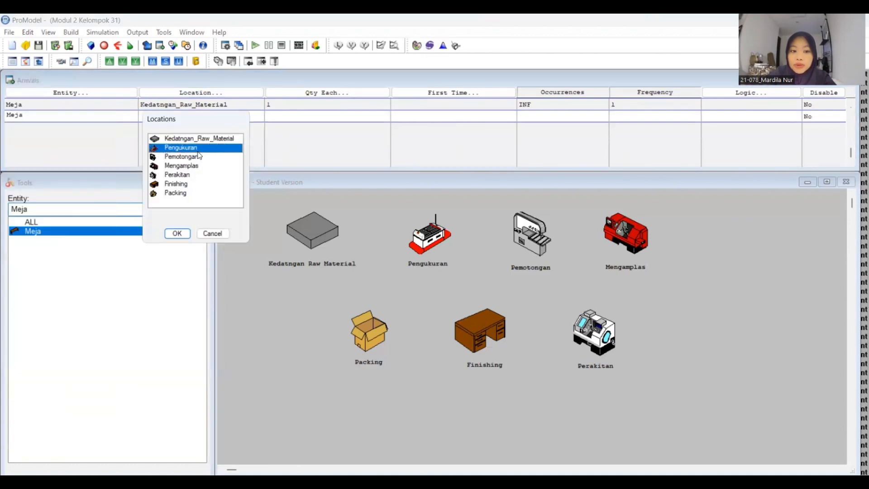
click(177, 233)
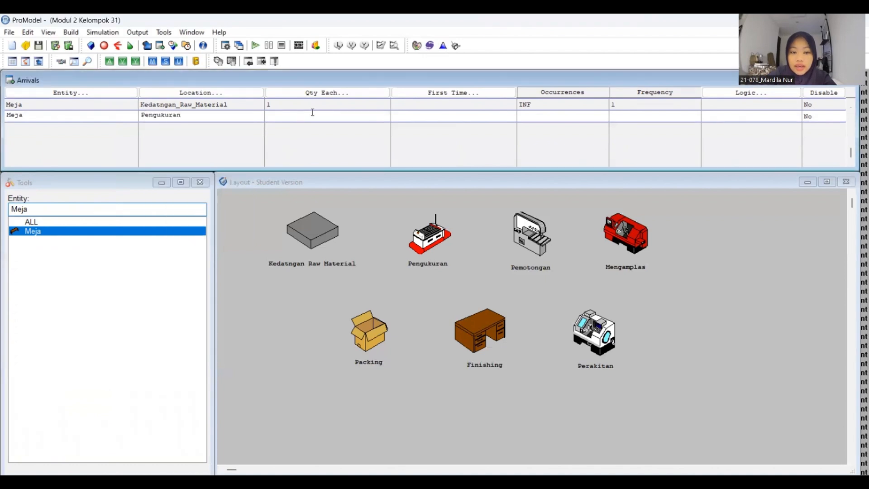
- Set the Pengukuran arrival to quantity 1, occurrences INF and frequency 1
click(311, 113)
text(1)
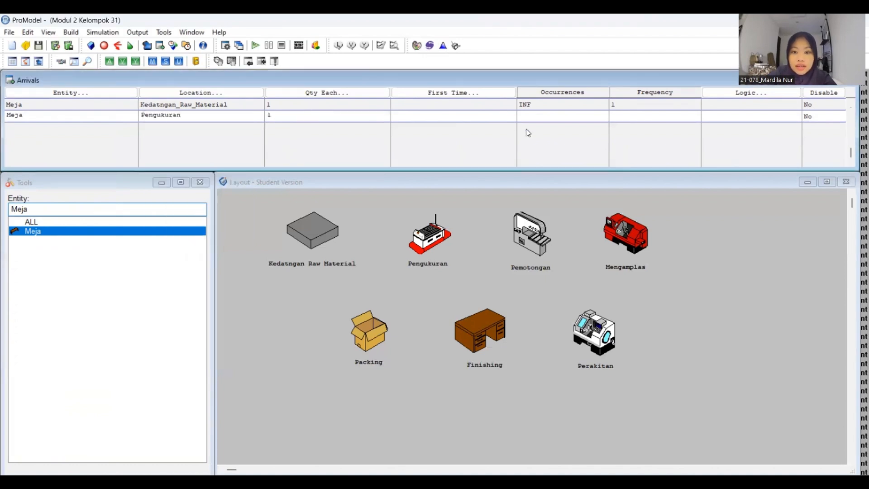
text(INF)
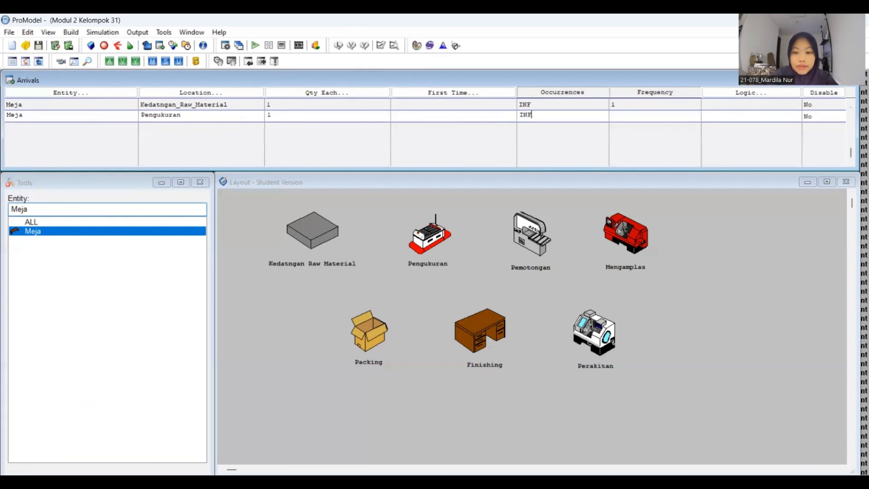
text(1)
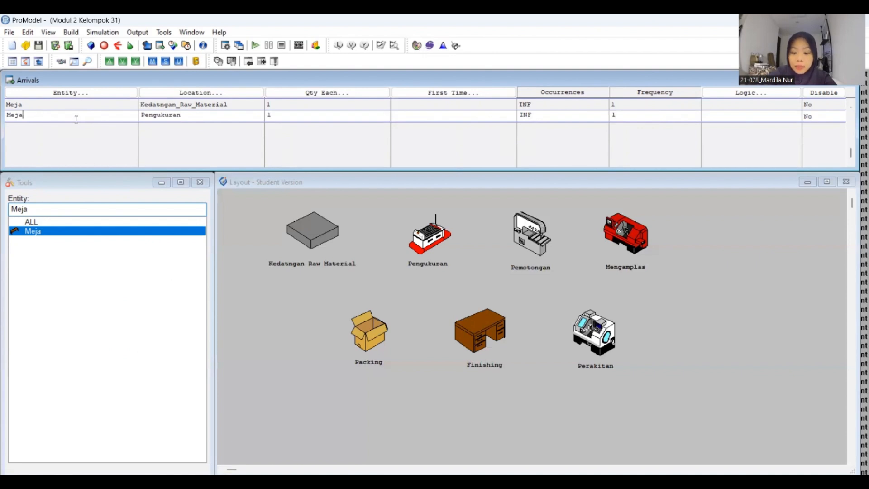
- Add a third arrival record below the Pengukuran row with Meja as its entity
key(Return)
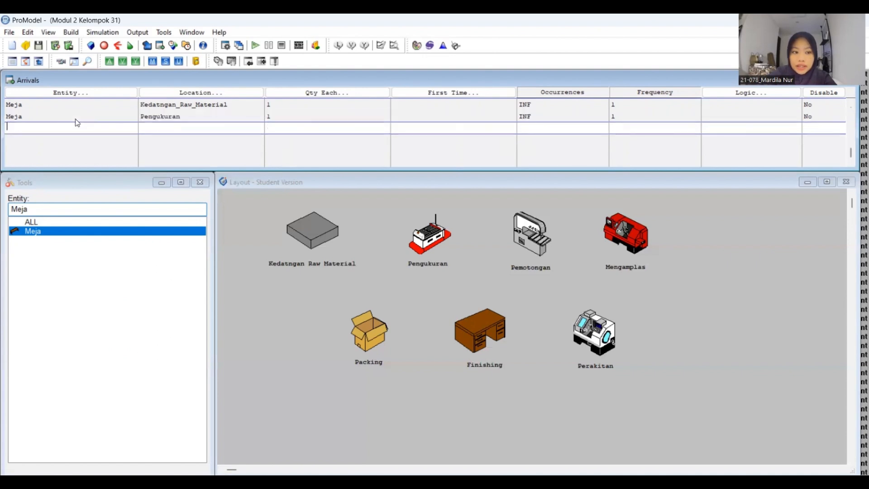
click(72, 92)
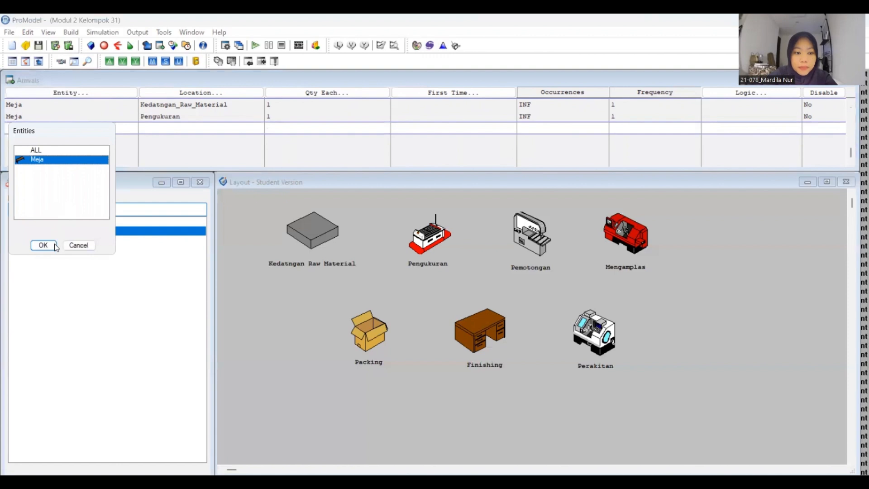
click(53, 246)
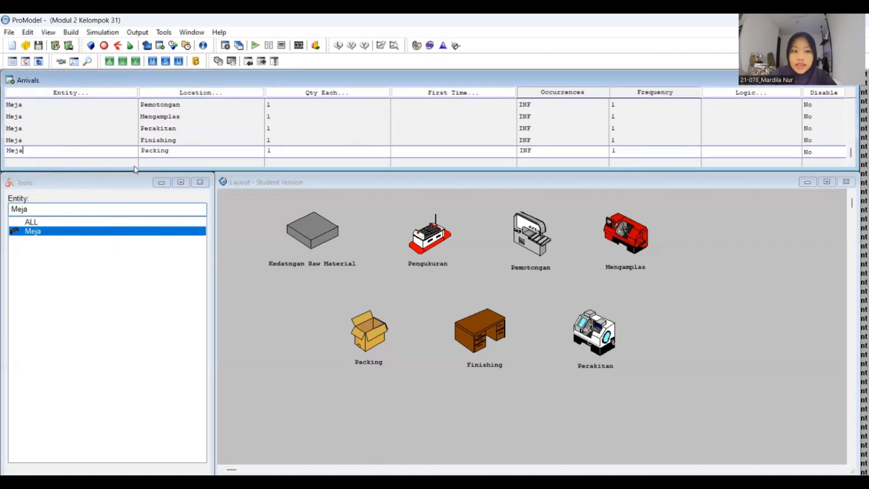
- Open the Processing definition tables and add a process for Meja at Kedatangan_Raw_Material
click(71, 33)
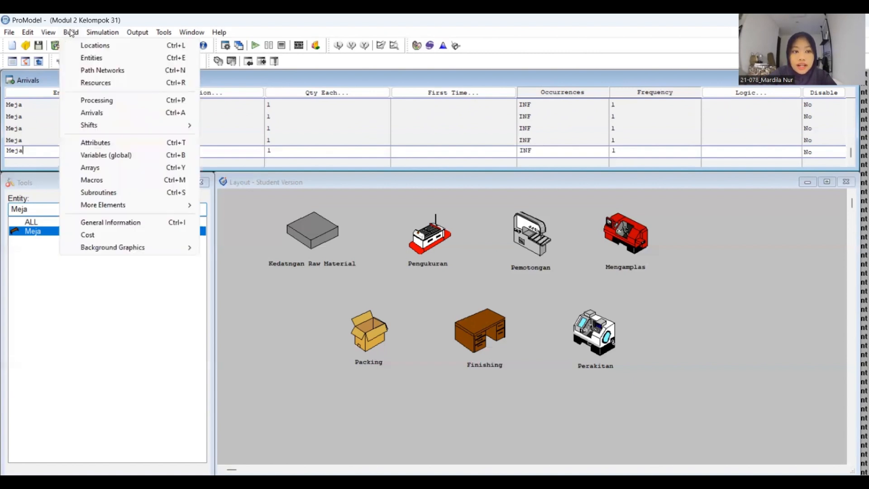
click(89, 103)
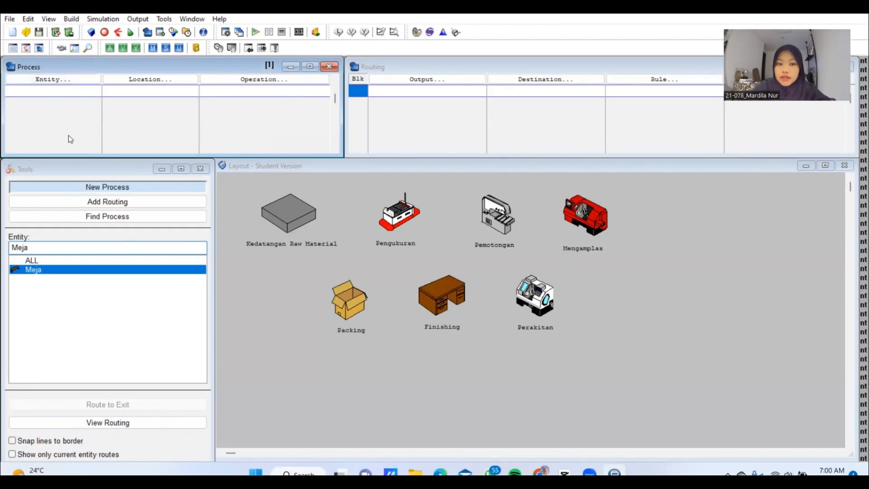
click(69, 80)
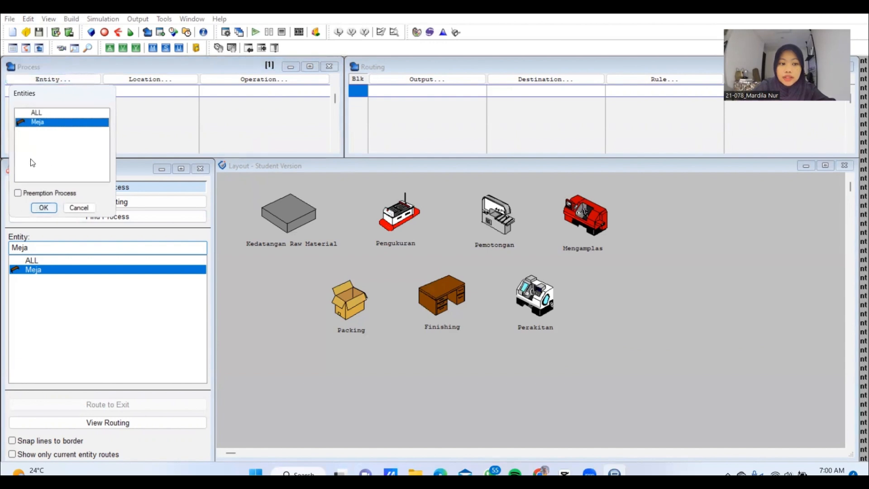
click(43, 207)
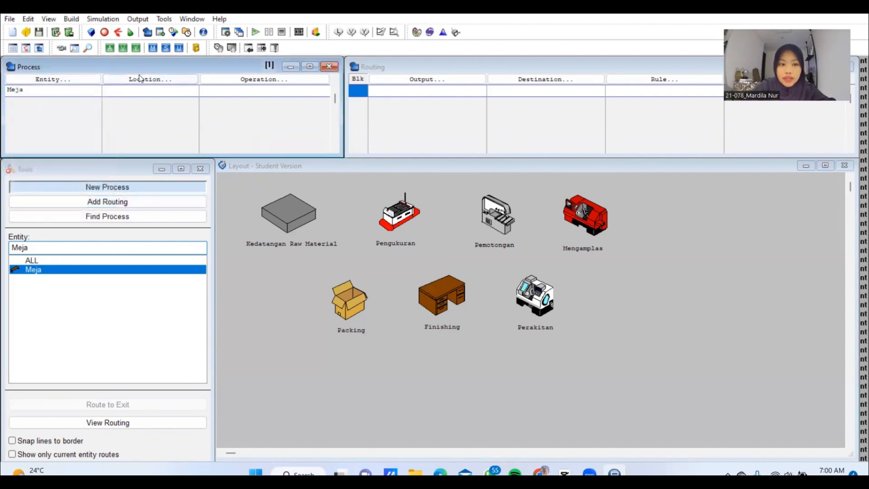
click(141, 79)
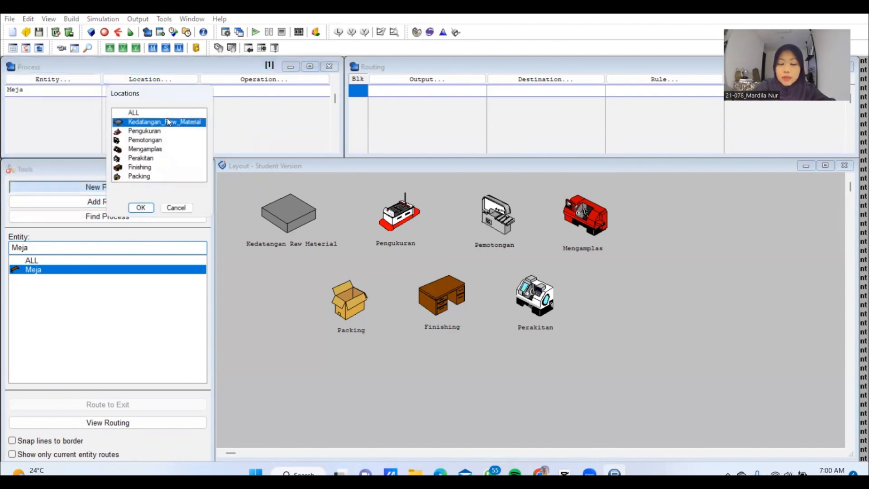
click(142, 208)
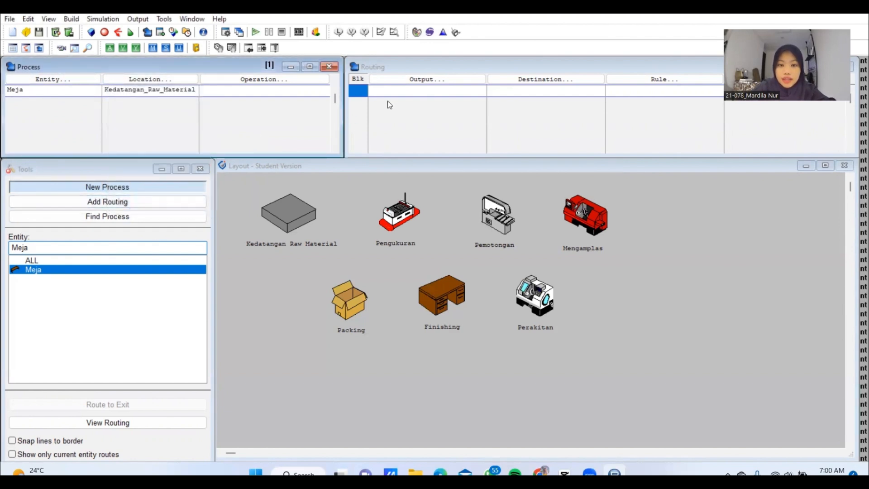
- Route the Kedatangan_Raw_Material process with Meja as output and Pengukuran as destination
click(414, 79)
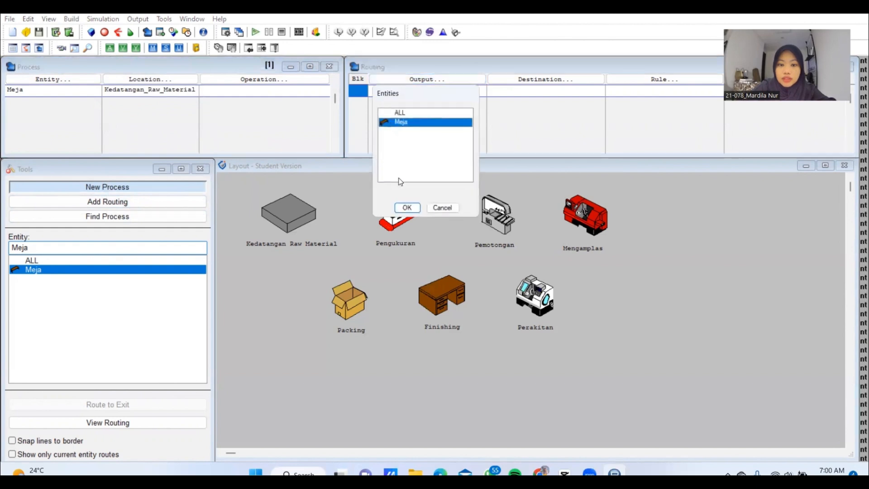
click(409, 207)
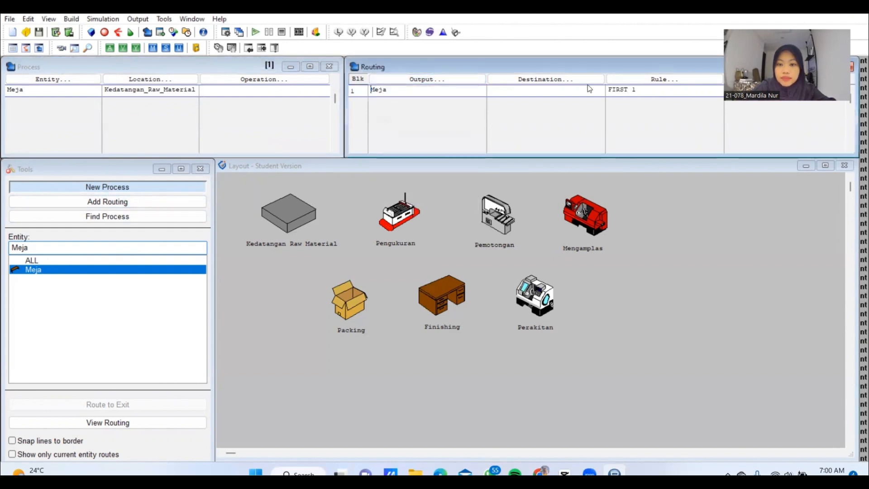
click(575, 79)
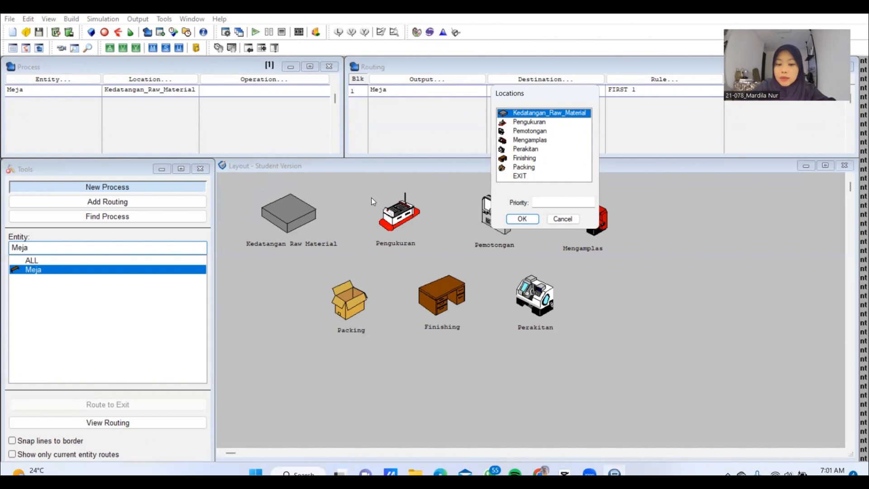
click(566, 121)
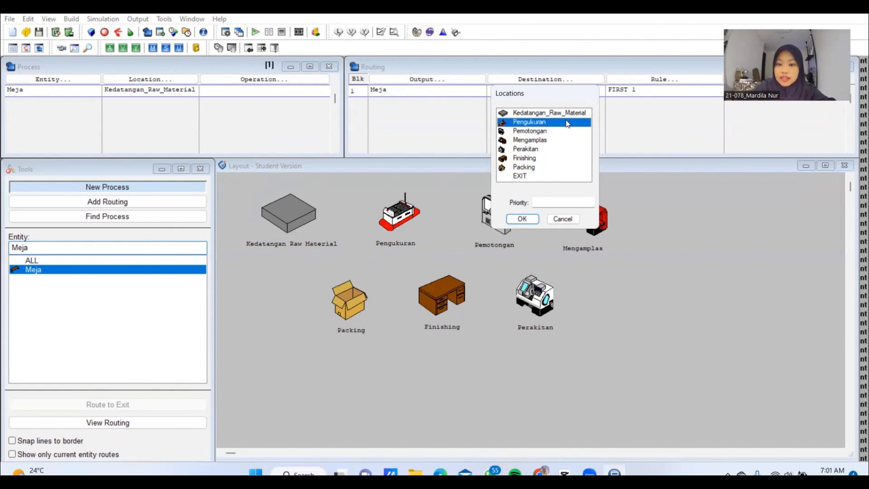
click(522, 219)
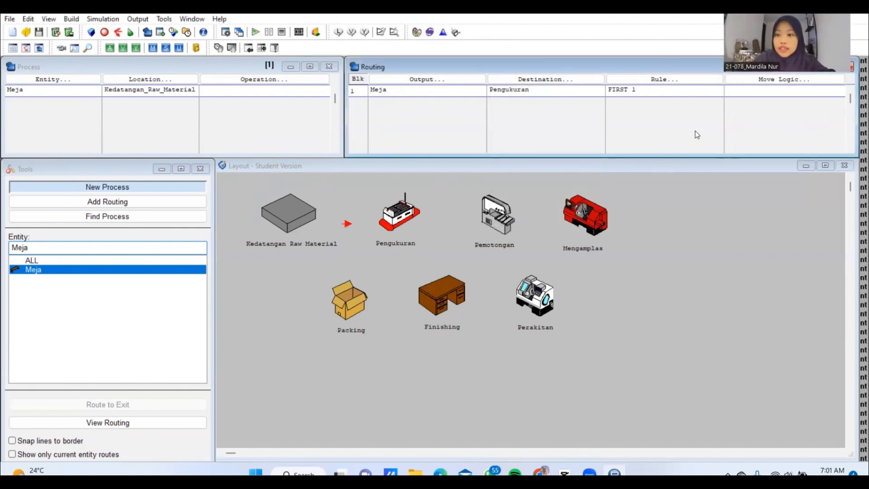
- Open the Pengukuran route's move logic, and in Stat::Fit enter the data points 3, 2, 3, 2, 2, 2, 3, 3, 2, 2
click(783, 79)
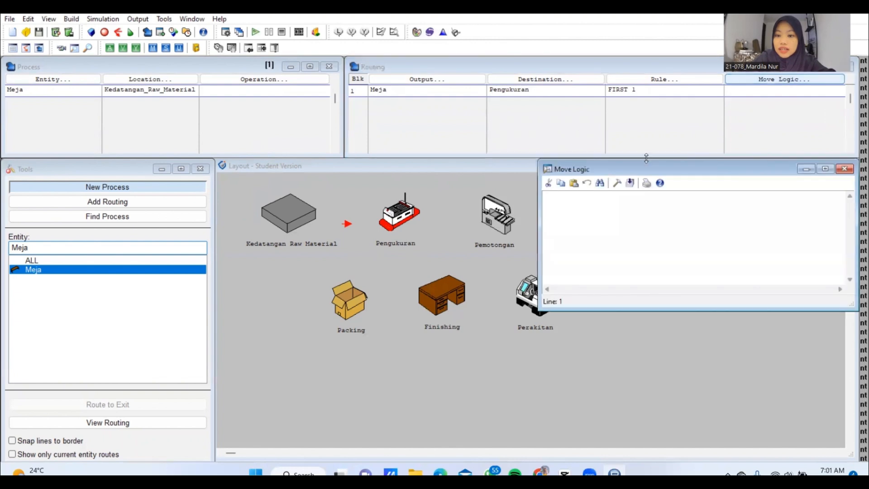
click(445, 36)
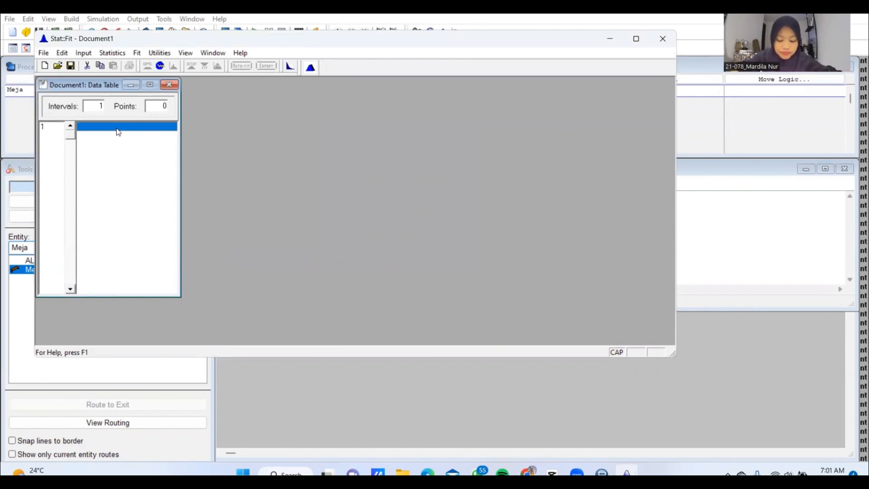
text(3)
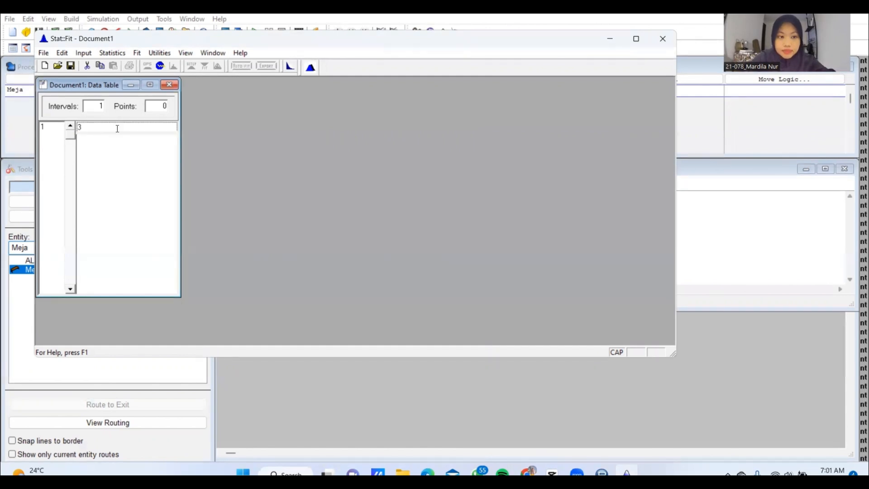
key(Return)
text(3. )
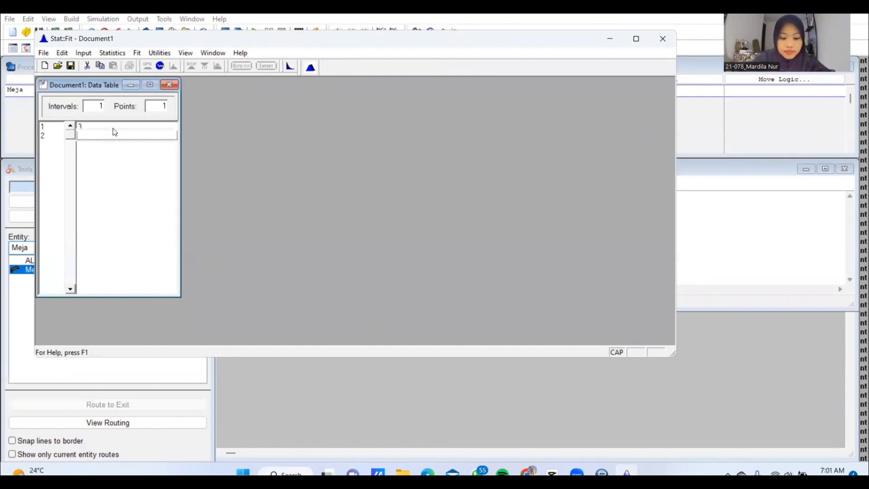
text(2)
key(Return)
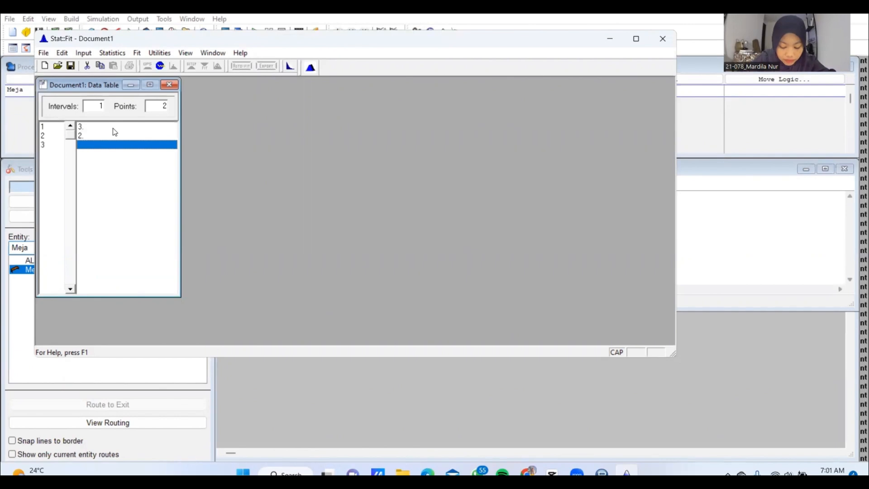
text(3)
key(Return)
text(2)
key(Return)
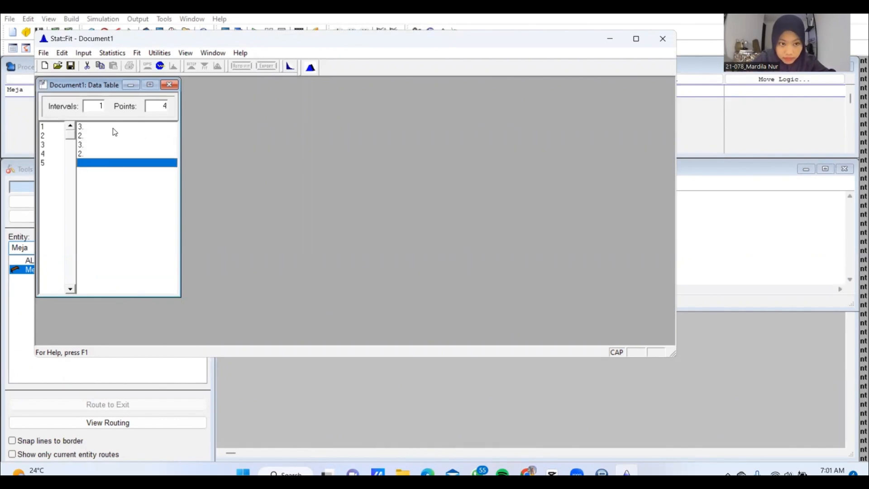
text(2)
key(Return)
text(2)
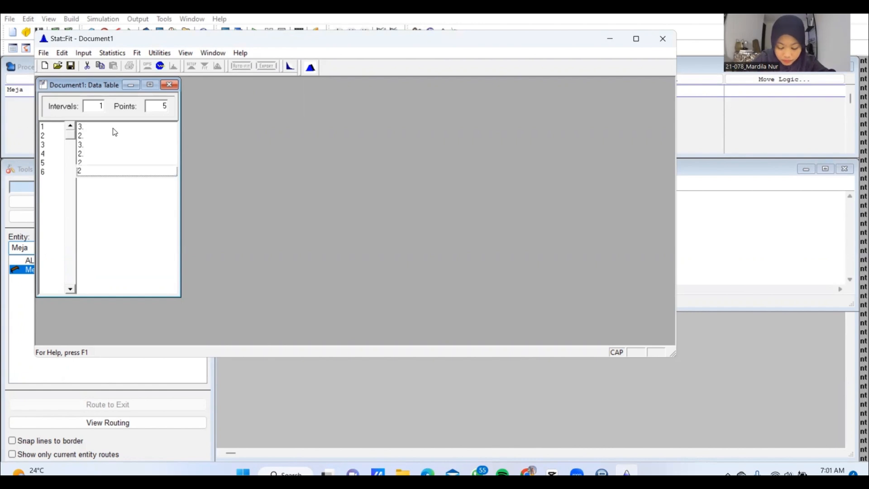
key(Return)
text(3)
key(Return)
text(3)
key(Return)
text(2)
key(Return)
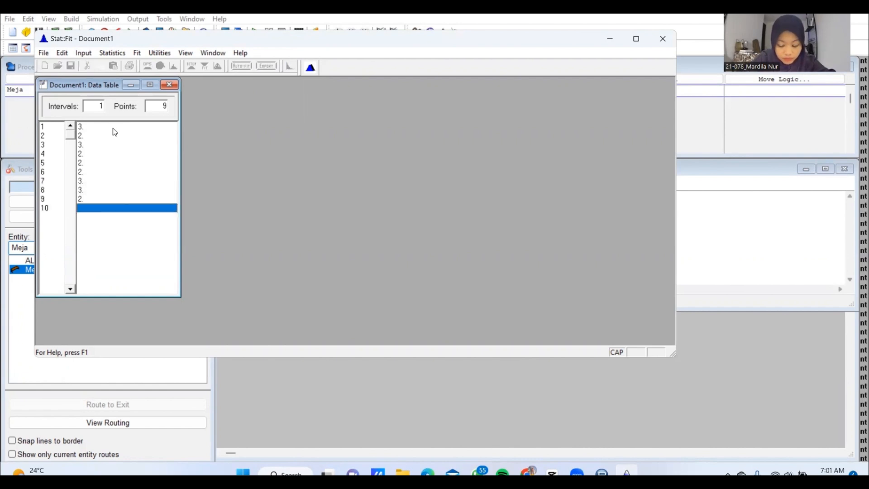
text(2)
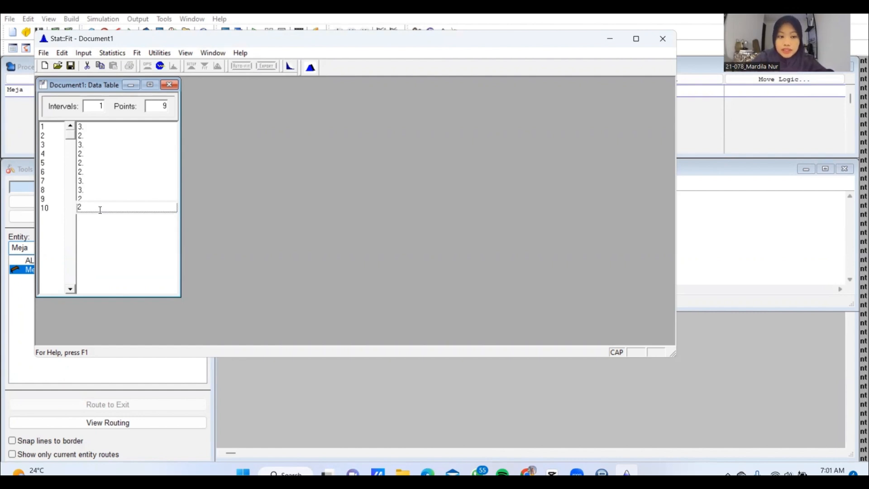
key(Return)
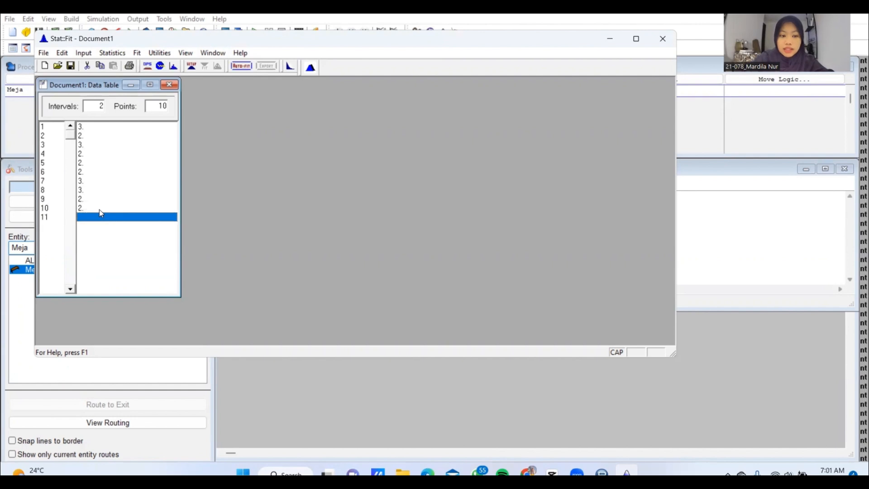
- Run Auto::Fit on the entered data using discrete distributions
click(240, 66)
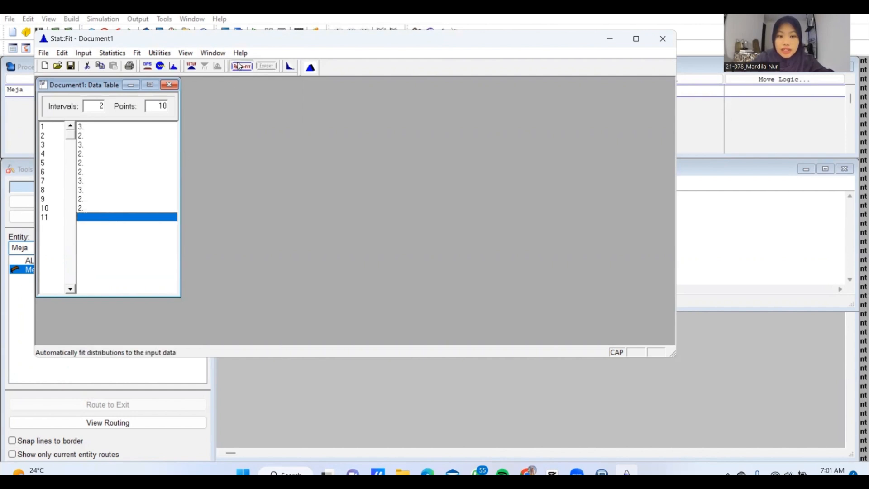
click(167, 140)
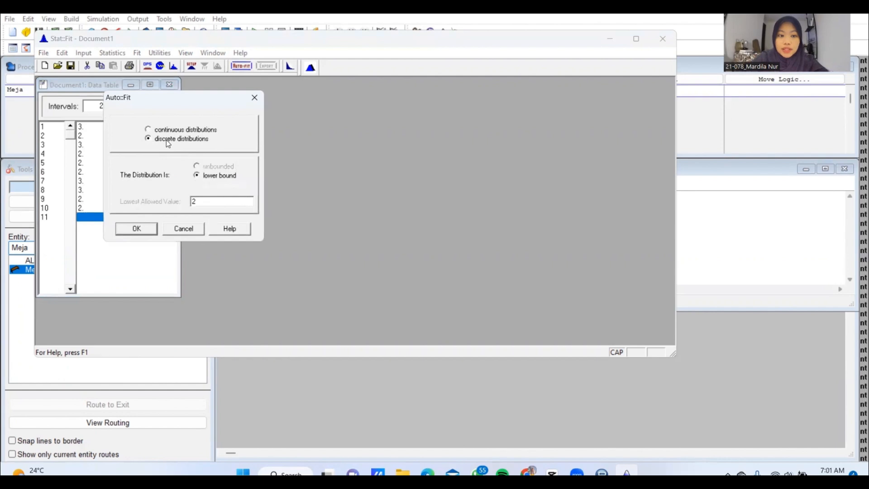
click(138, 228)
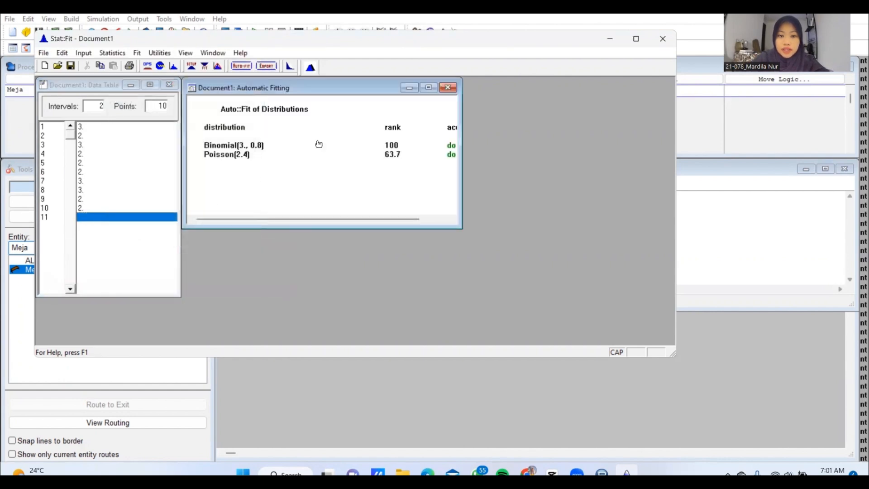
- Export the Binomial fit in ProModel format to the clipboard and return to the Move Logic editor
click(267, 66)
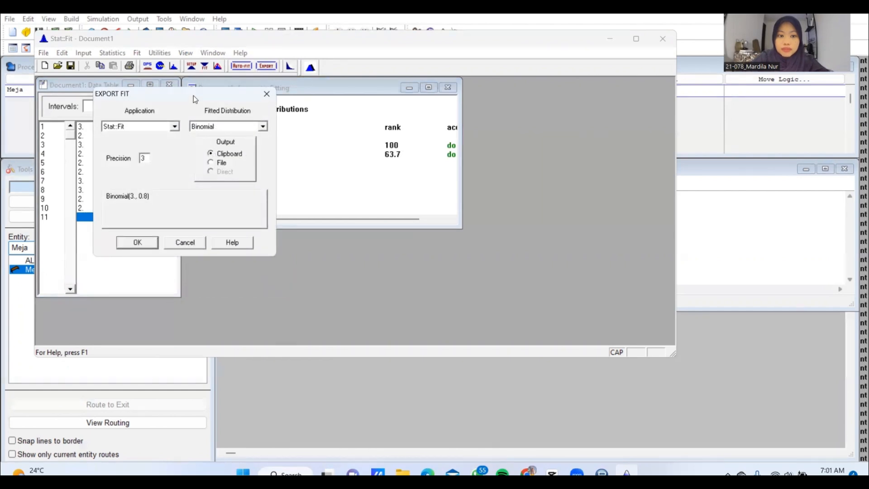
drag(193, 97, 563, 85)
click(546, 115)
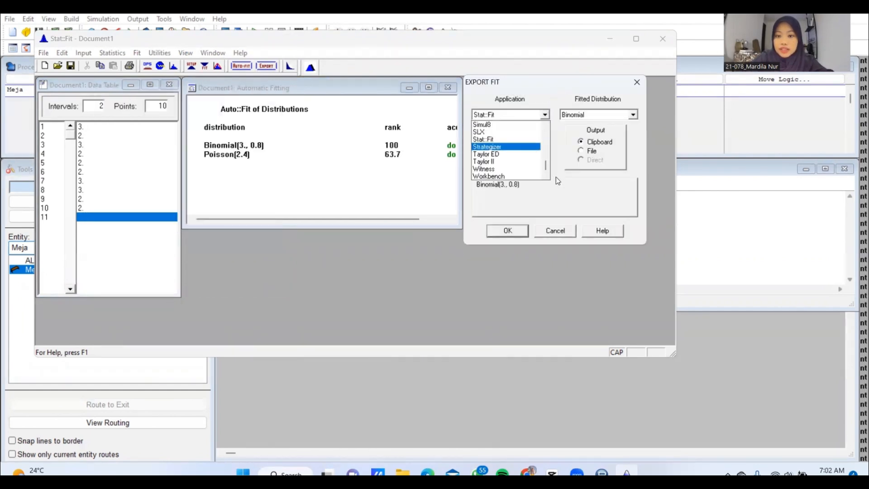
scroll(545, 164, up, 3)
scroll(546, 162, up, 2)
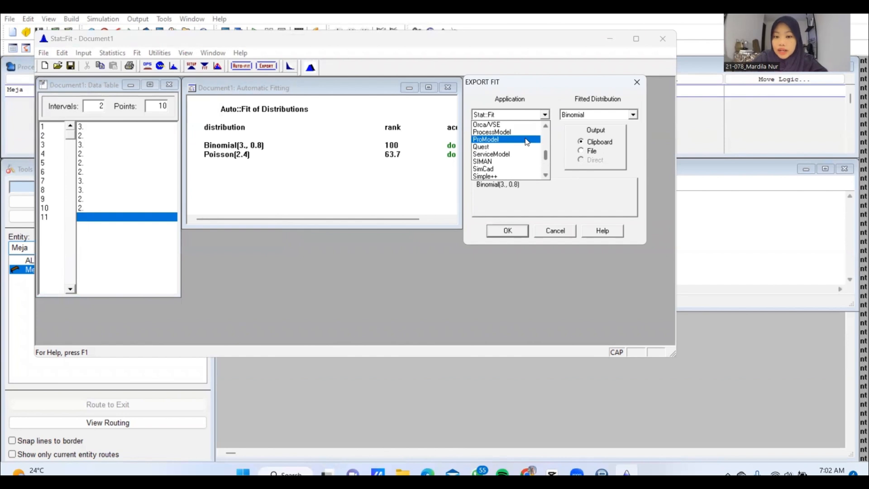
click(527, 140)
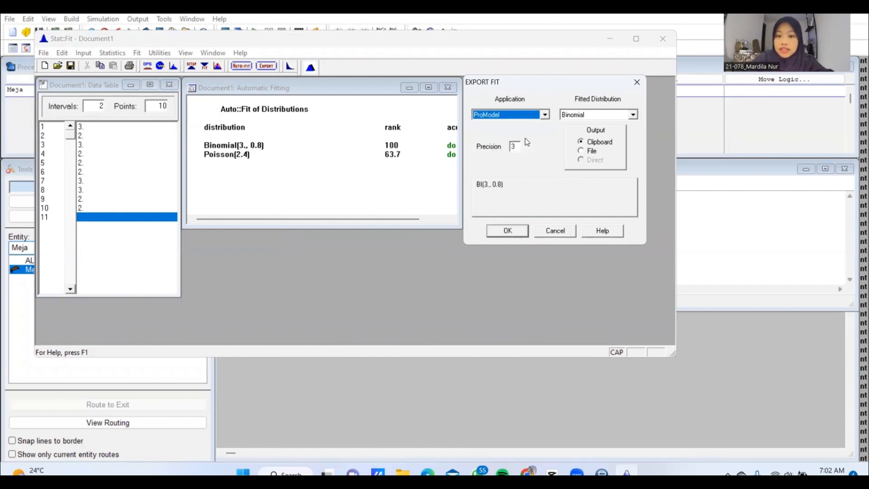
click(604, 116)
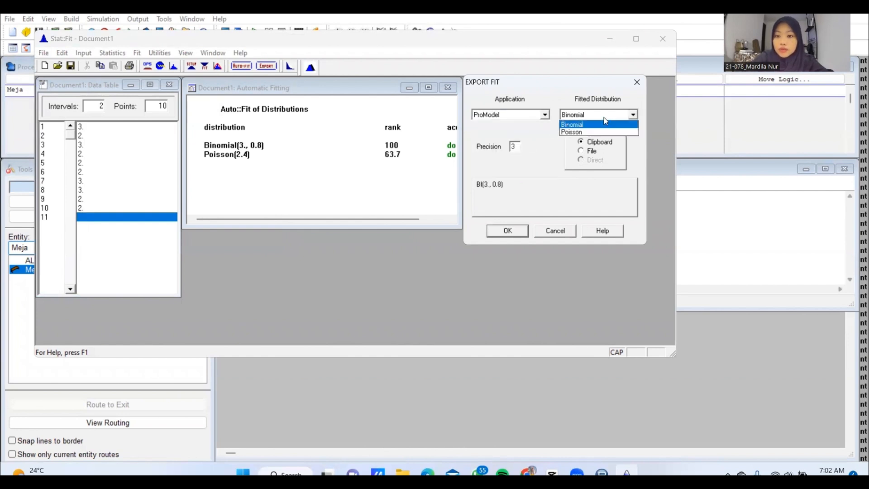
click(606, 121)
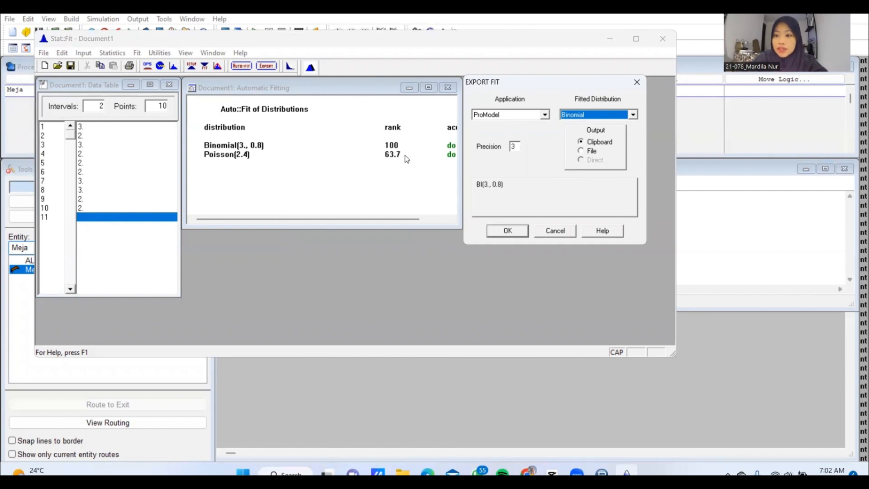
click(633, 115)
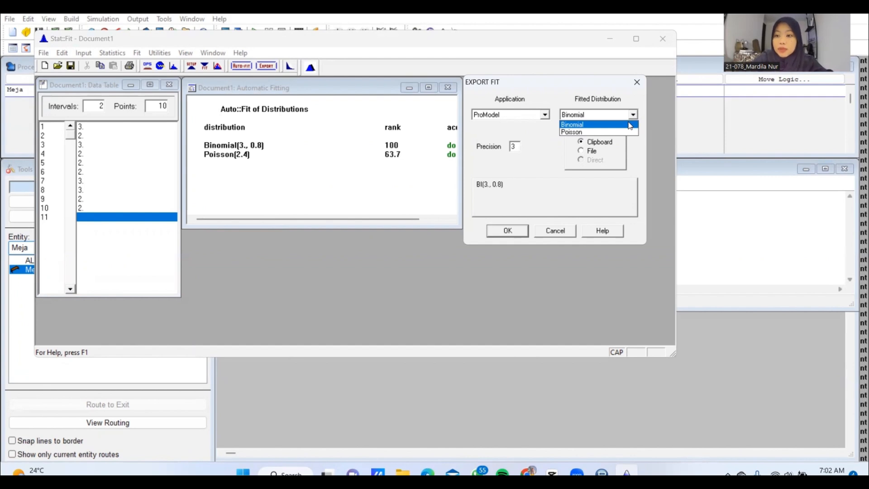
click(618, 125)
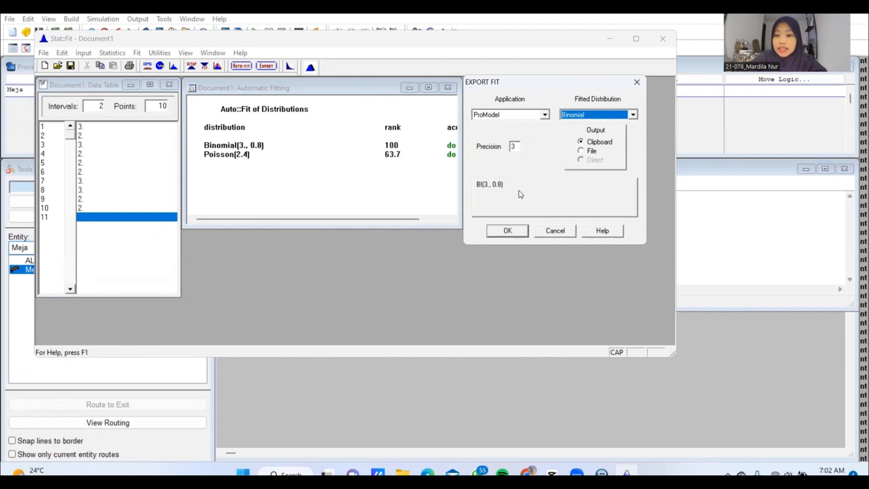
click(509, 231)
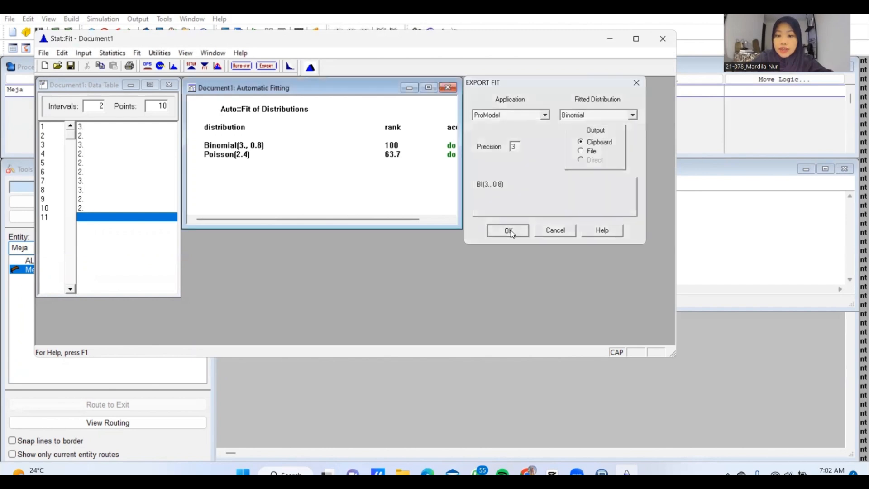
click(448, 87)
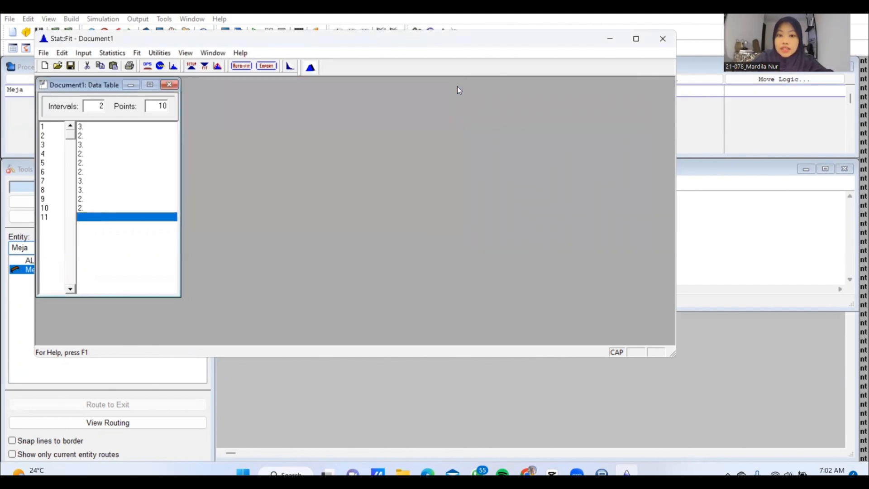
click(610, 39)
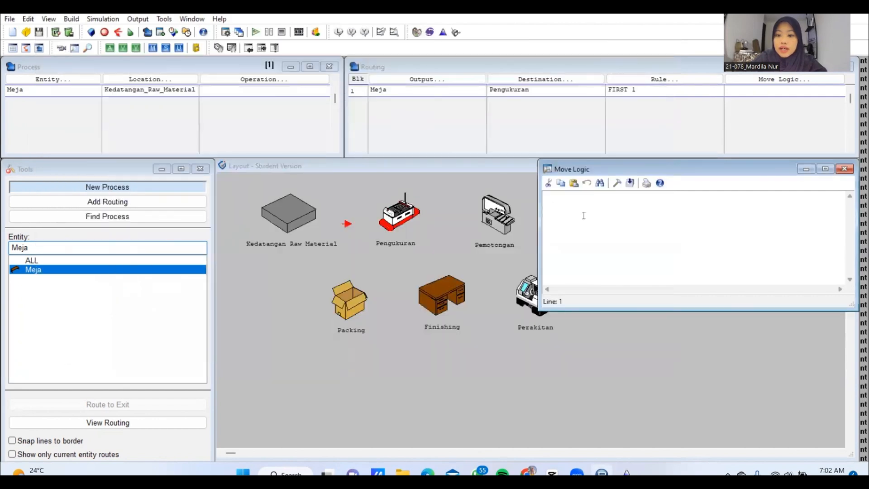
- Build the move logic MOVE FOR BI(3., 0.8) for the route from Kedatangan_Raw_Material to Pengukuran and close its editor
click(617, 184)
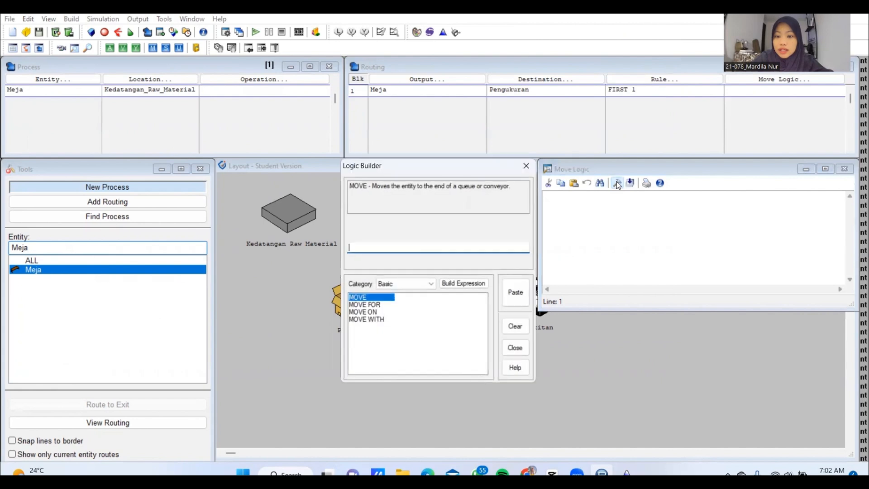
click(378, 305)
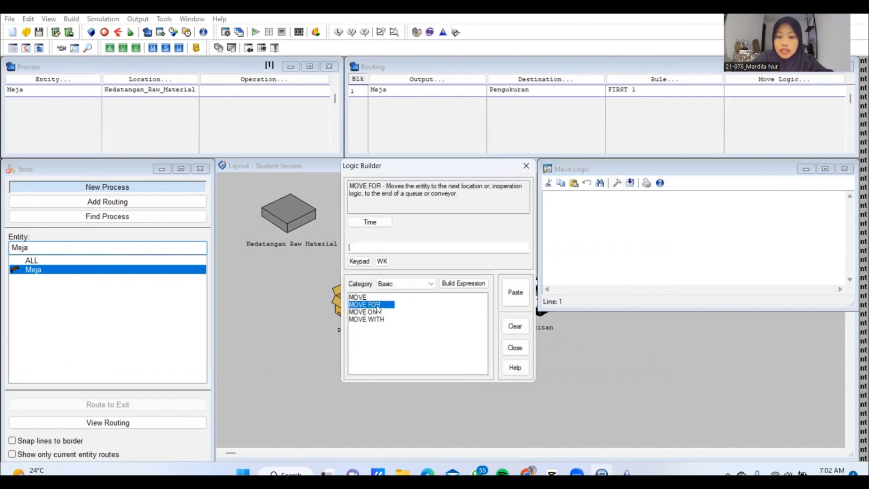
right_click(379, 246)
click(430, 302)
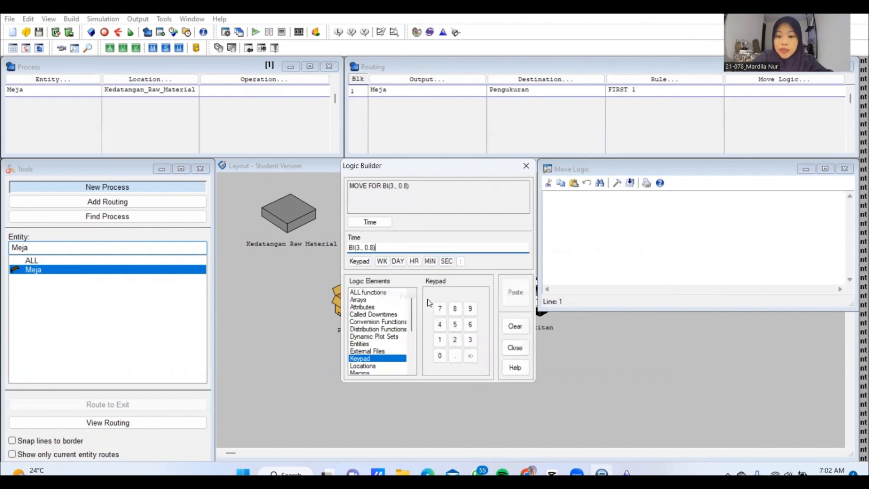
click(515, 293)
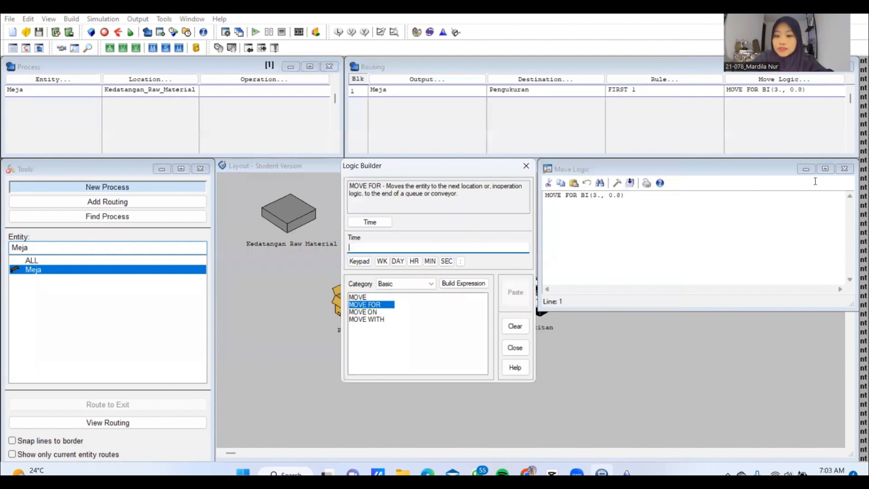
click(851, 169)
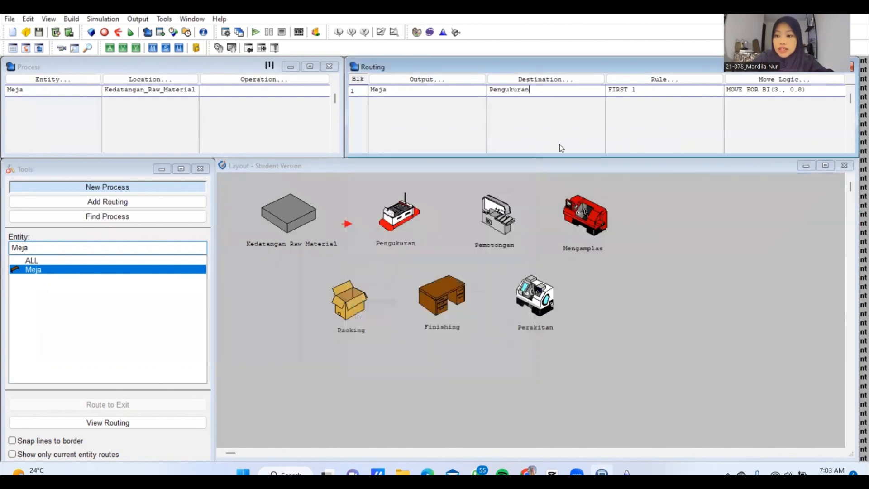
- Add a second process record for Meja at the Pengukuran location
click(52, 91)
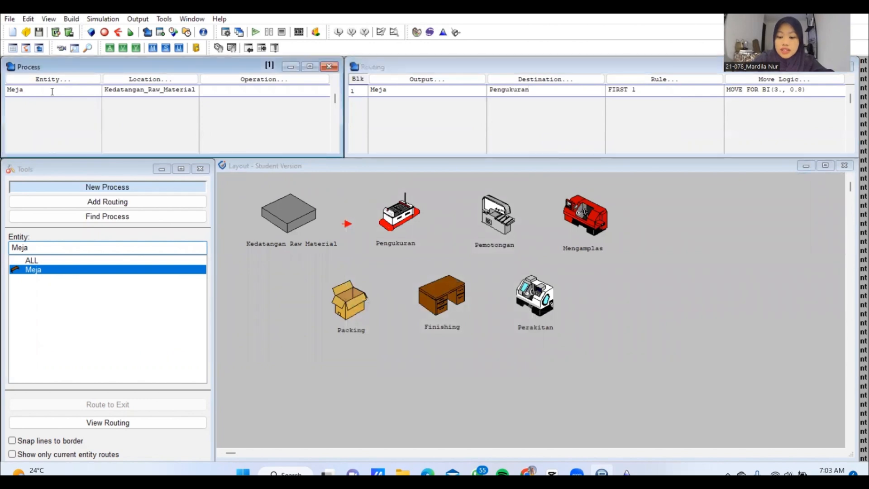
key(Return)
click(53, 83)
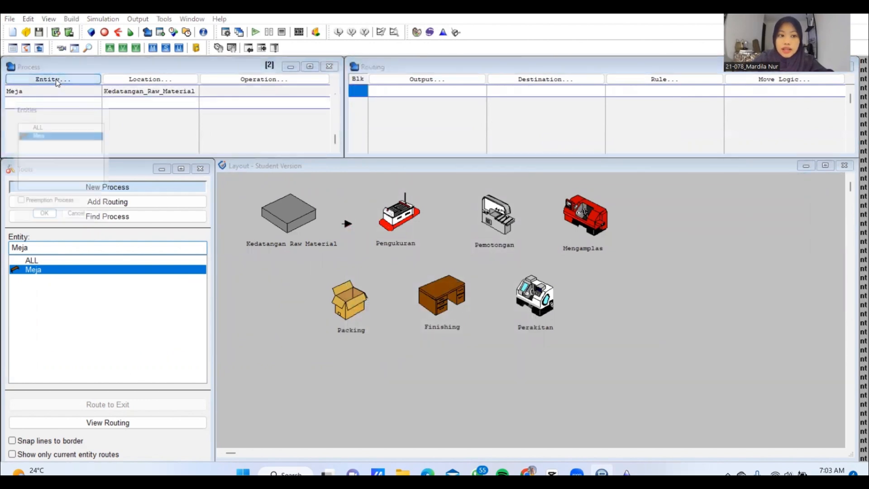
click(44, 221)
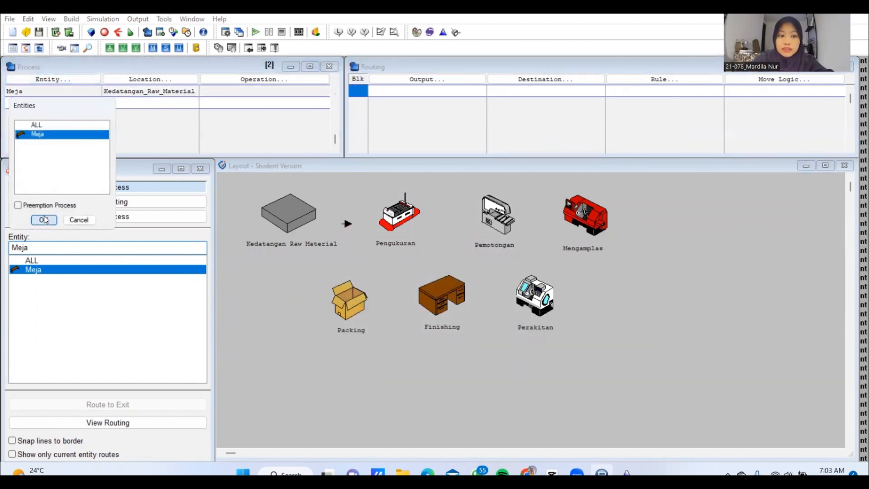
click(164, 80)
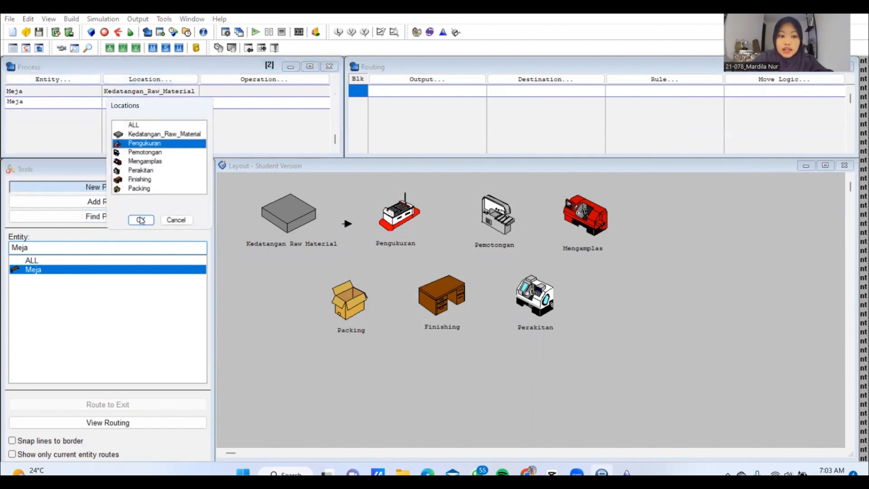
click(141, 221)
- Route Meja from Pengukuran to Pemotongan, with Meja as the output entity
click(417, 82)
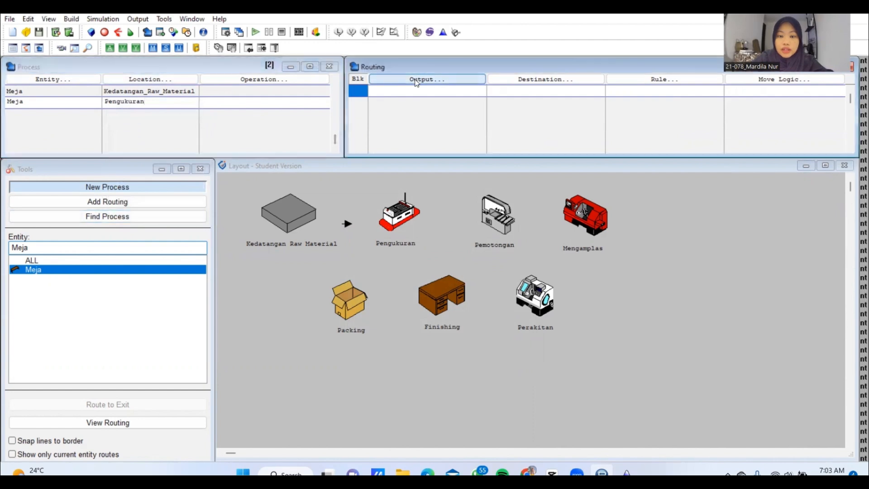
click(407, 208)
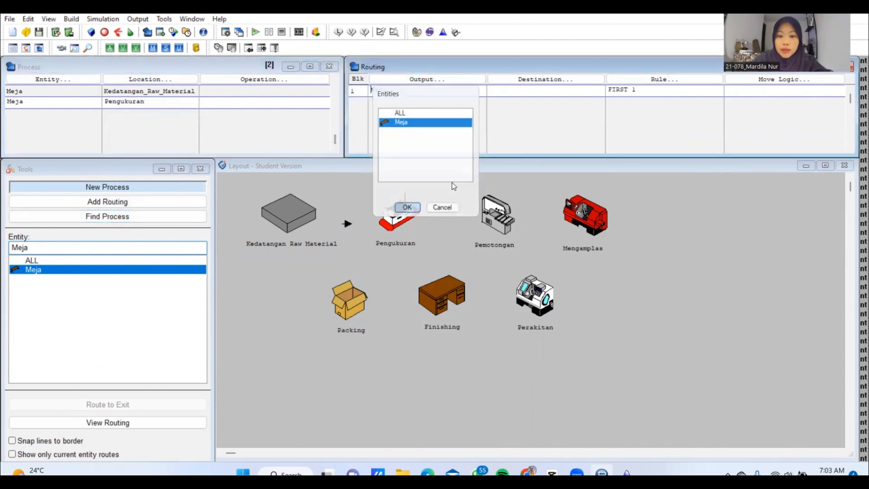
click(560, 83)
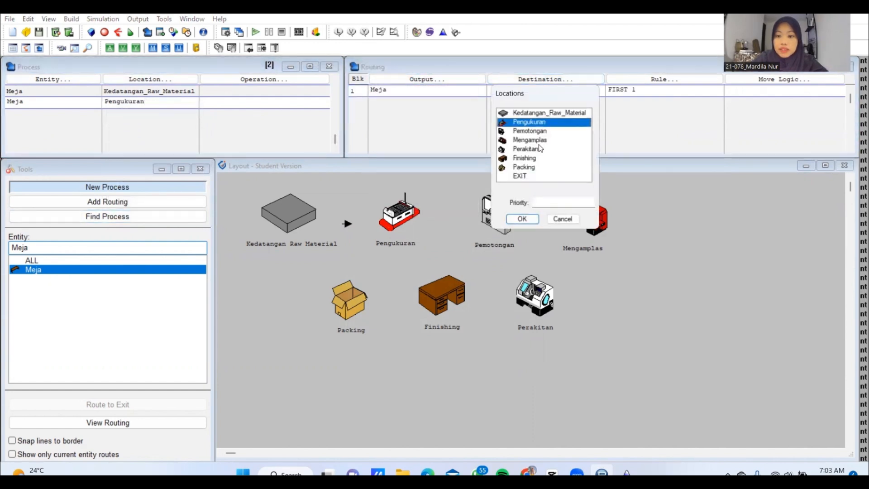
click(540, 132)
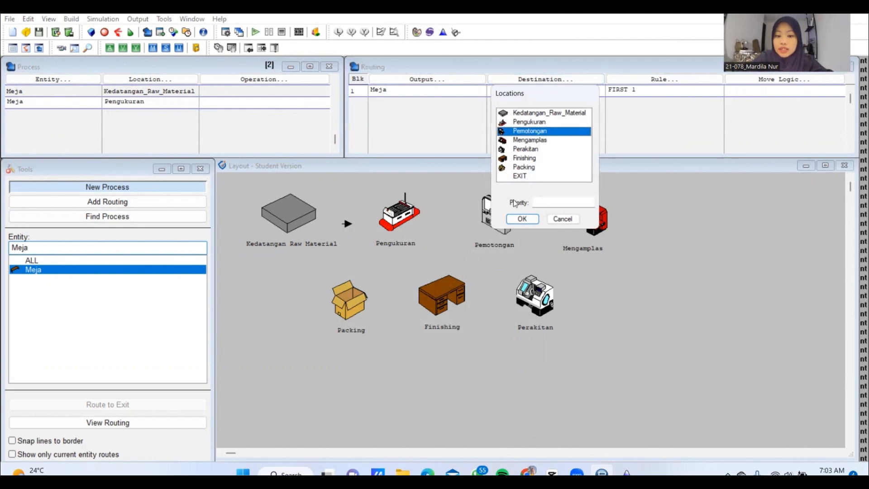
click(518, 221)
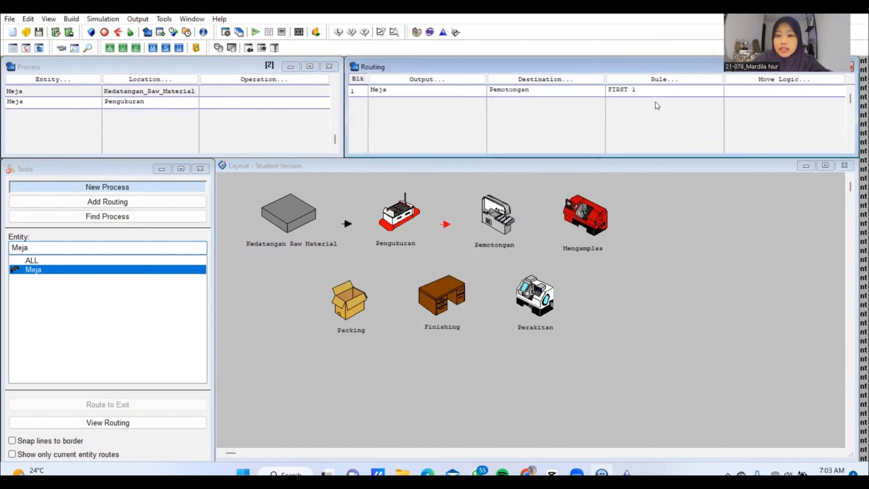
- Open the Pemotongan route's move logic and enter 2, 3, 3, 2, 2, 3, 2, 2, 2, 2 in a new Stat::Fit data table
click(796, 79)
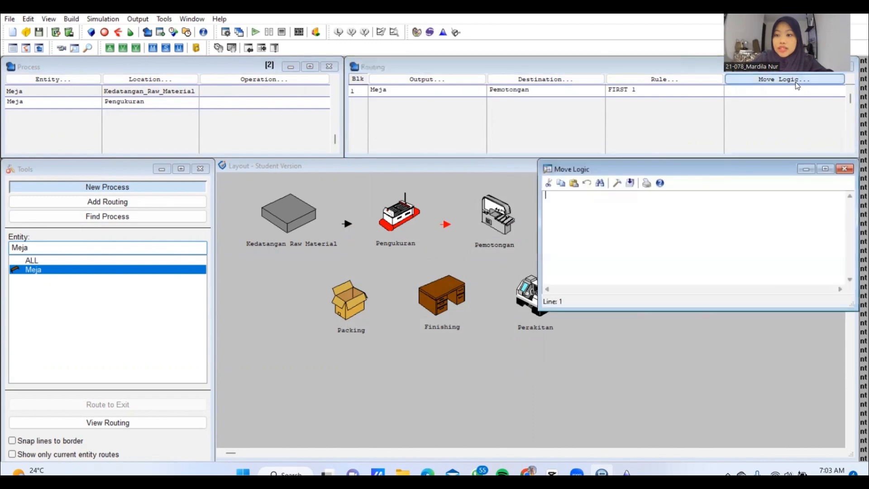
click(443, 32)
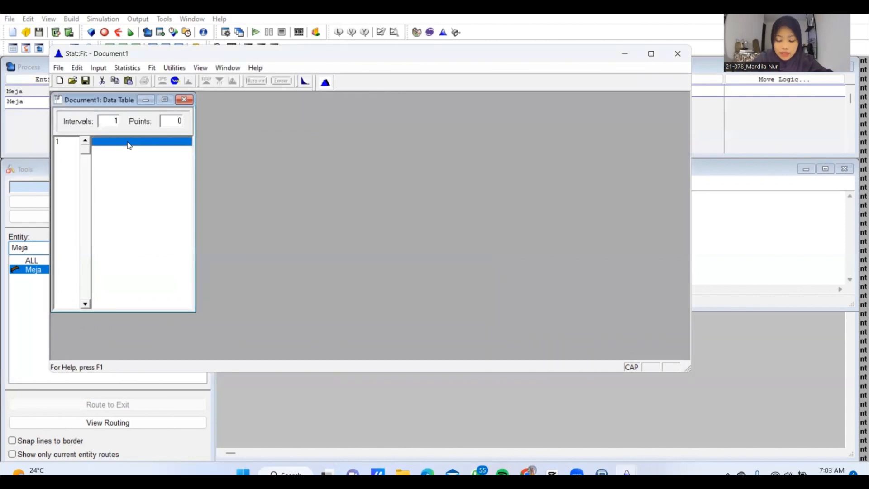
text(2)
key(Return)
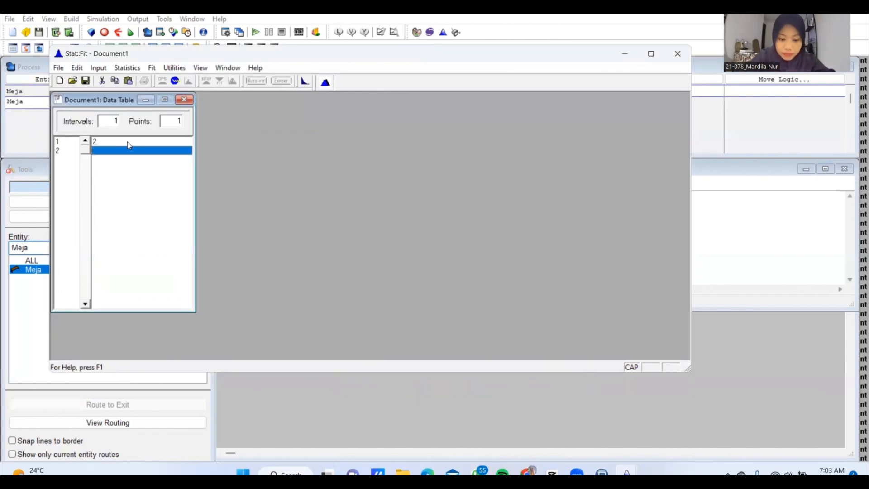
text(3)
key(Return)
text(3)
key(Return)
text(2)
key(Return)
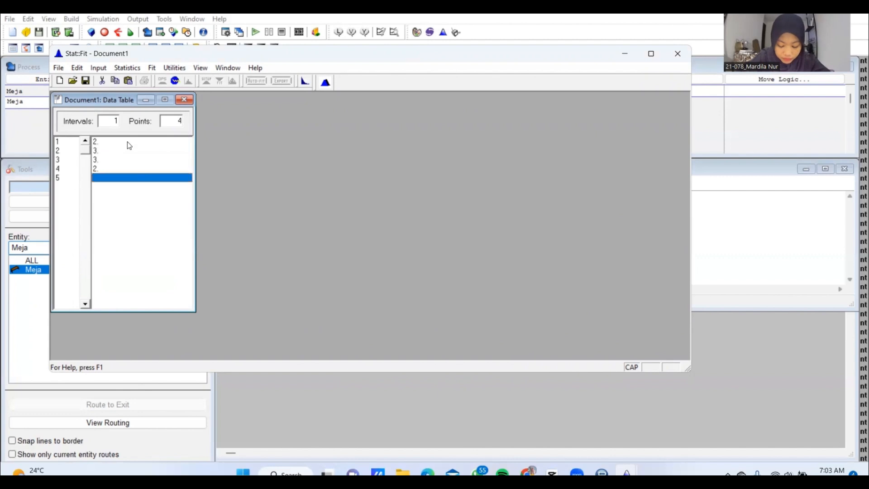
text(2)
key(Return)
text(3)
key(Return)
text(2)
key(Return)
text(2)
key(Return)
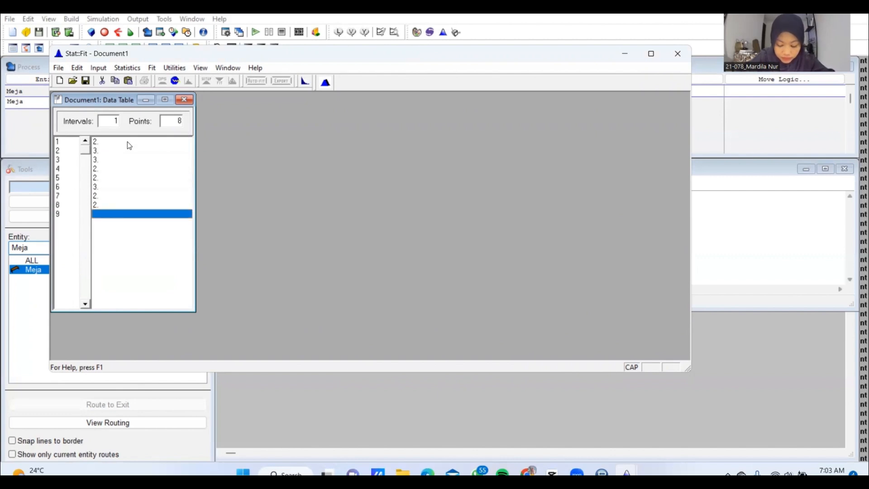
text(2)
key(Return)
text(2)
key(Return)
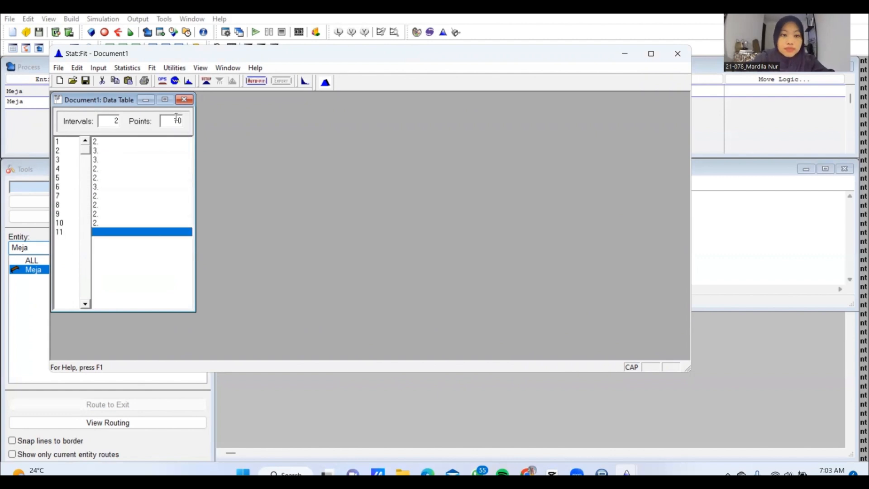
- Run Auto::Fit on the ten data points using discrete distributions
click(256, 81)
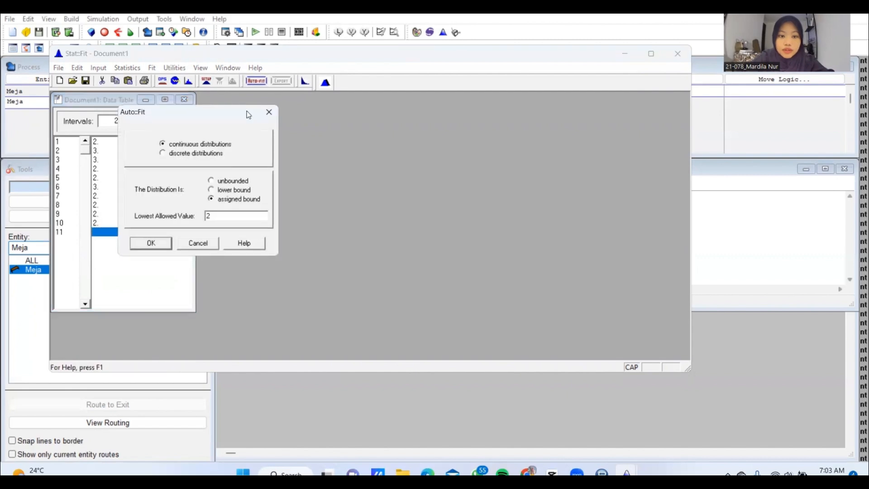
click(183, 155)
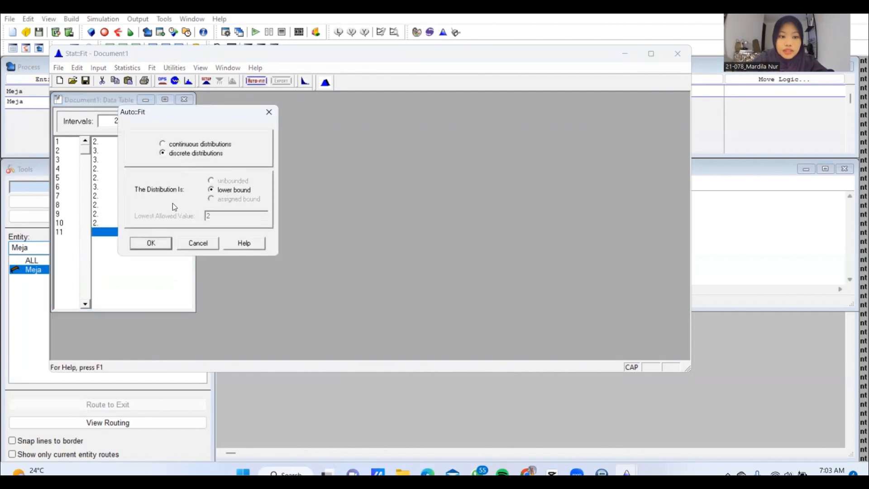
click(156, 243)
- Export the Binomial fit to the clipboard in ProModel format, close the fit results and return to the empty Move Logic editor
click(282, 81)
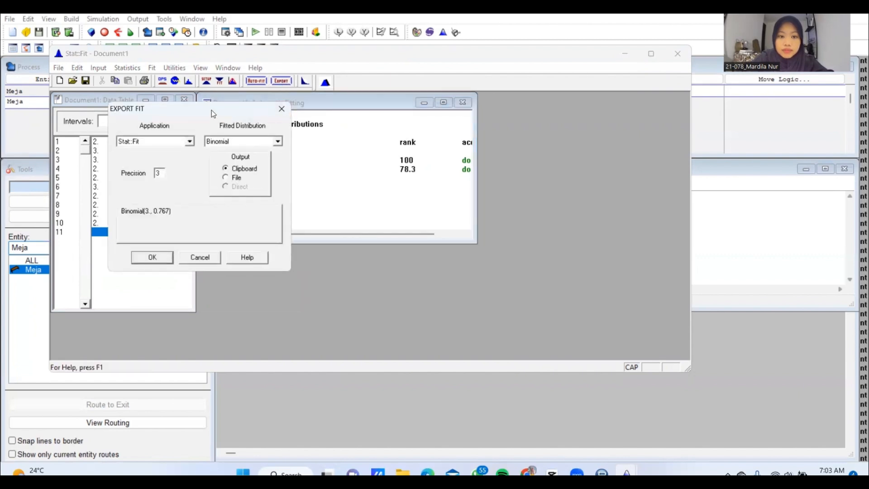
drag(208, 112, 576, 99)
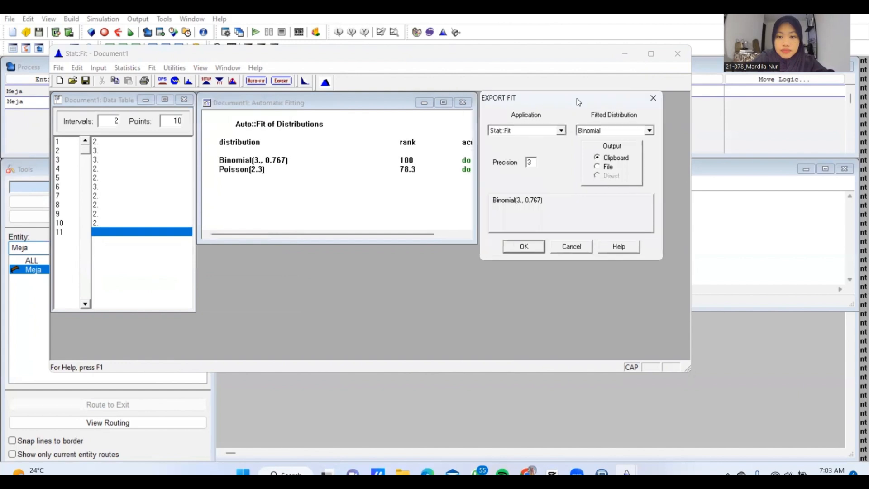
click(561, 130)
scroll(535, 145, up, 2)
scroll(535, 145, up, 3)
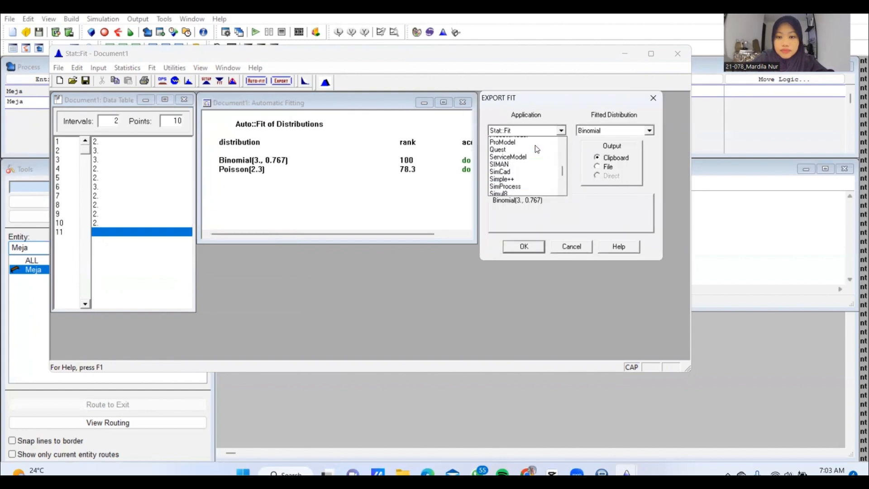
click(529, 185)
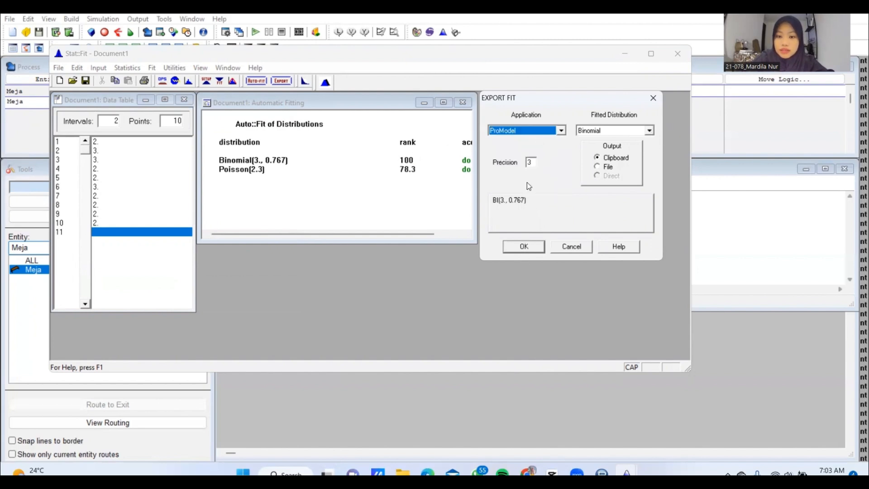
click(523, 247)
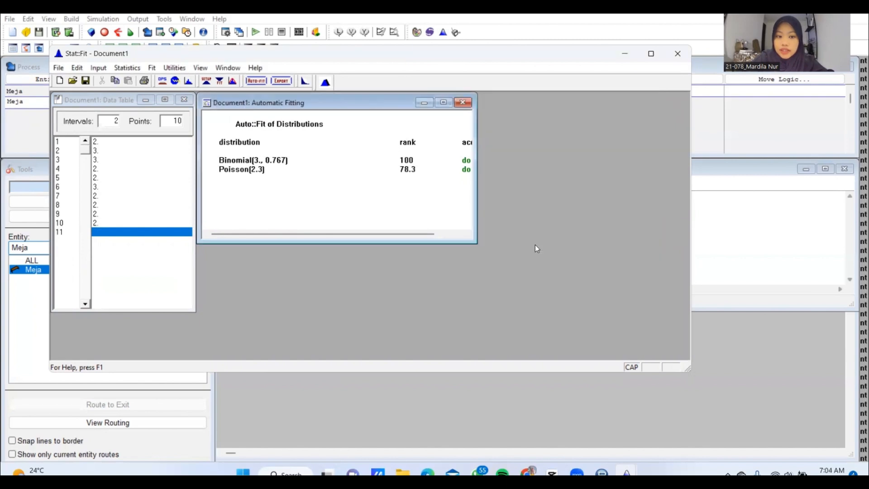
click(463, 102)
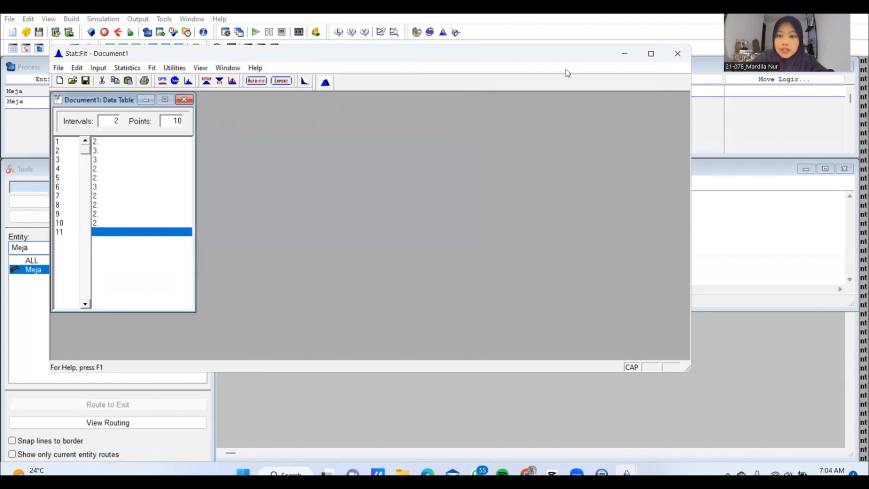
click(621, 55)
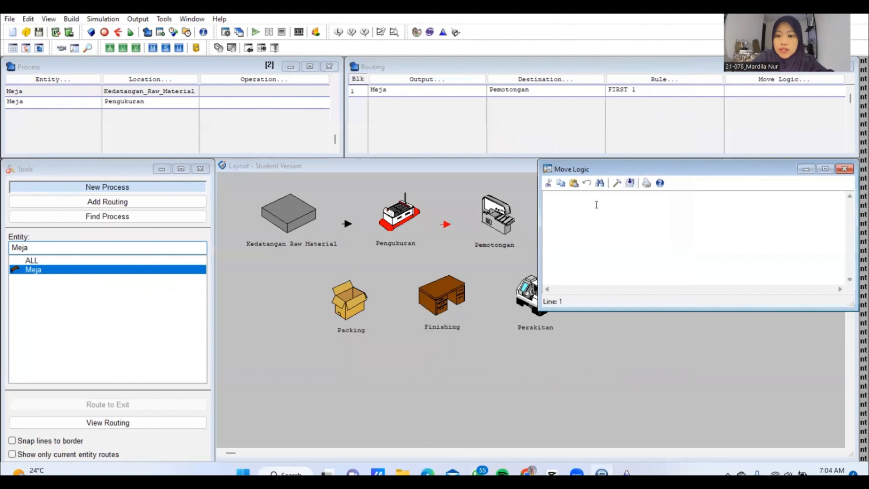
- Build the move logic MOVE FOR BI(3., 0.767) for the route from Pengukuran to Pemotongan and close its editor
click(617, 183)
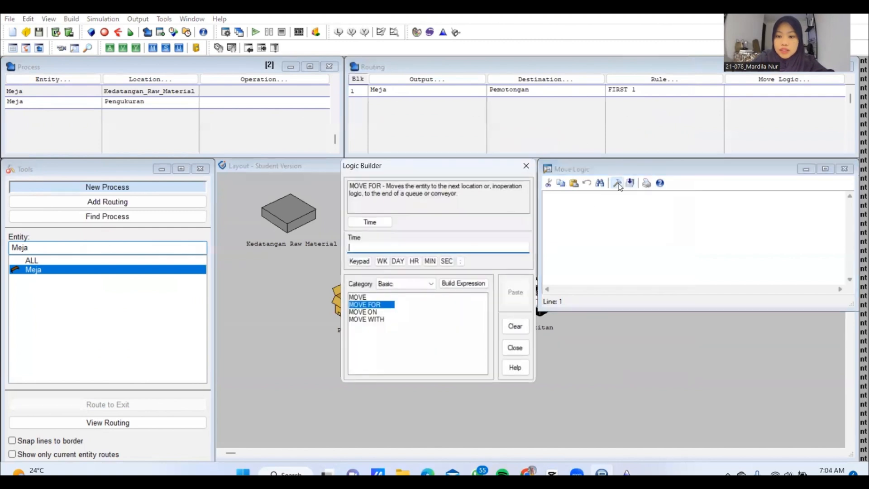
right_click(381, 250)
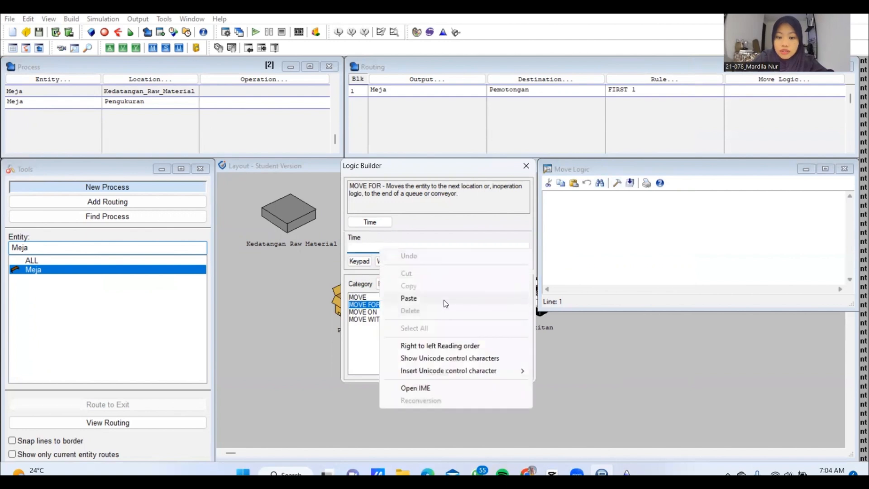
click(444, 298)
click(520, 291)
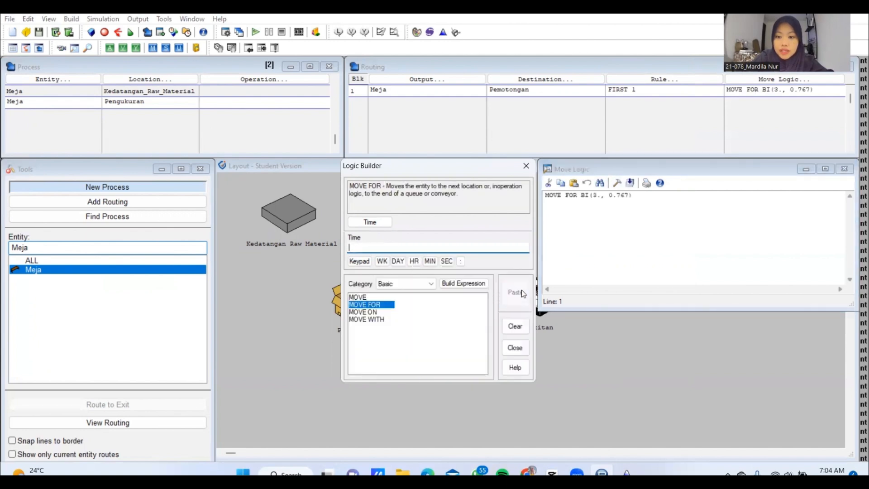
click(845, 169)
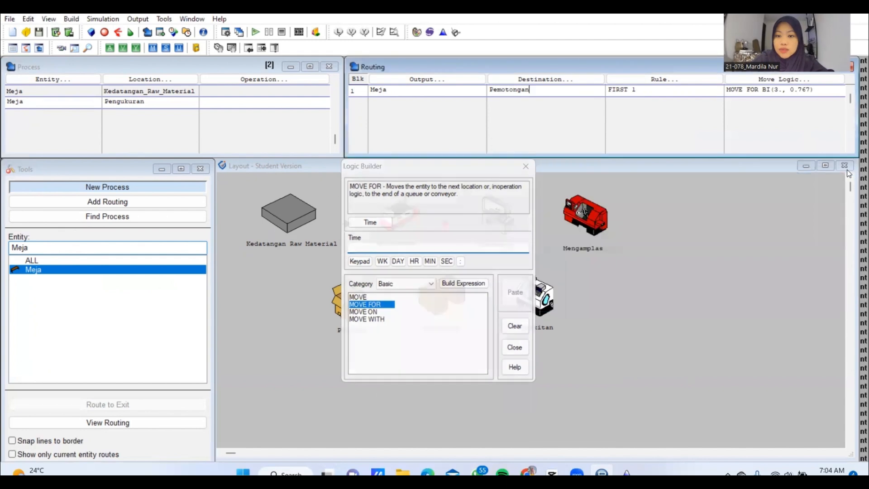
click(55, 102)
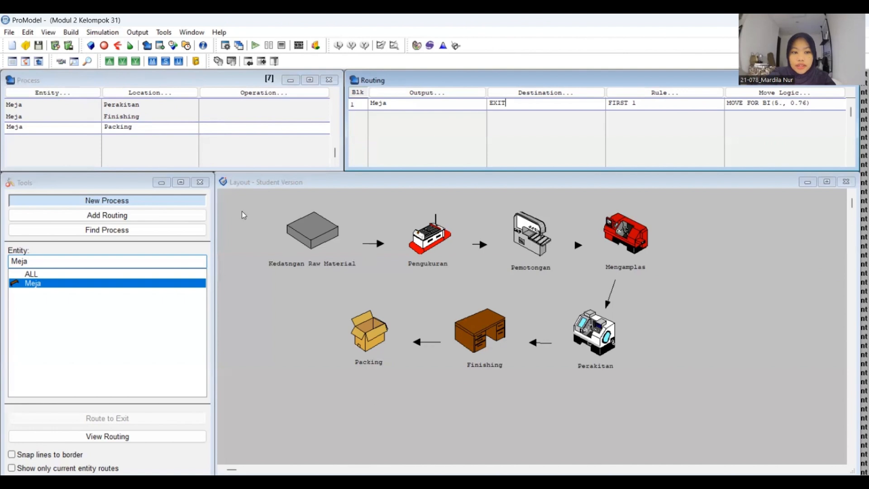
- Set the simulation options to a run time of 8 hours and 10 replications
click(93, 32)
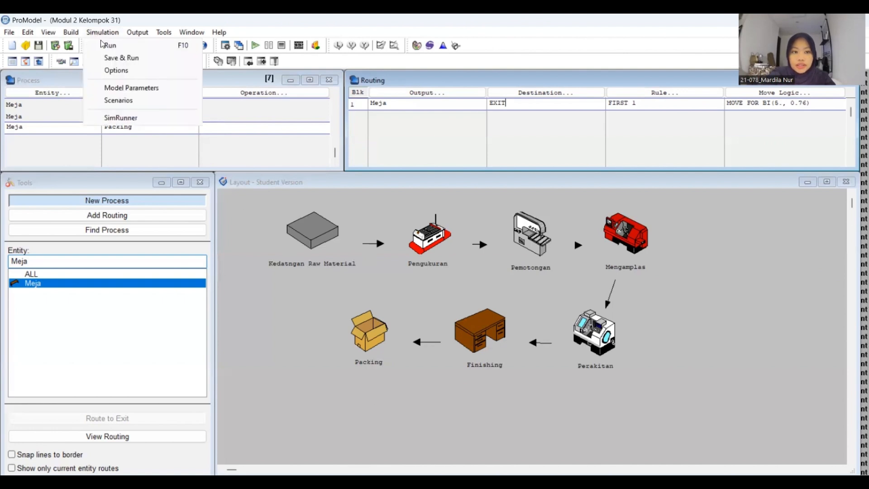
click(116, 70)
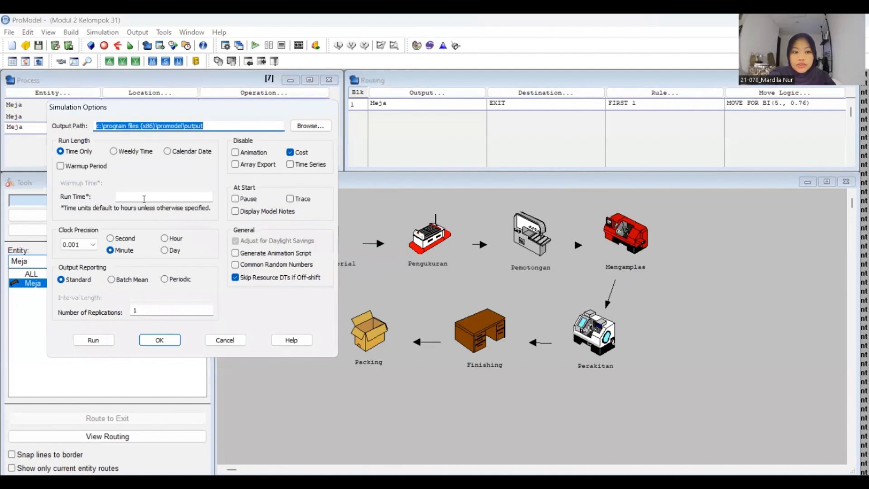
click(144, 199)
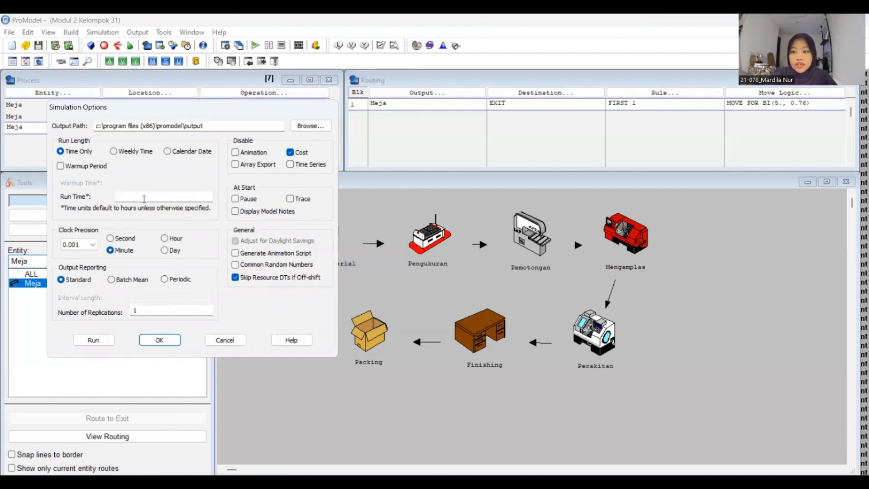
text(8)
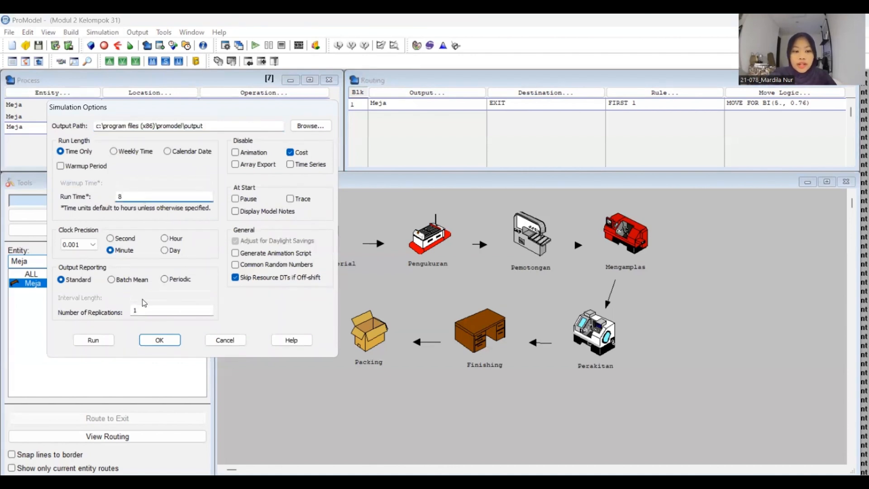
click(152, 306)
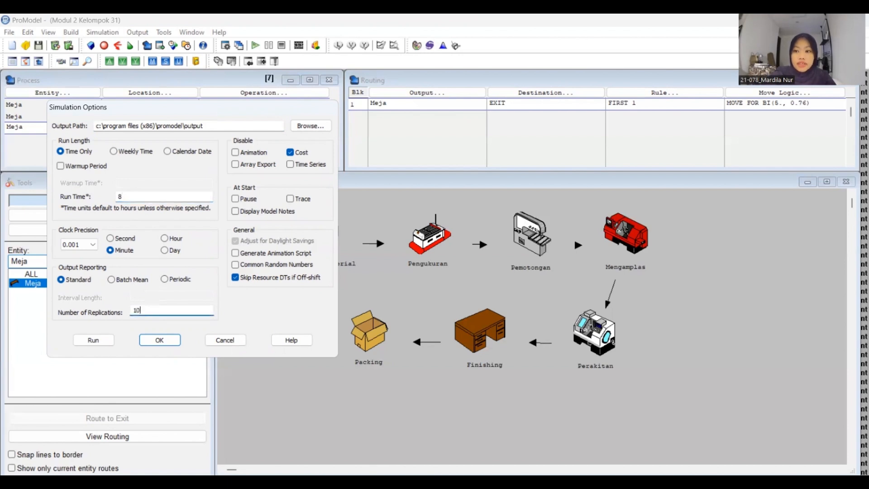
click(166, 344)
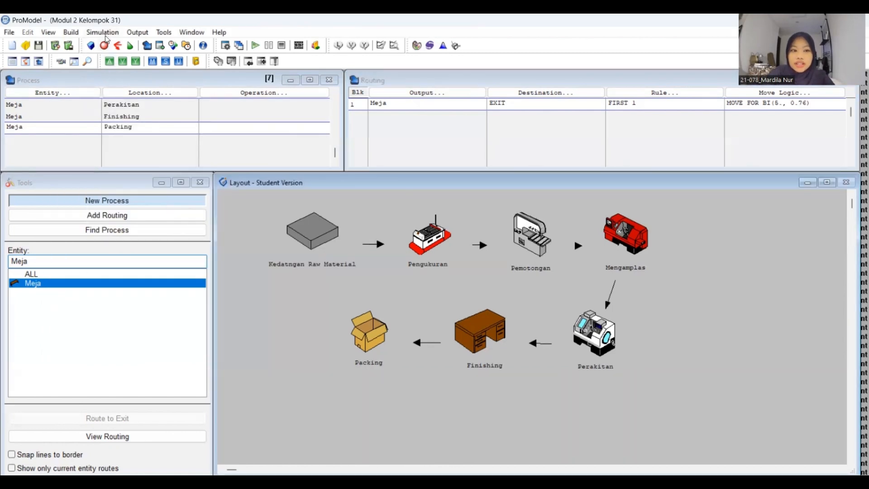
- Run the simulation, saving the model as KELOMPOK 31.mod in the Modul 3 folder first
click(103, 33)
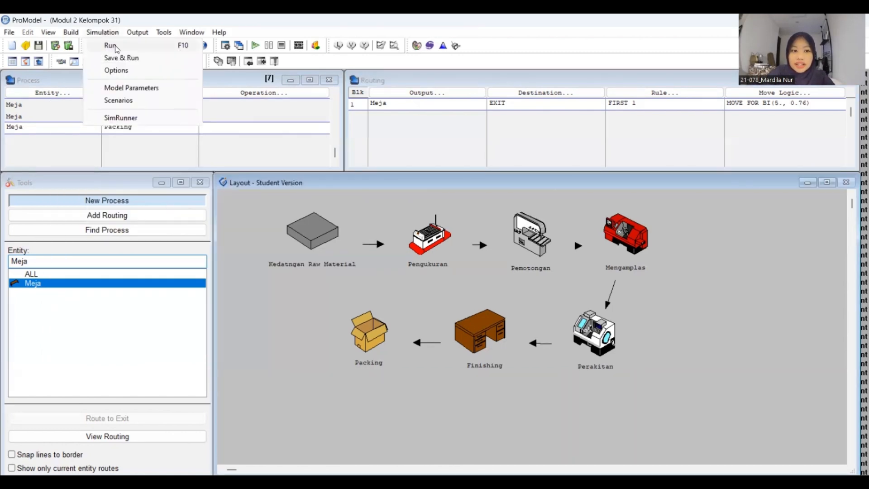
click(117, 47)
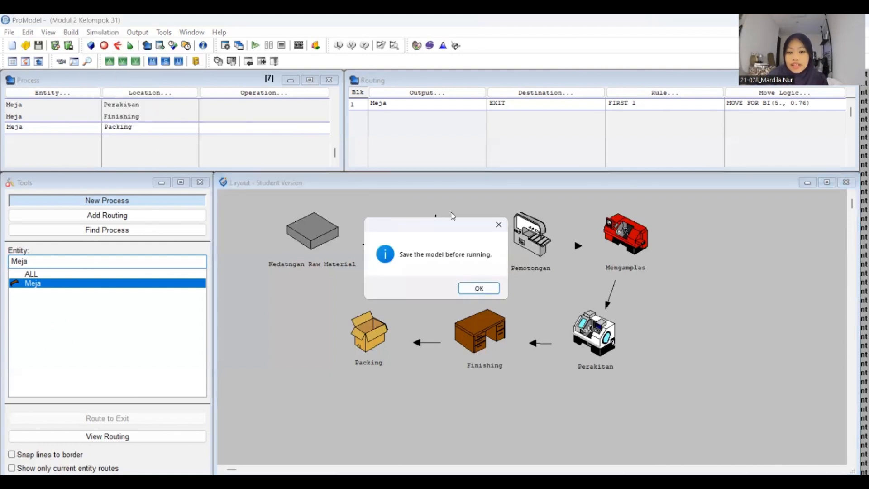
click(479, 288)
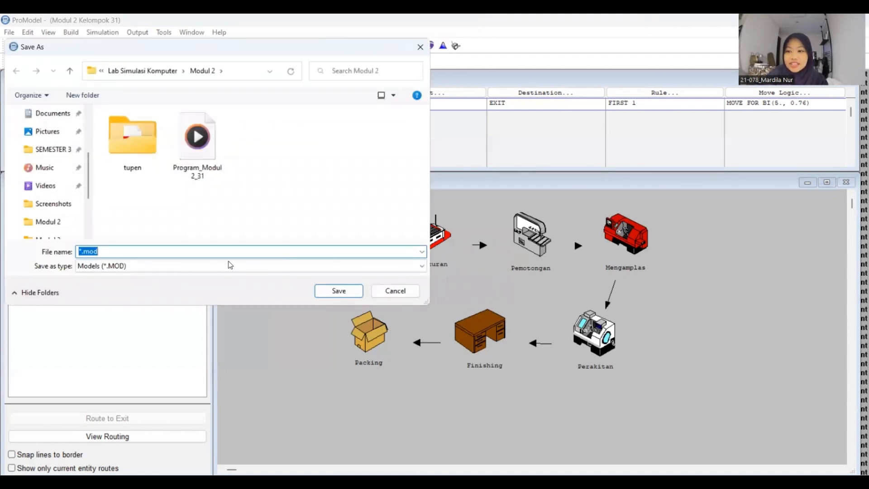
click(81, 251)
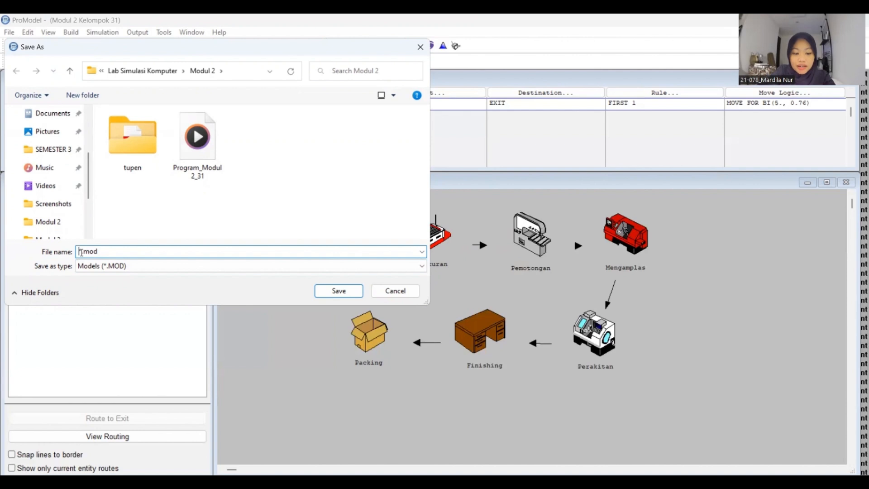
text(KELOM)
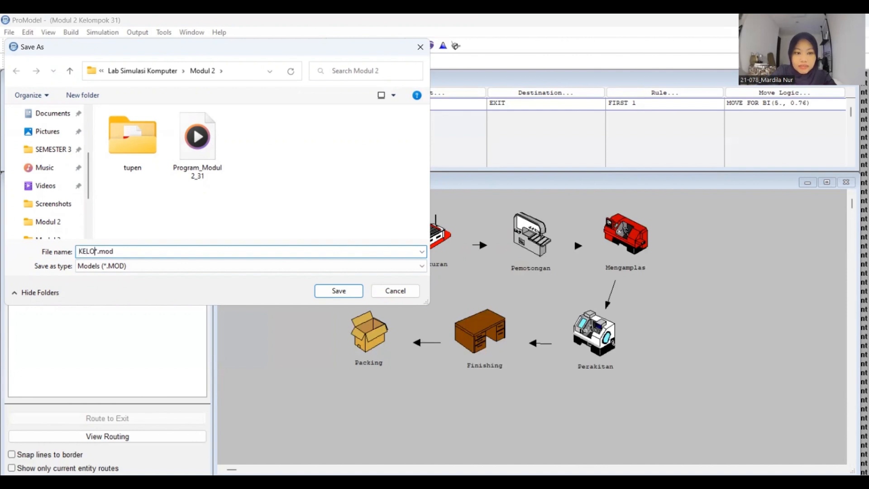
text(POK )
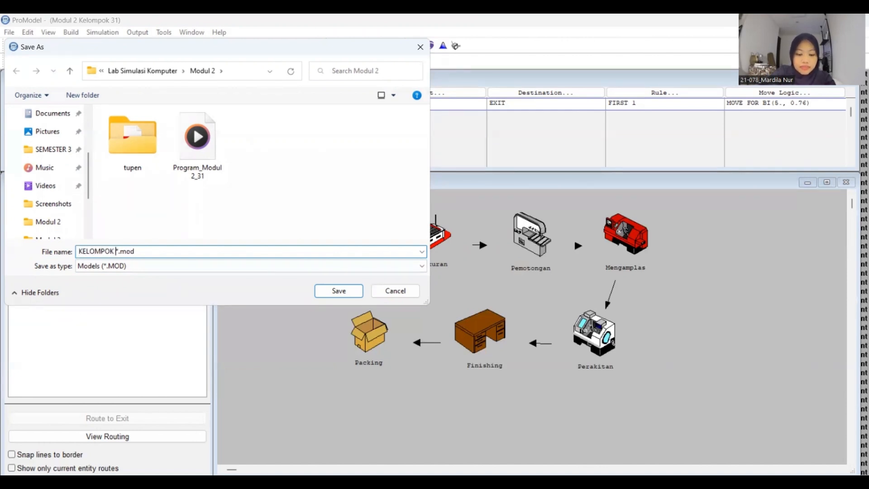
text(31)
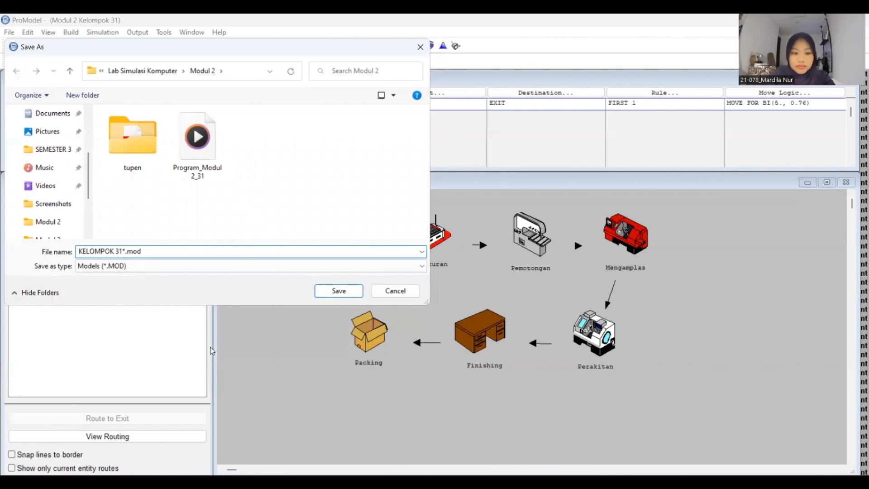
click(339, 290)
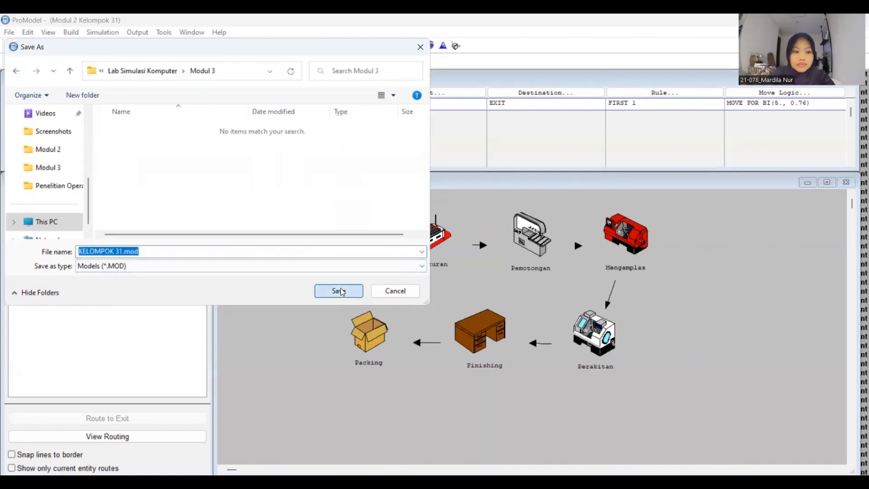
click(343, 291)
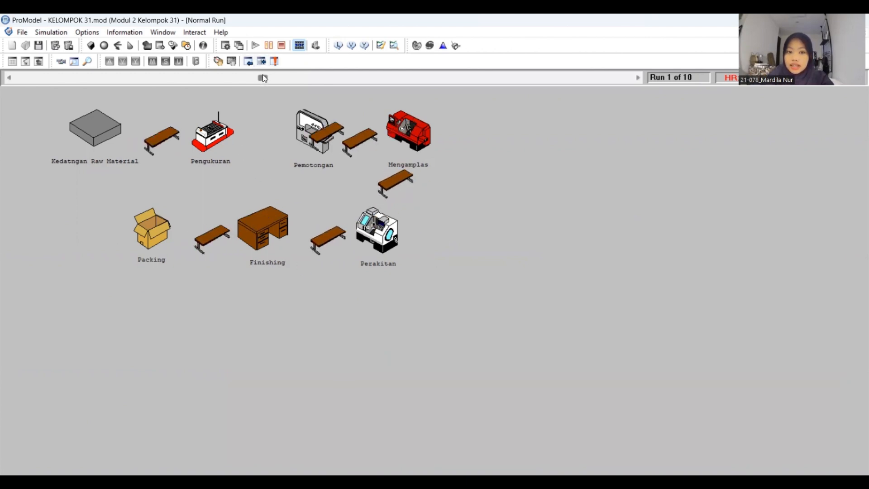
- Speed the animation up to nearly its maximum, let all 10 replications finish and open the results in Output Viewer 3DR
drag(265, 79, 624, 82)
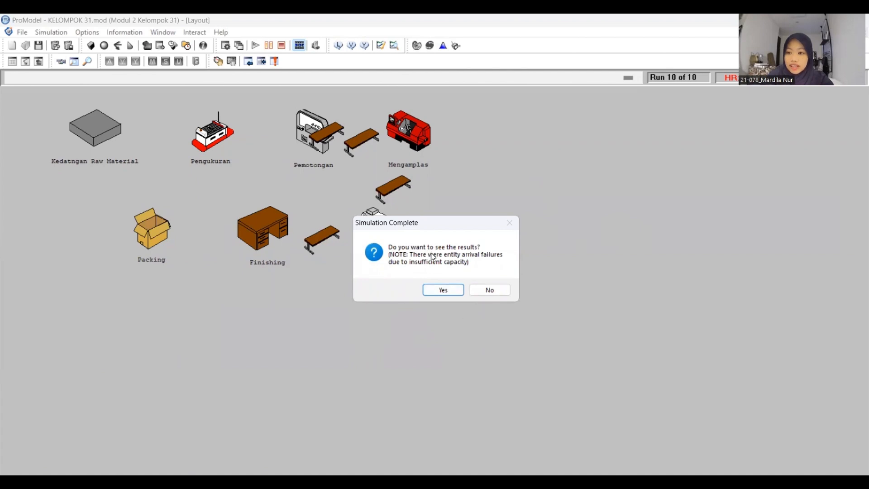
click(441, 290)
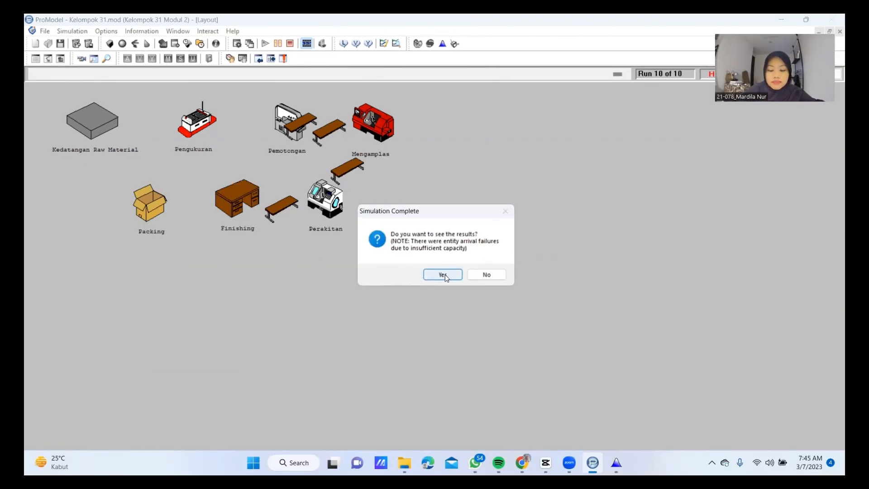
click(445, 274)
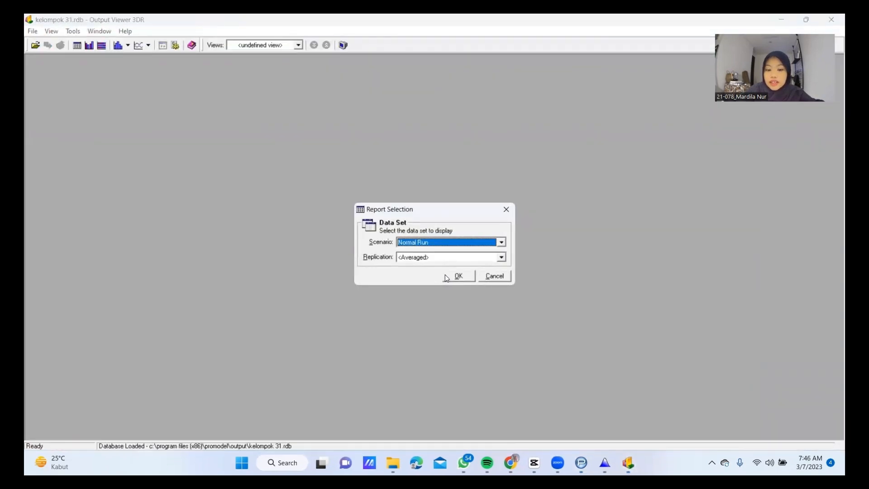
- Generate the general report for the Normal Run scenario with all replications and show its Entity Activity table
click(502, 243)
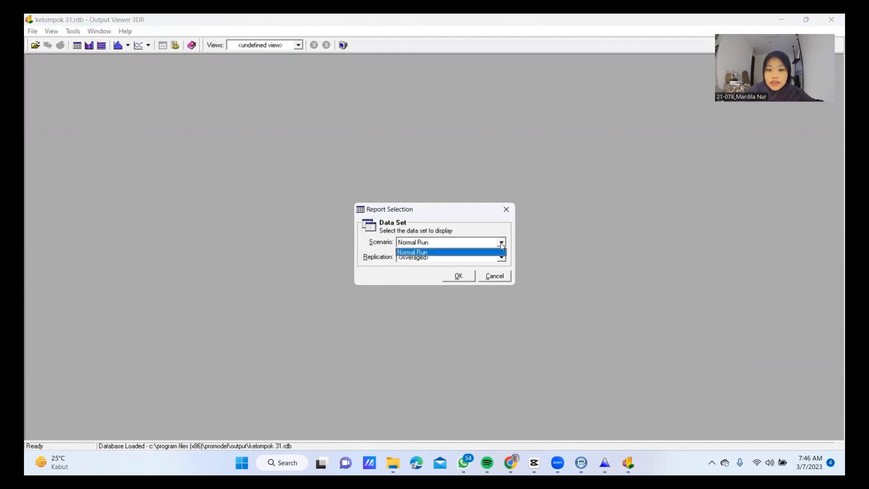
click(482, 251)
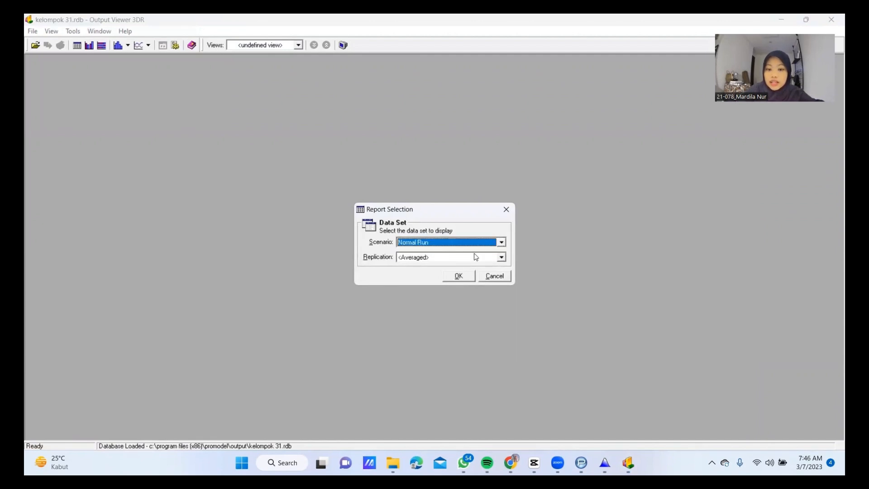
click(502, 258)
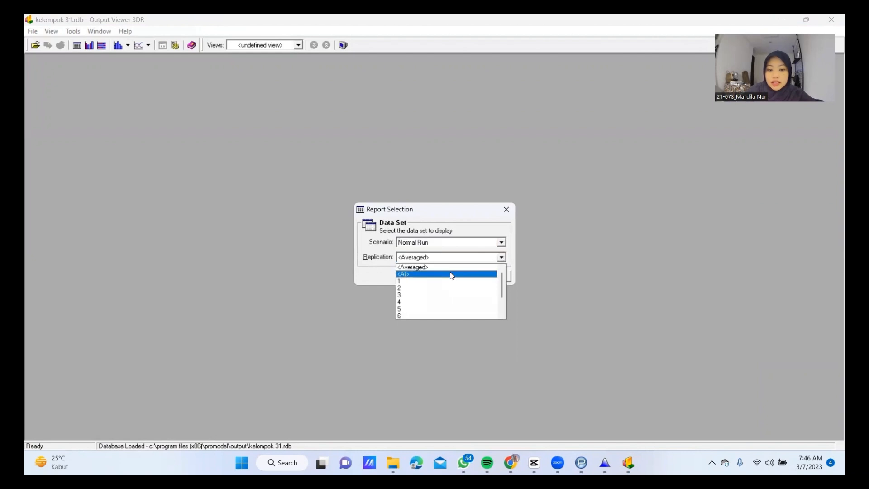
click(452, 275)
click(459, 276)
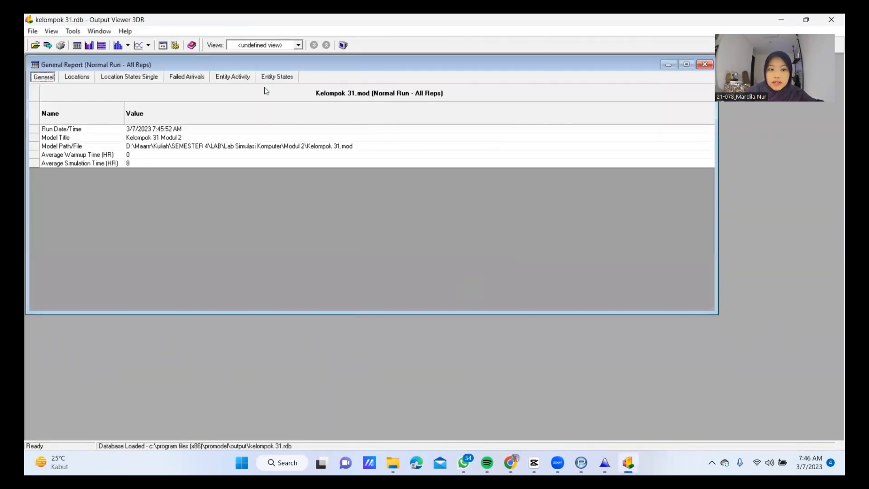
click(240, 79)
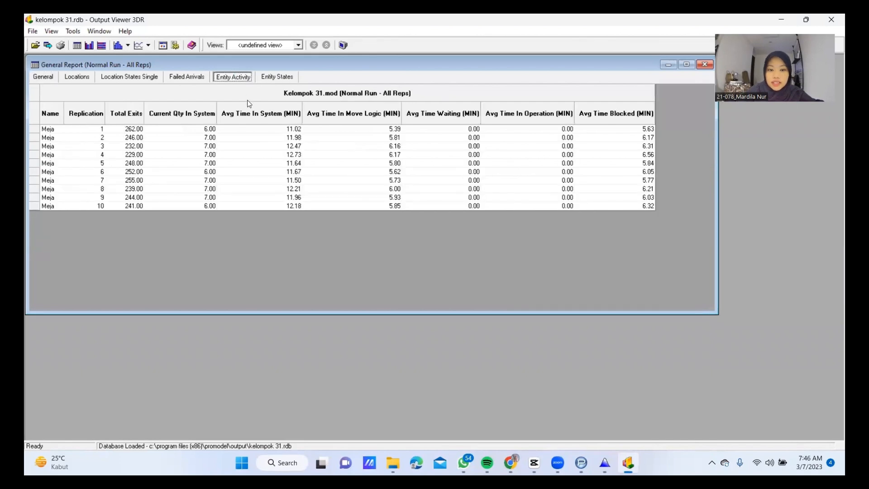